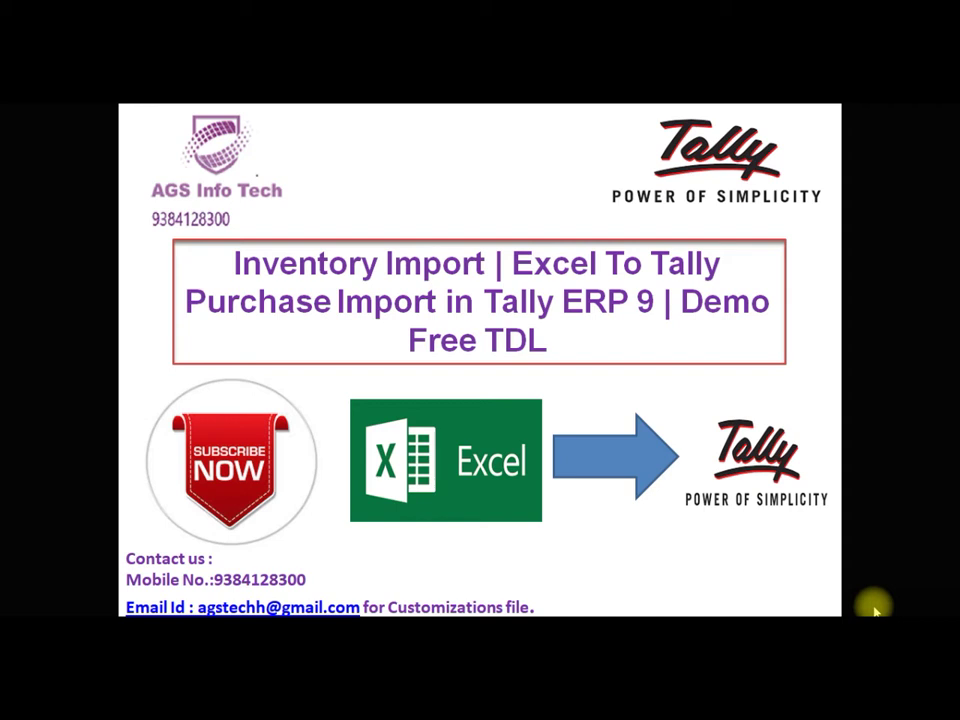
- Switch from the slide show to Tally.ERP 9 and enable the add-on feature Import Purchase Voucher Inventory With ledgers
key(Escape)
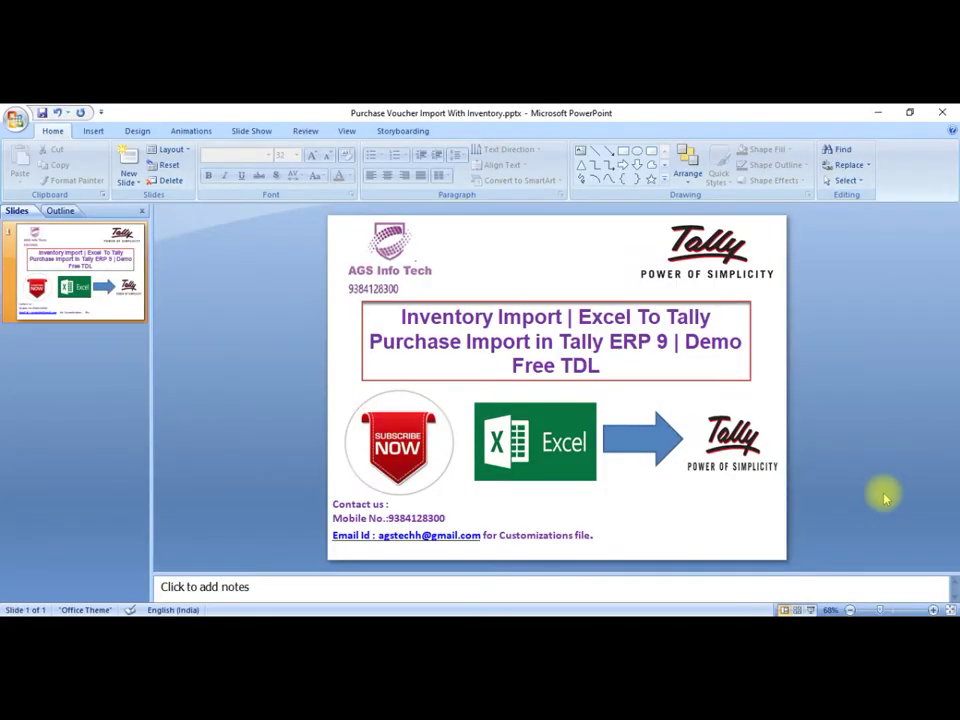
key(alt+Tab)
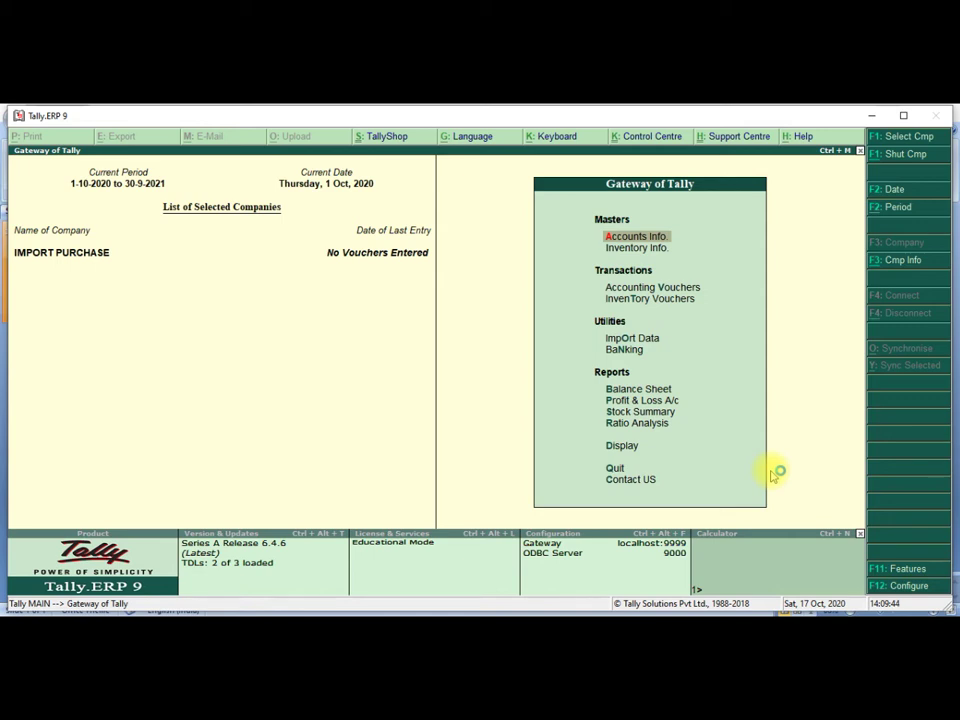
click(892, 572)
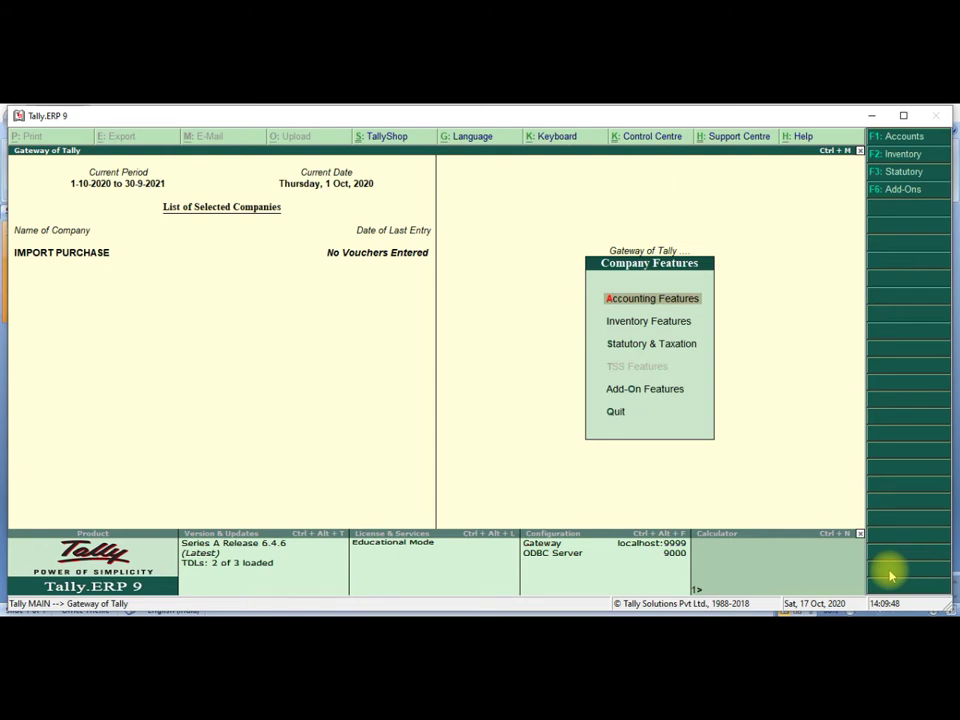
click(672, 398)
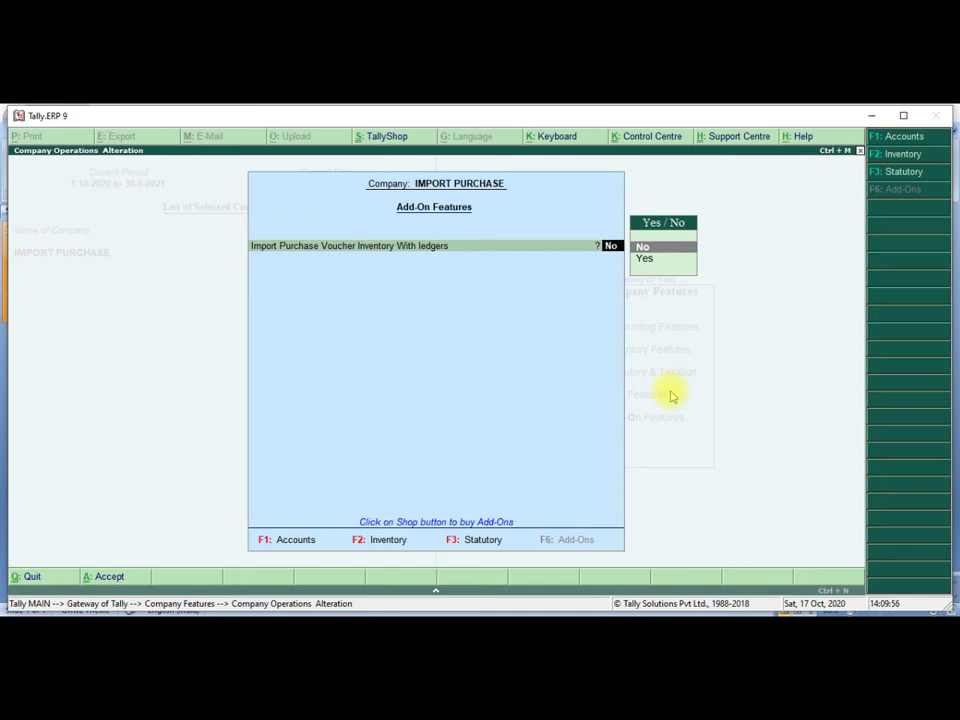
key(Down)
key(Return)
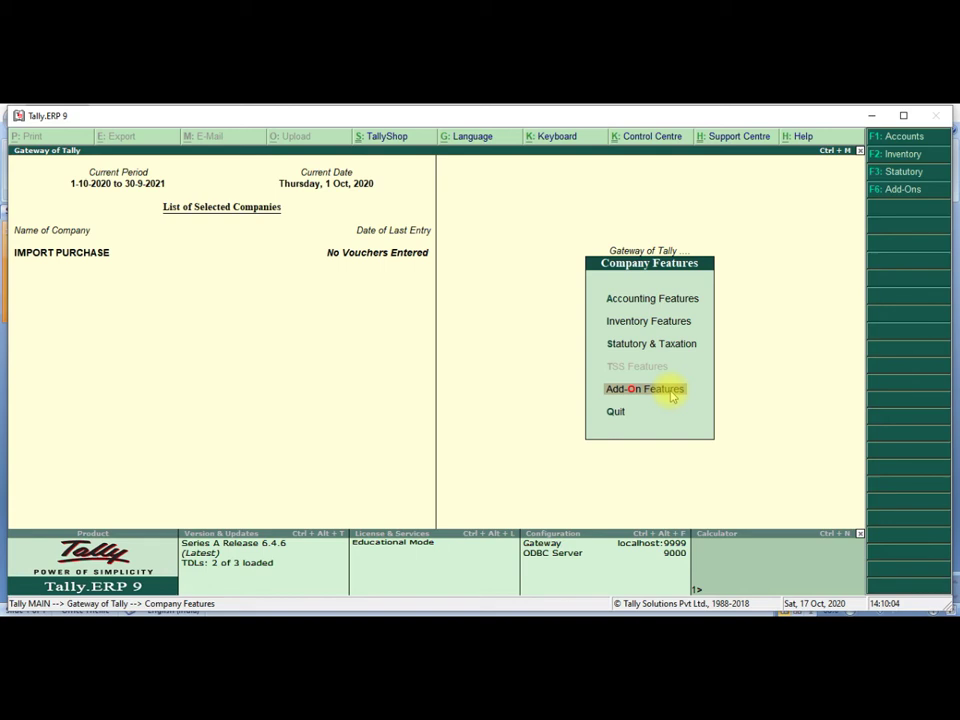
key(Escape)
- Open Purchase Import and go through its import file name and voucher type settings, keeping Book1.xlsx and Demo Purchase
key(Up)
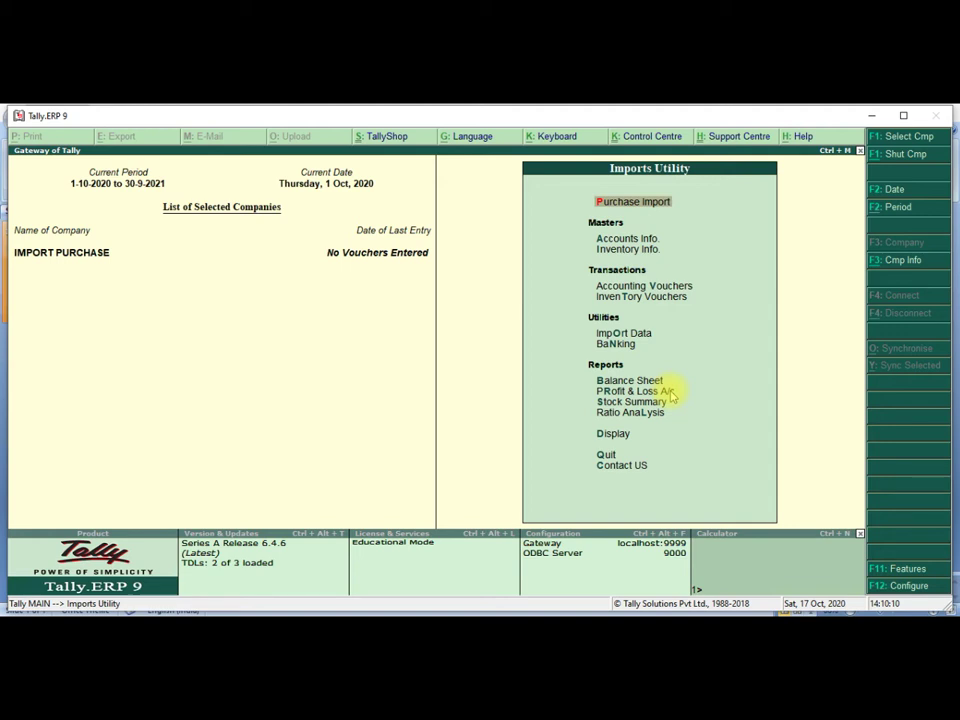
key(Return)
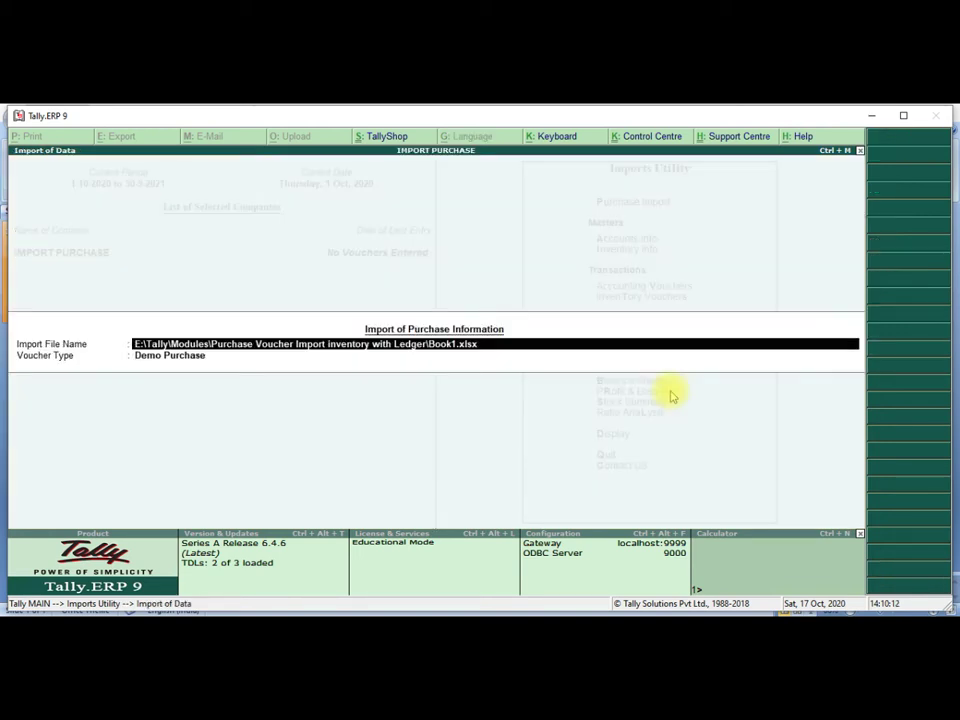
key(Return)
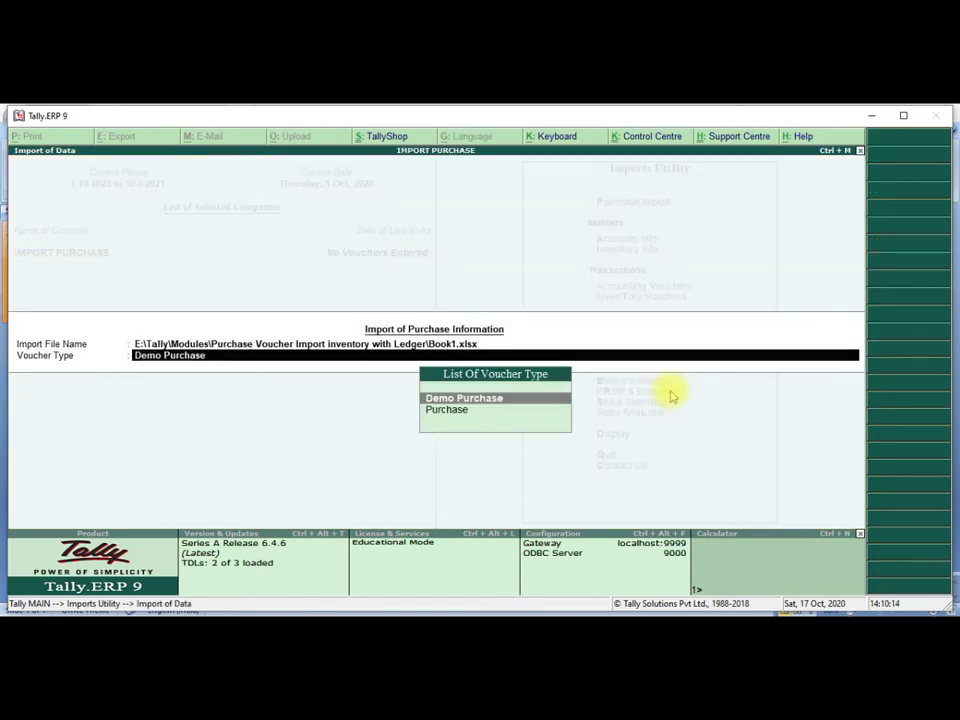
key(BackSpace)
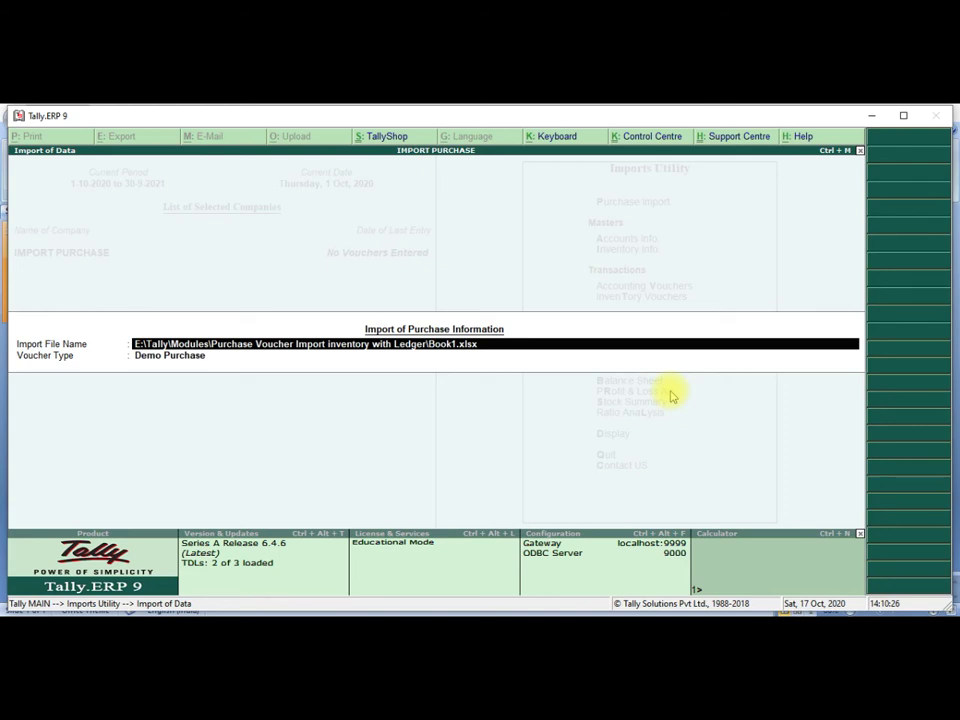
key(Return)
key(BackSpace)
key(Return)
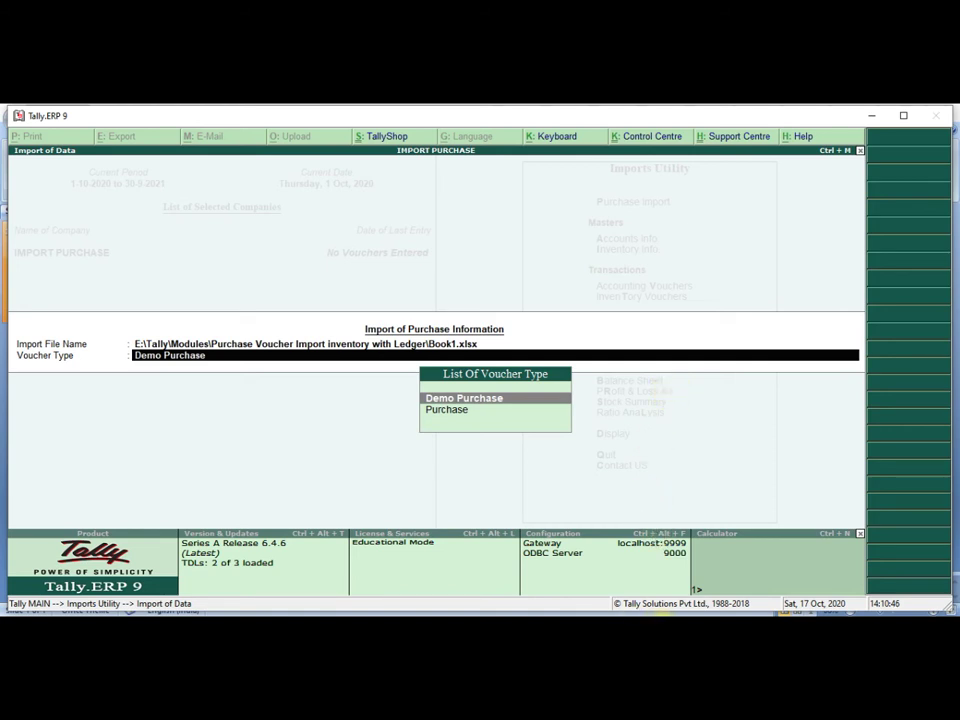
- Switch to Book1.xlsx in Excel and examine the column headers from VOUCHER No. through Narration
key(alt+Tab)
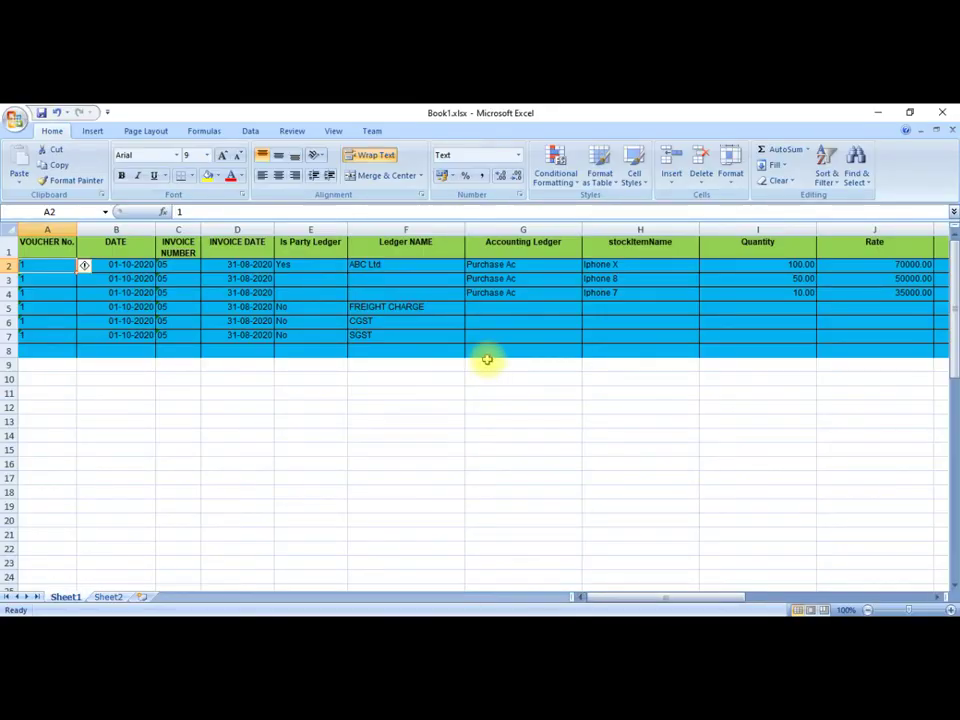
key(Up)
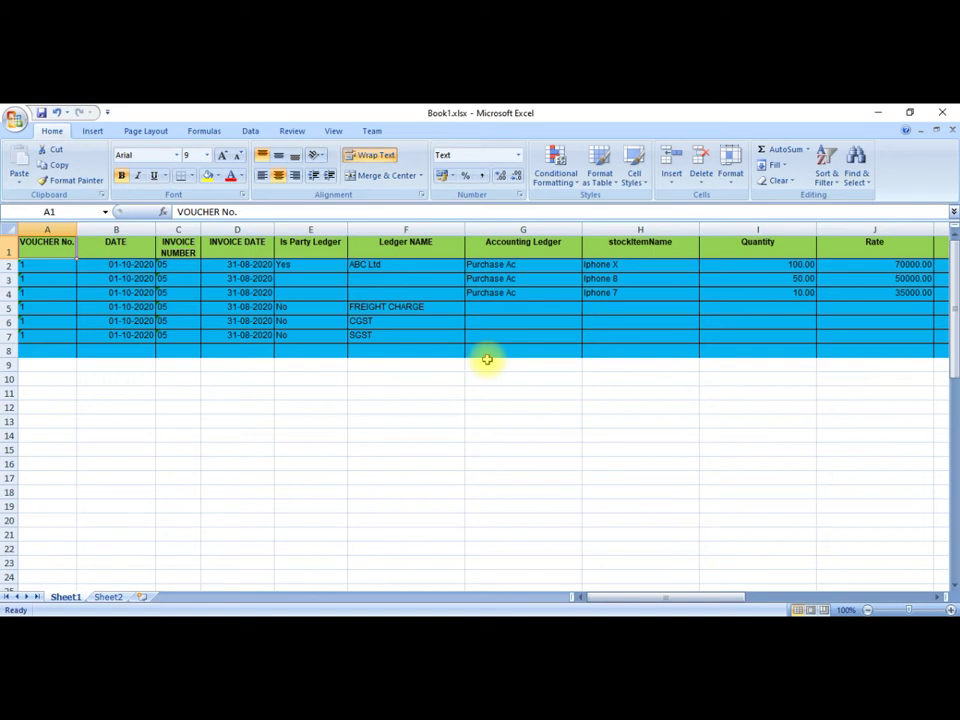
key(Right)
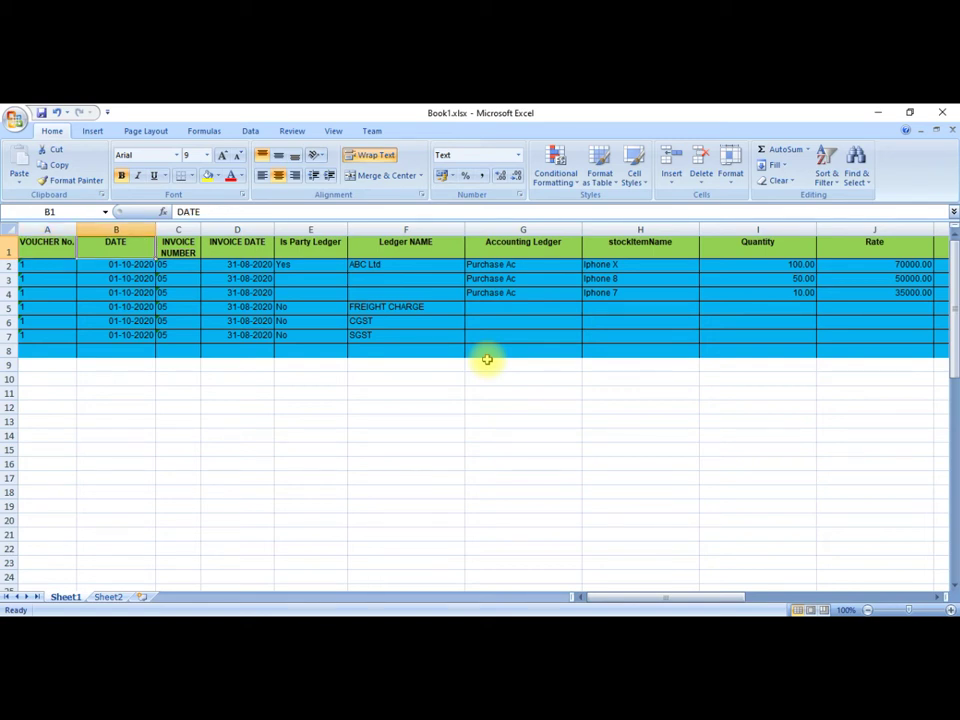
key(Right)
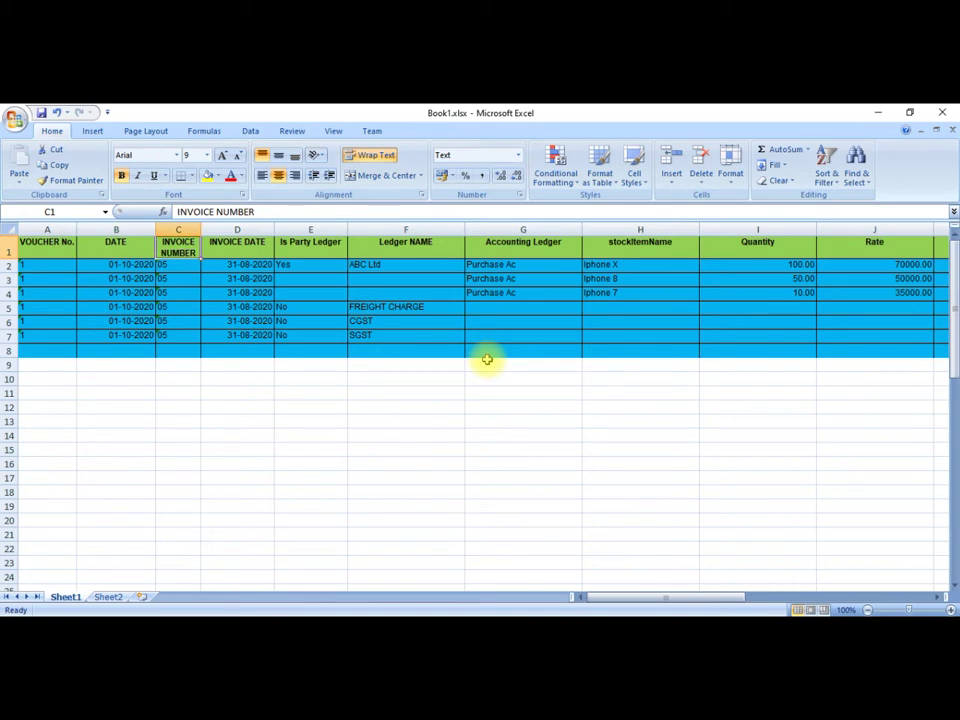
key(Right)
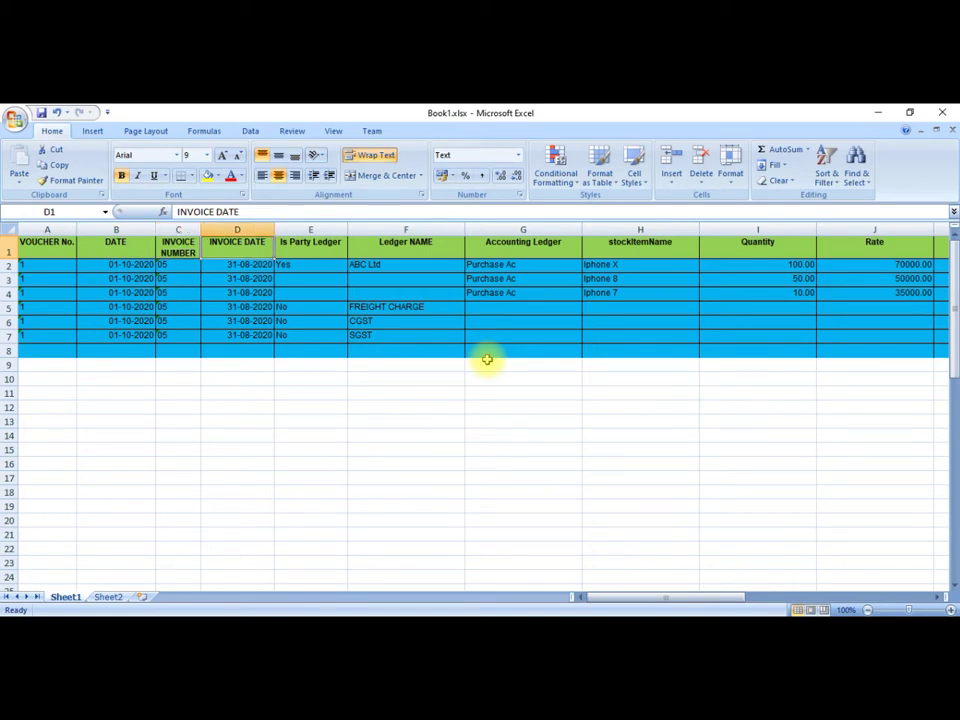
key(Right)
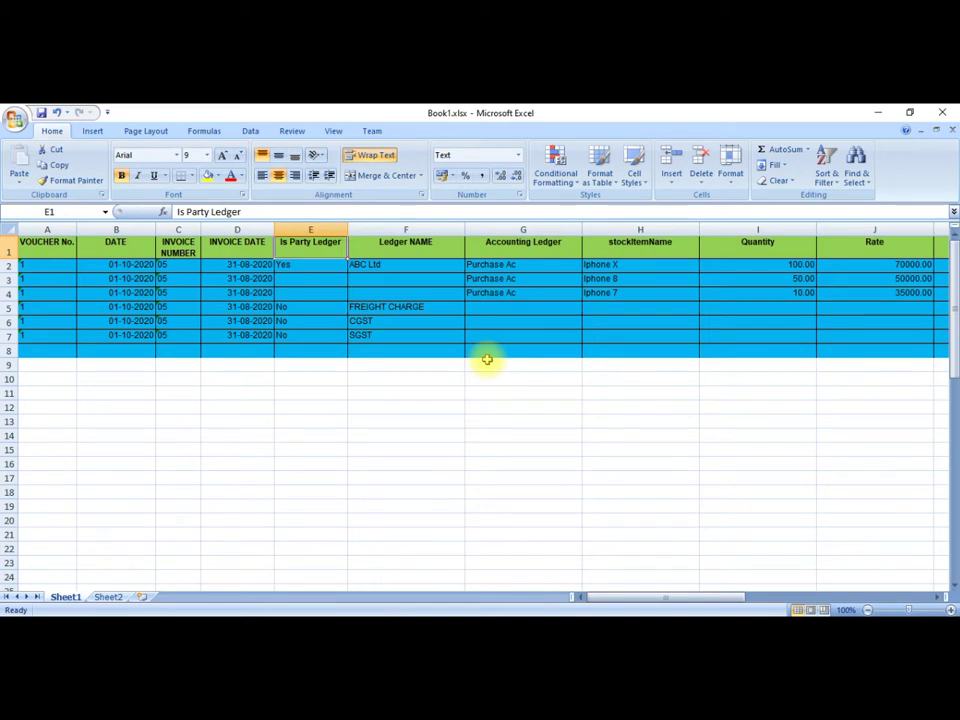
key(Right)
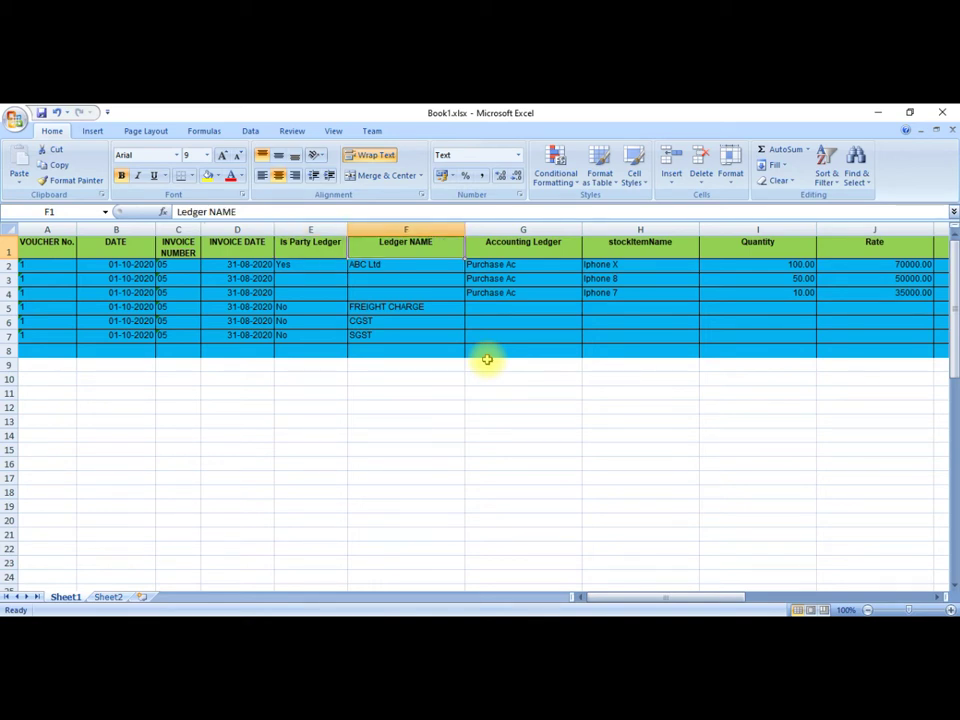
key(Right)
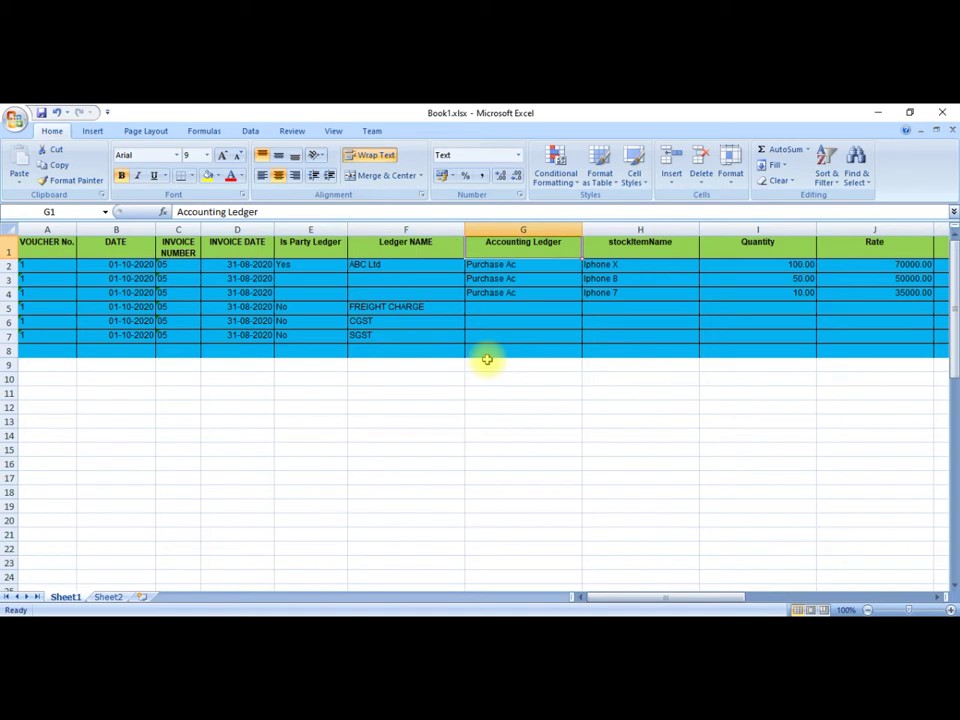
key(Right)
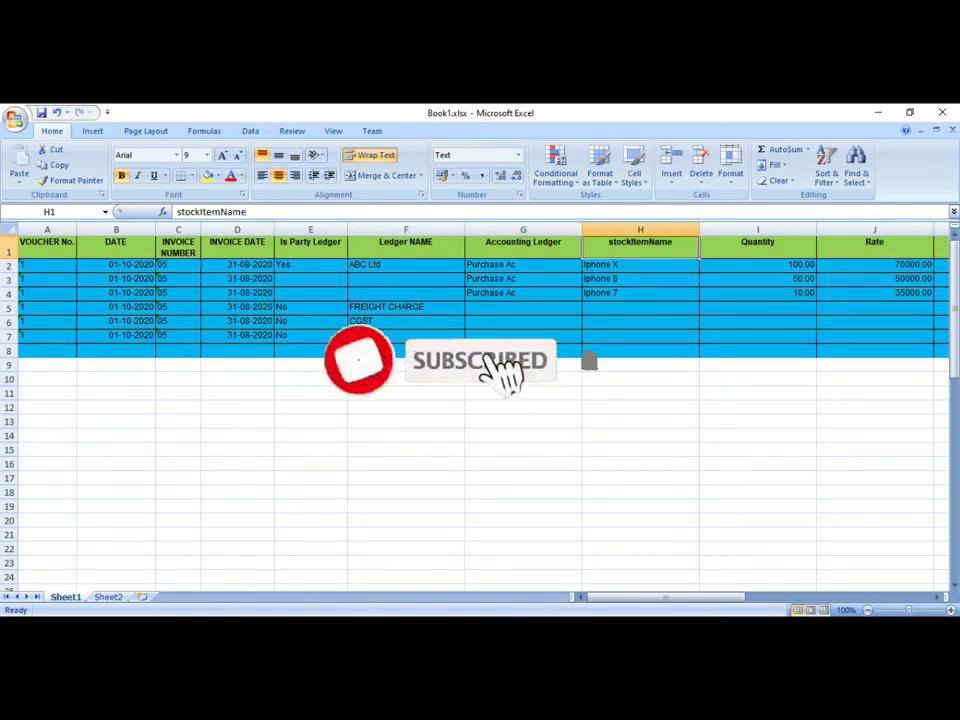
key(Right)
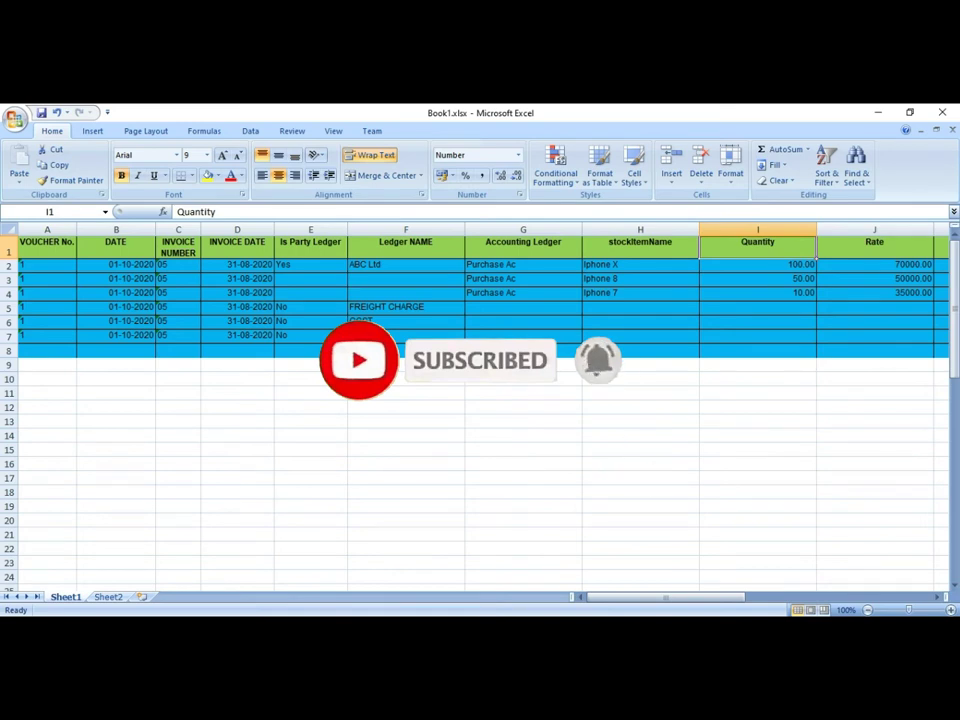
key(Right)
key(Right)
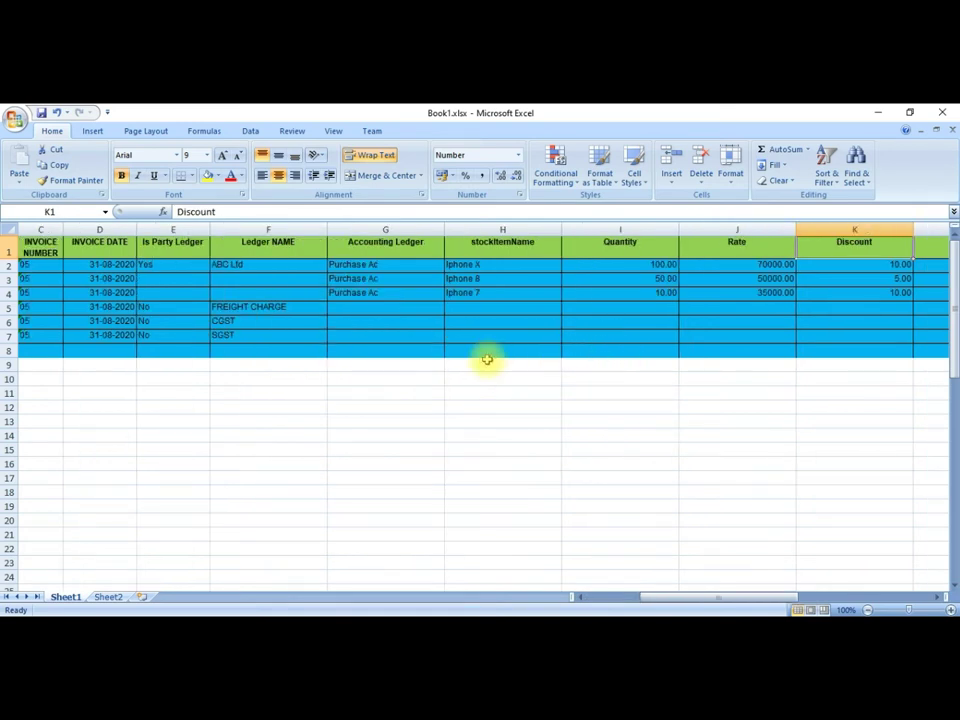
key(Right)
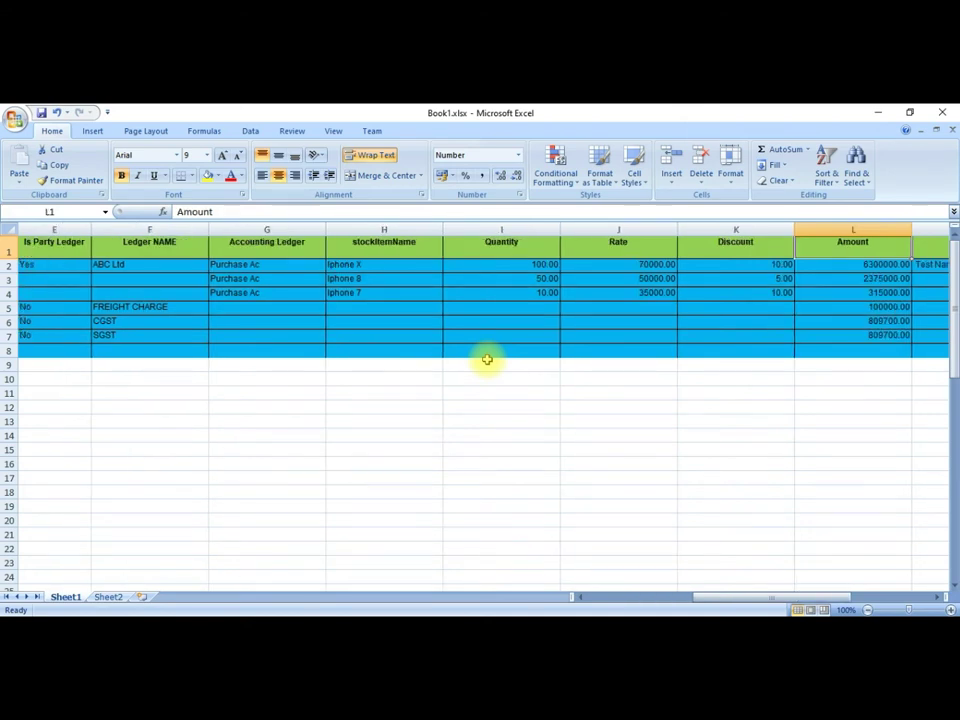
key(Right)
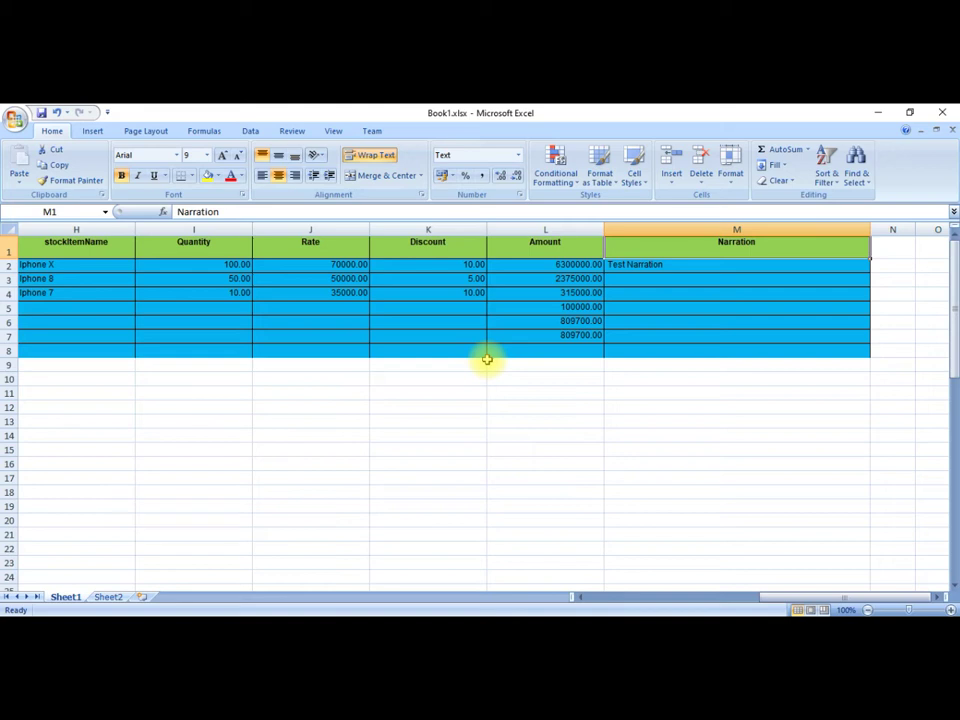
- Return to the start of the sheet and examine the voucher number, date, invoice number and invoice date in row 2
key(Left)
key(Left)
key(Left)
key(Left)
key(Left)
key(Left)
key(Left)
key(Left)
key(Left)
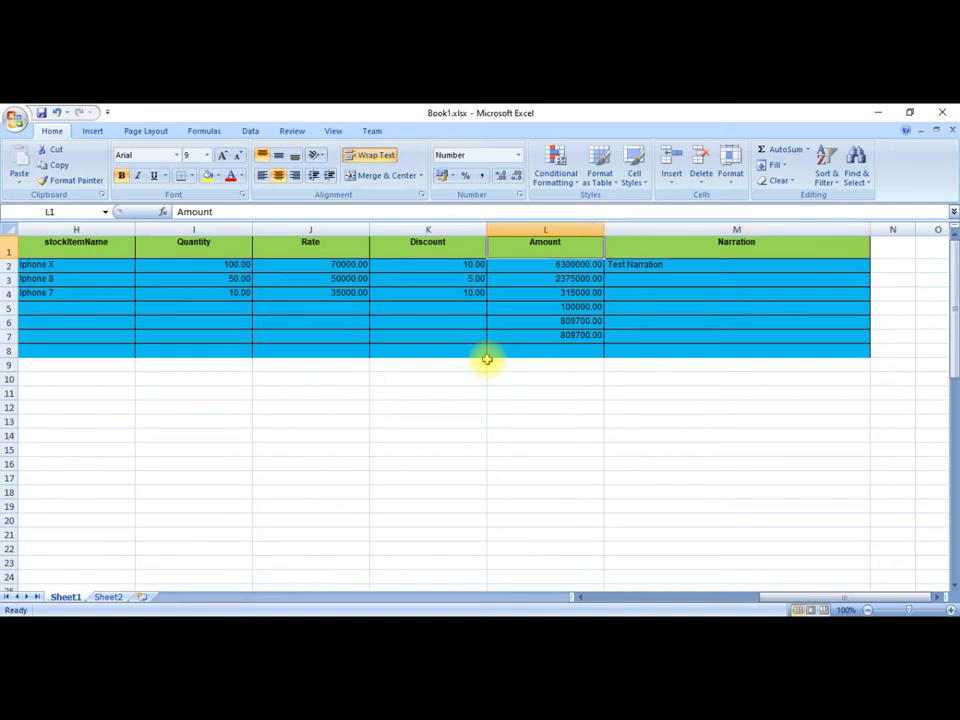
key(Left)
key(Left)
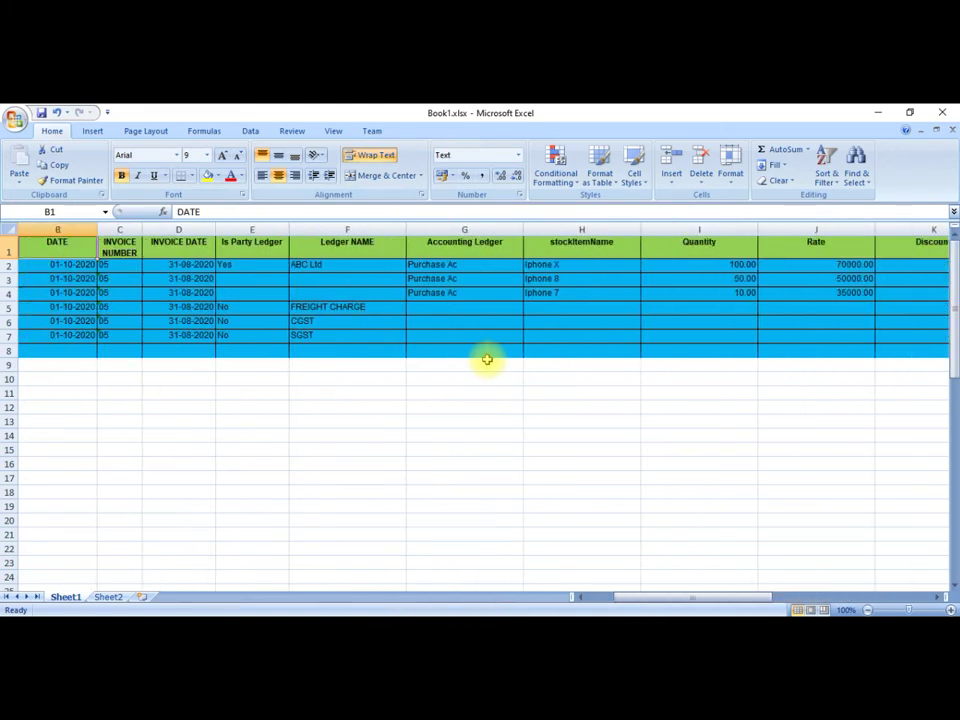
key(Left)
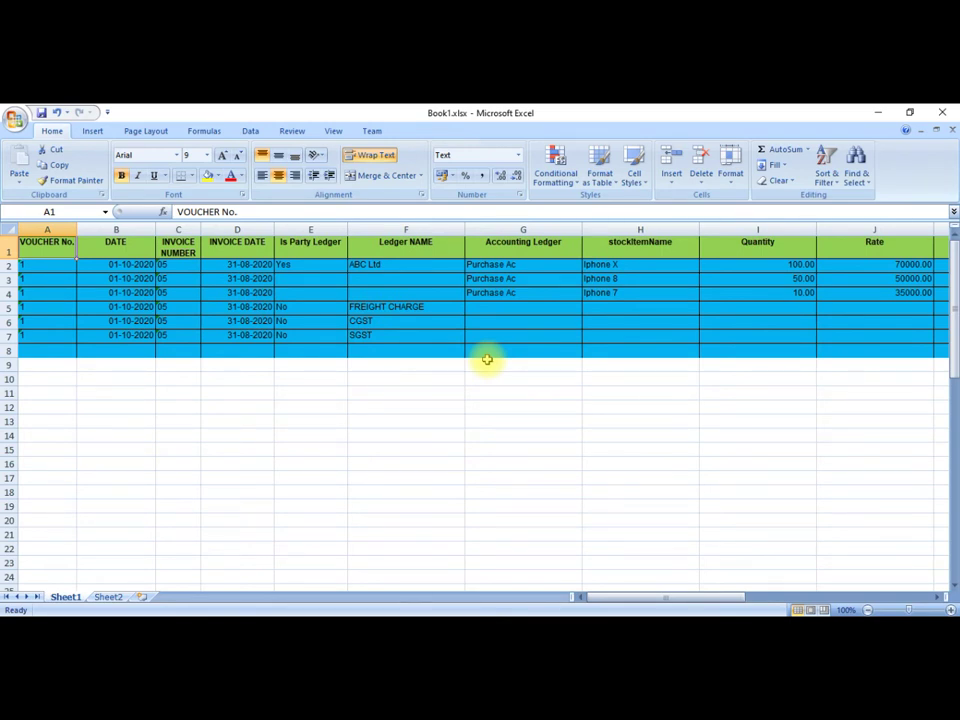
key(Down)
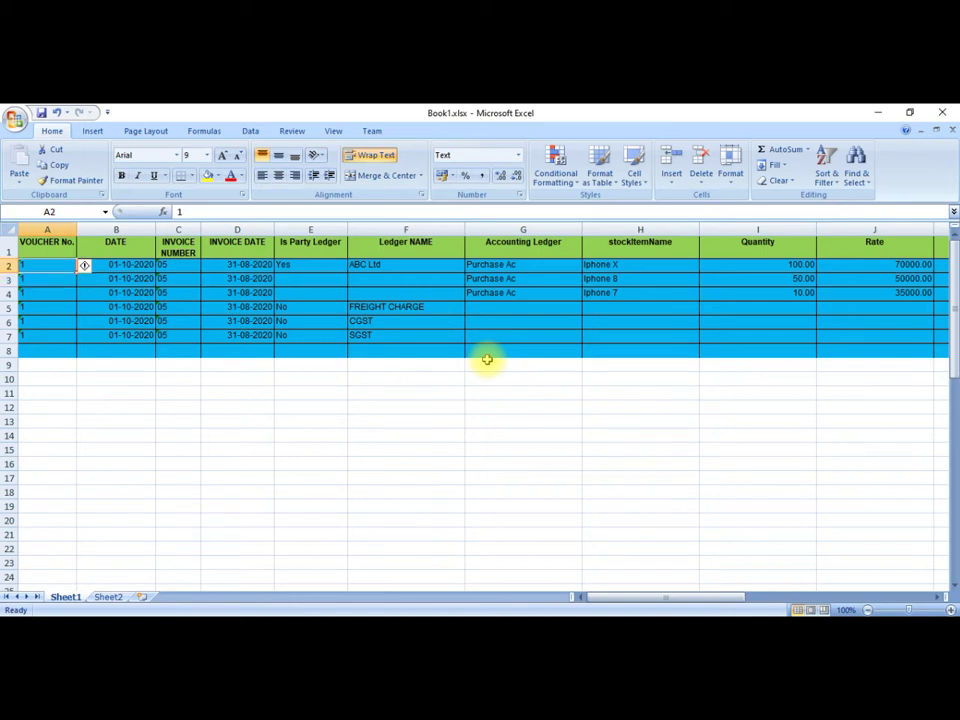
key(Right)
key(Left)
key(Right)
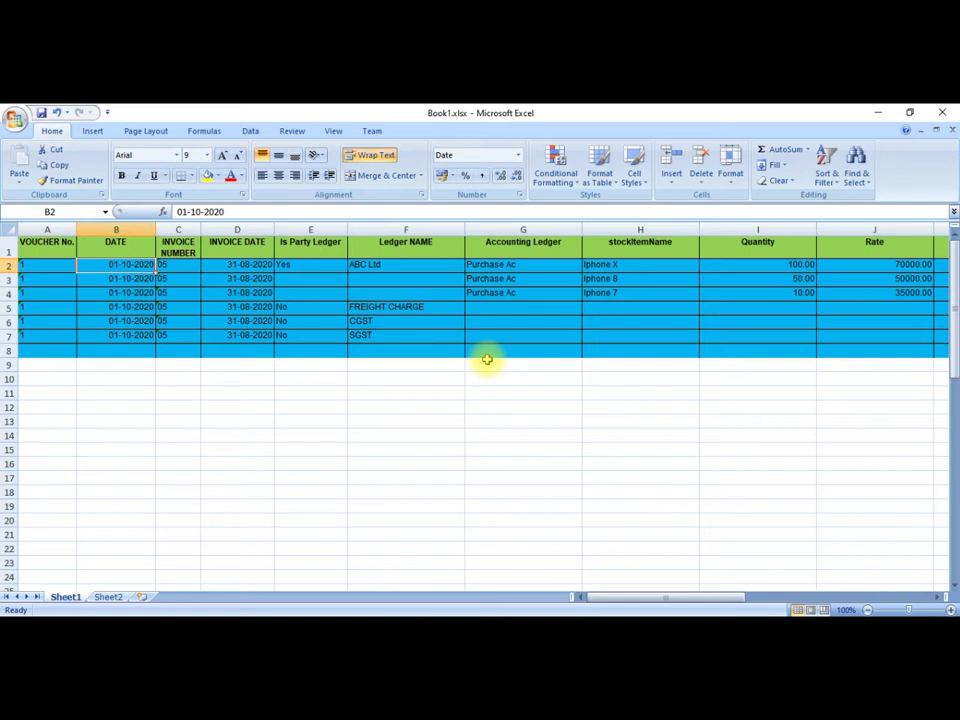
key(Right)
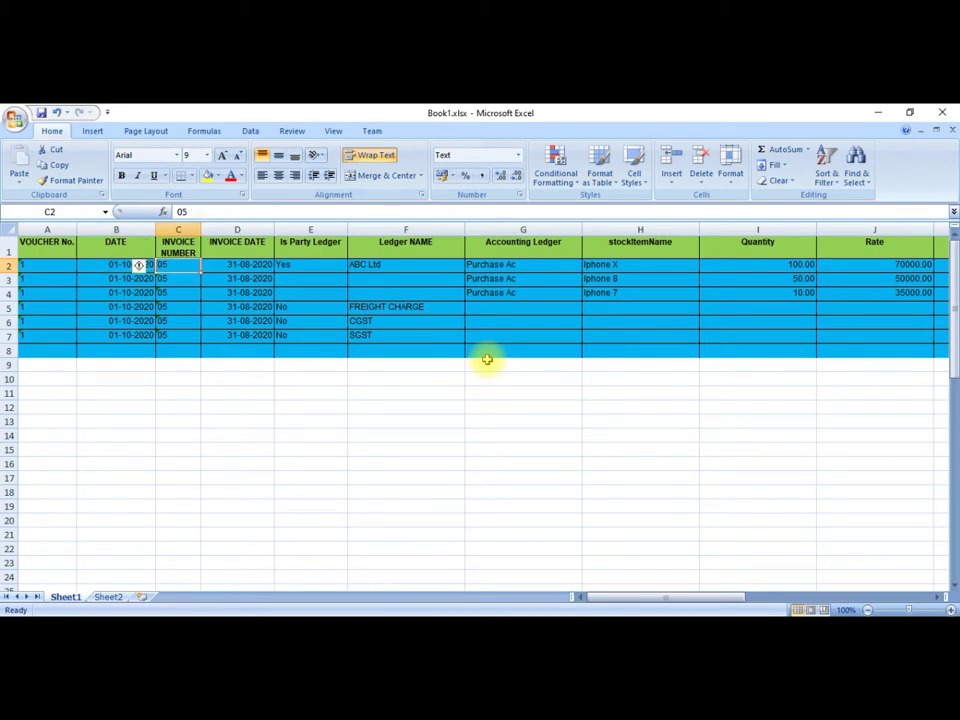
key(Right)
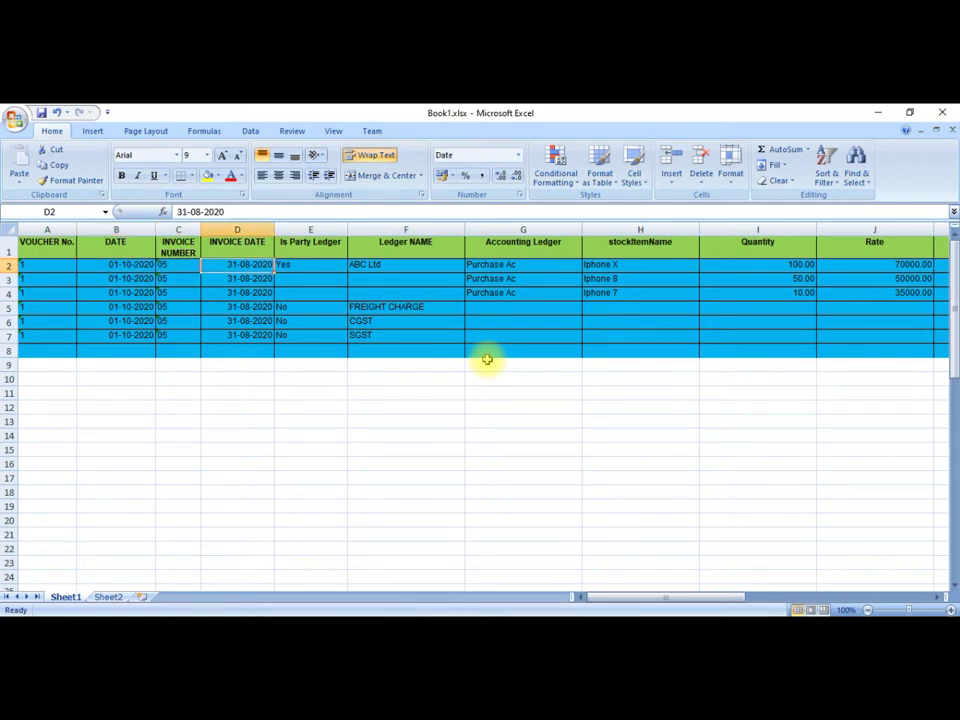
- Examine the party ledger flag and ledger name in row 2 and the accounting ledger entries of the three stock item rows
key(Right)
key(Right)
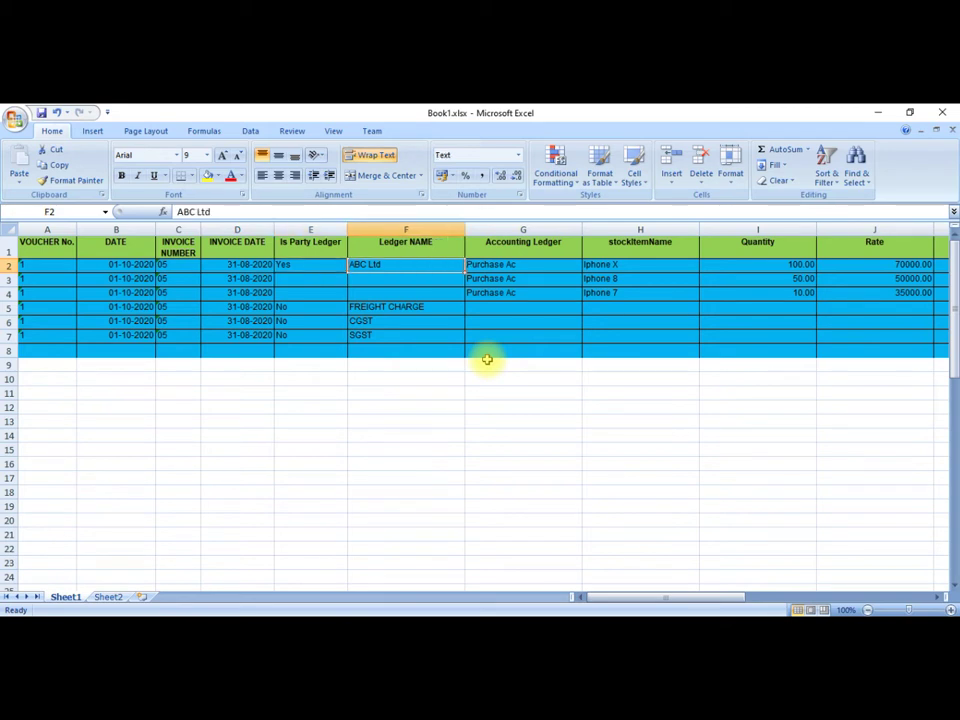
key(Left)
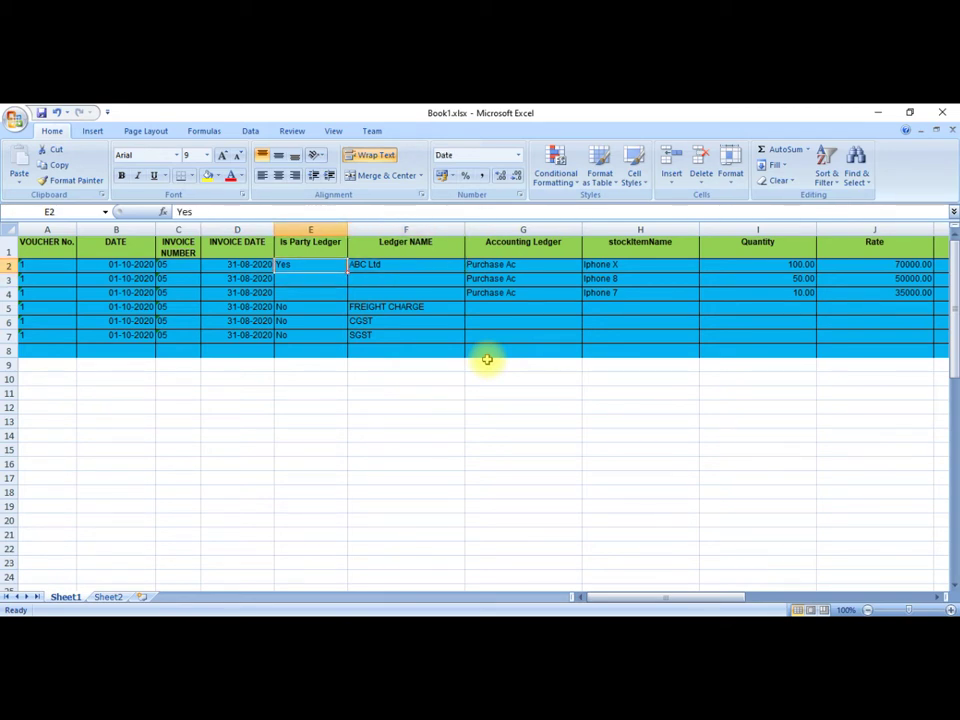
key(Right)
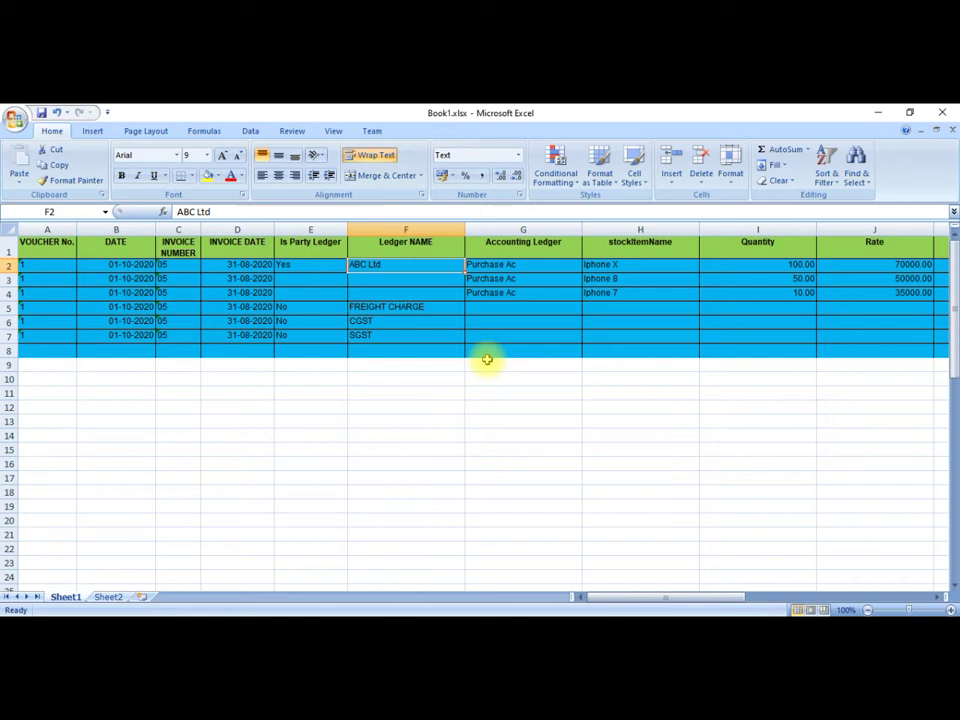
key(Right)
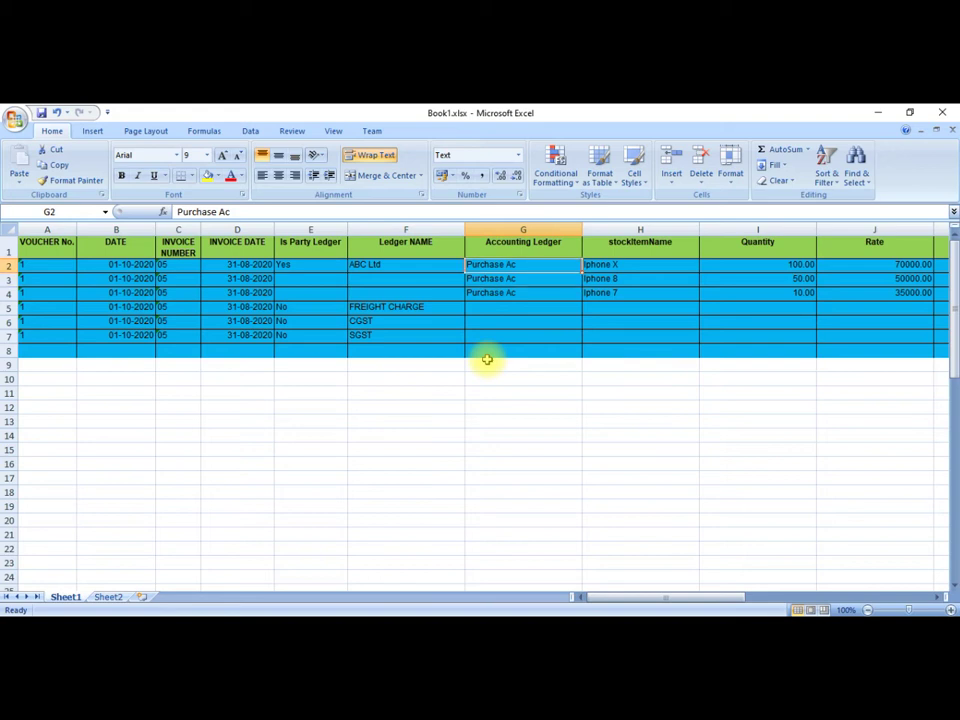
key(Down)
key(Down)
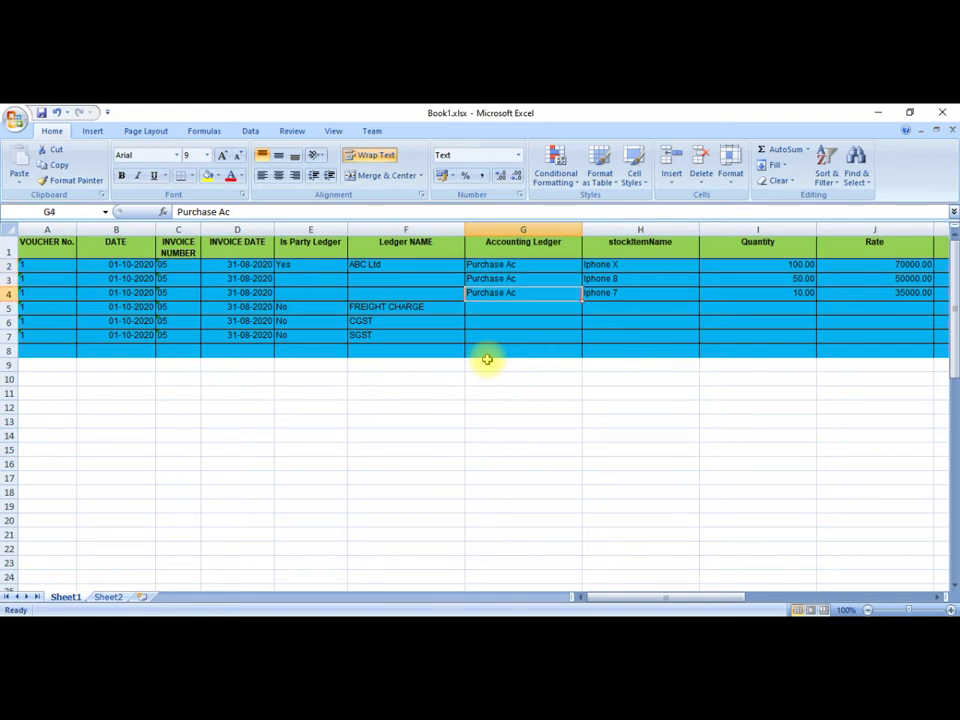
- Examine the stock item names of the three item rows, ending at the quantity in row 2
key(Up)
key(Up)
key(Right)
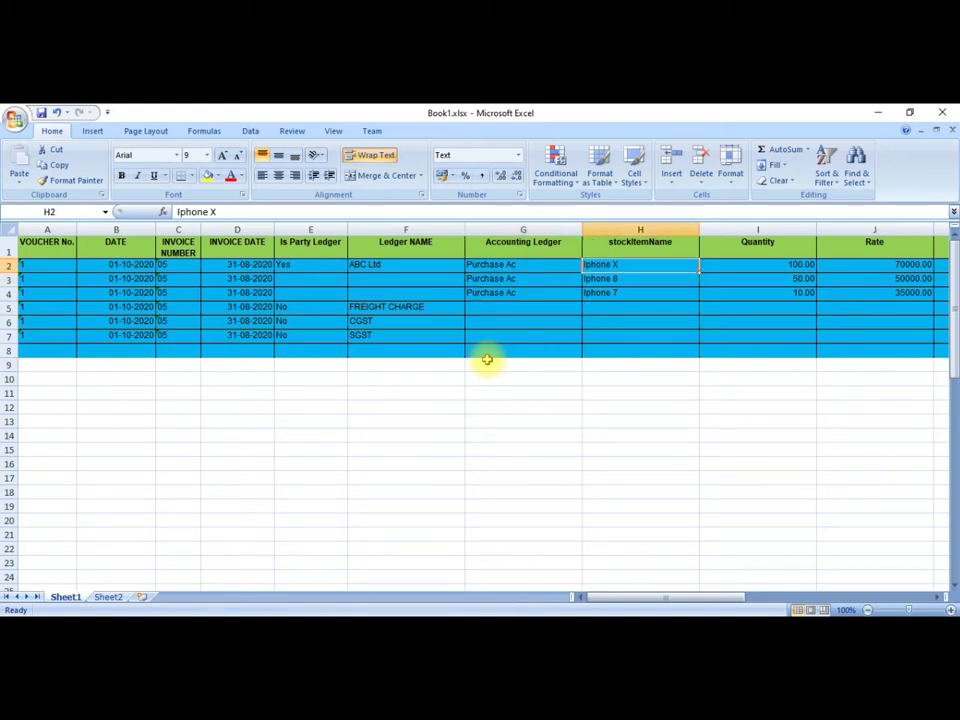
key(Down)
key(Down)
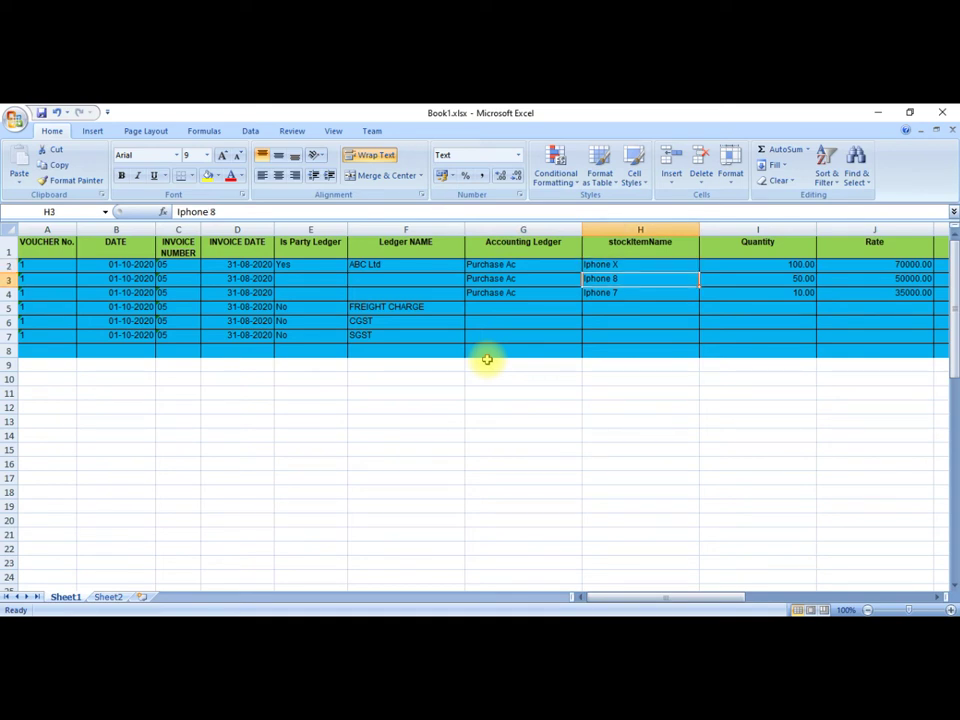
key(Up)
key(Up)
key(Right)
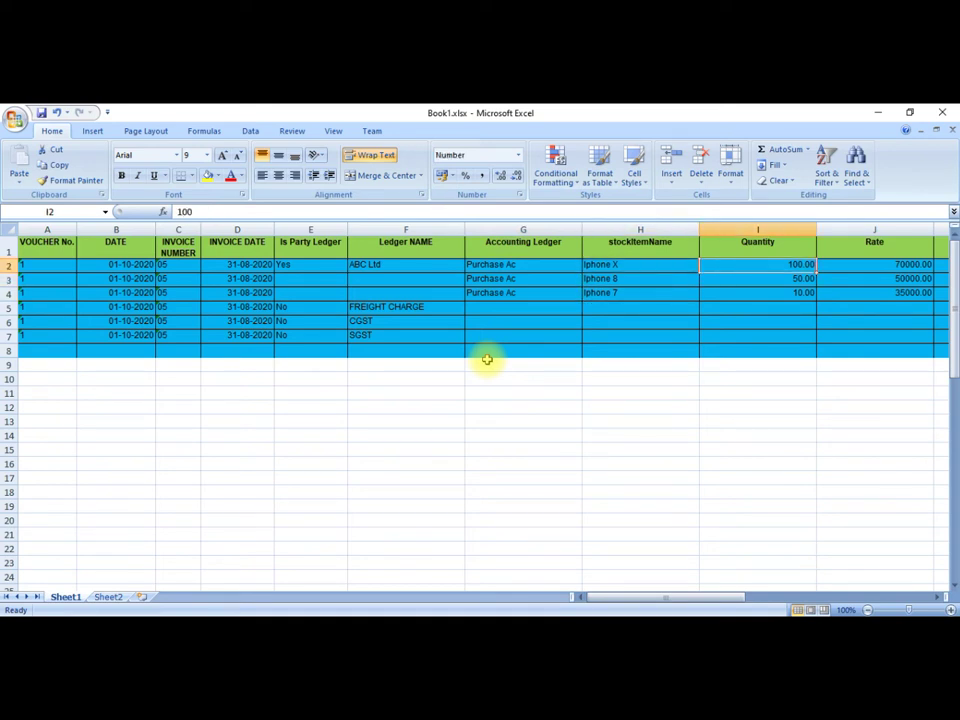
- Examine the rate, discount, amount and narration entries in row 2
key(Right)
key(Right)
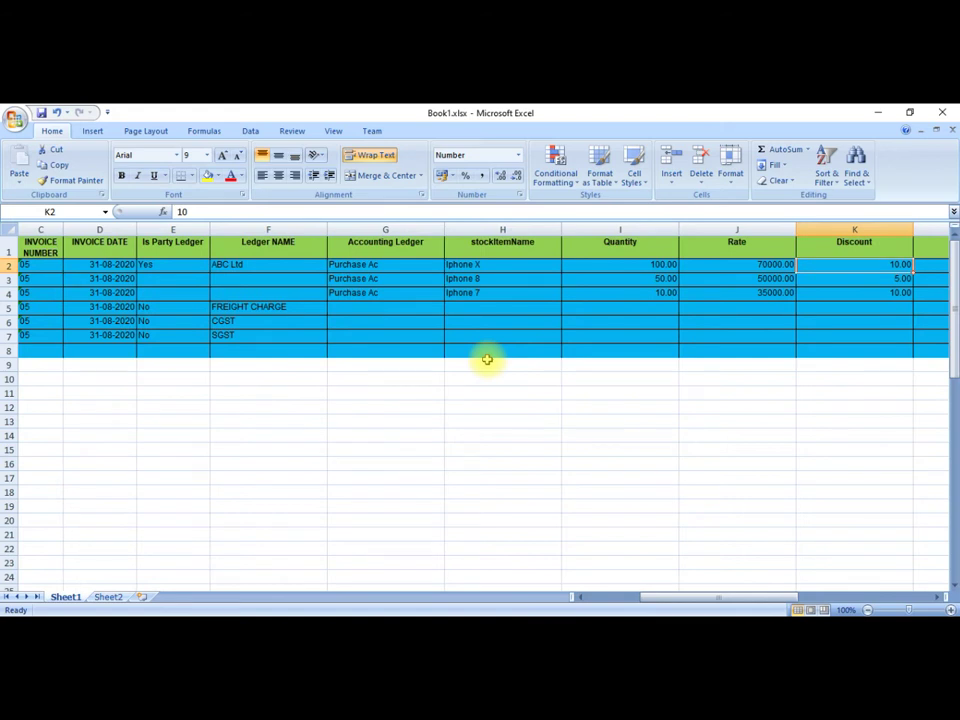
key(Right)
key(Right)
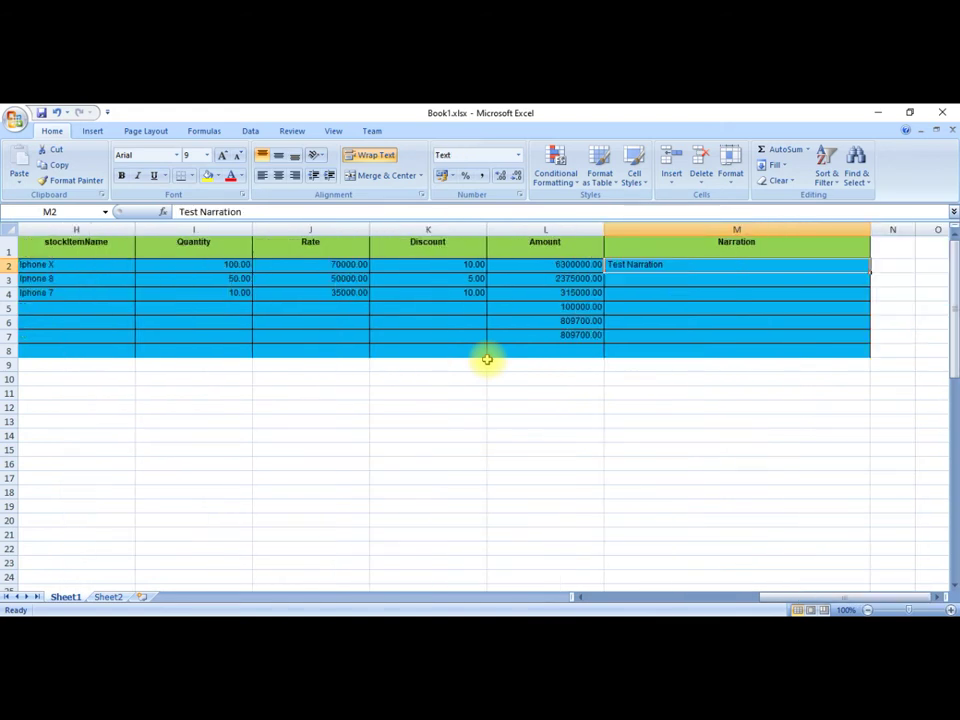
key(Left)
key(Right)
key(Left)
key(Left)
key(Left)
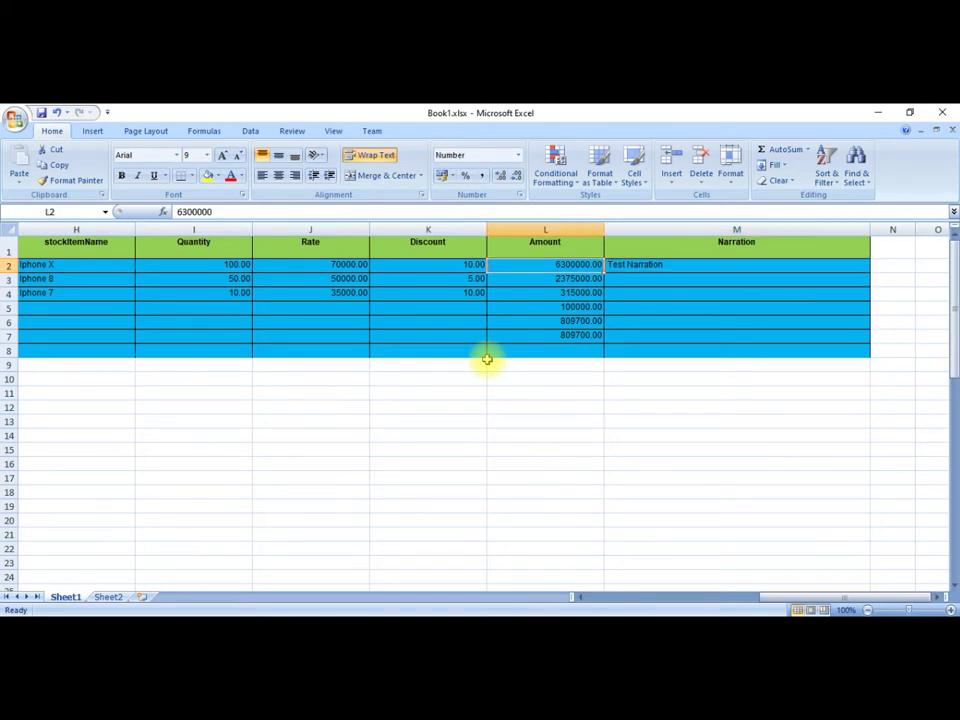
- Examine the freight charge row from its voucher number and invoice details through the party ledger flag and ledger name
key(Home)
key(Down)
key(Down)
key(Down)
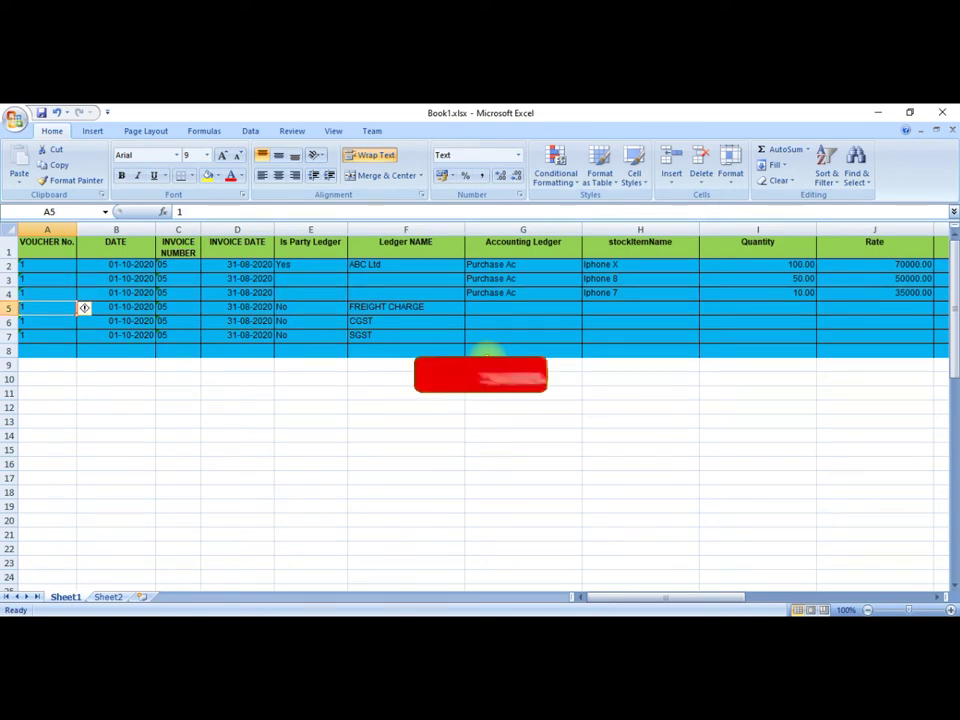
key(Right)
key(Right)
key(Right)
key(Right)
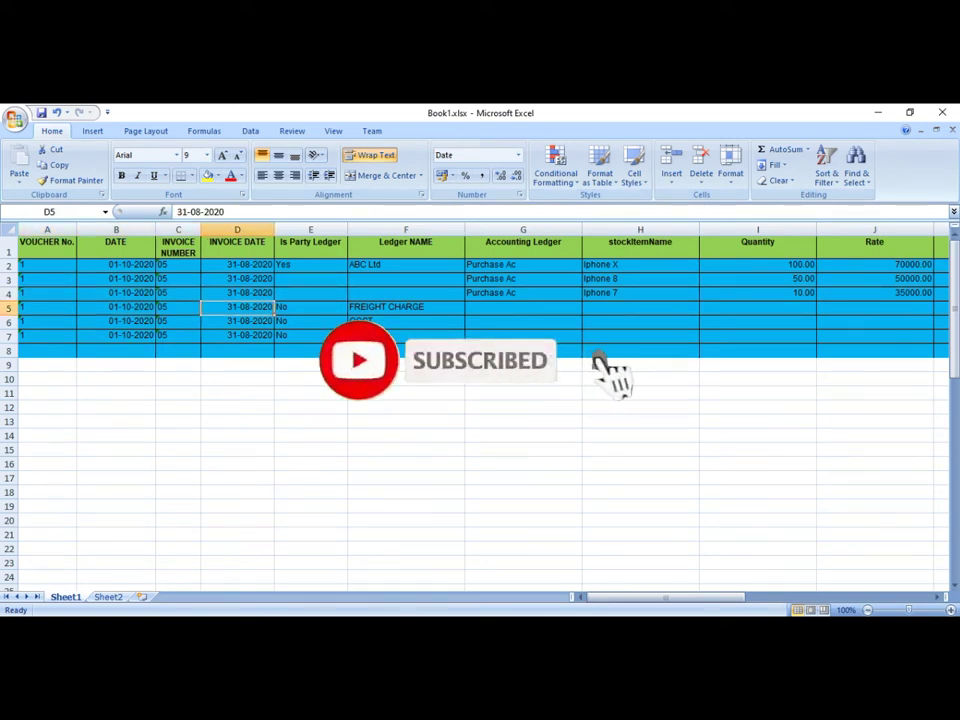
key(Right)
key(Down)
key(Up)
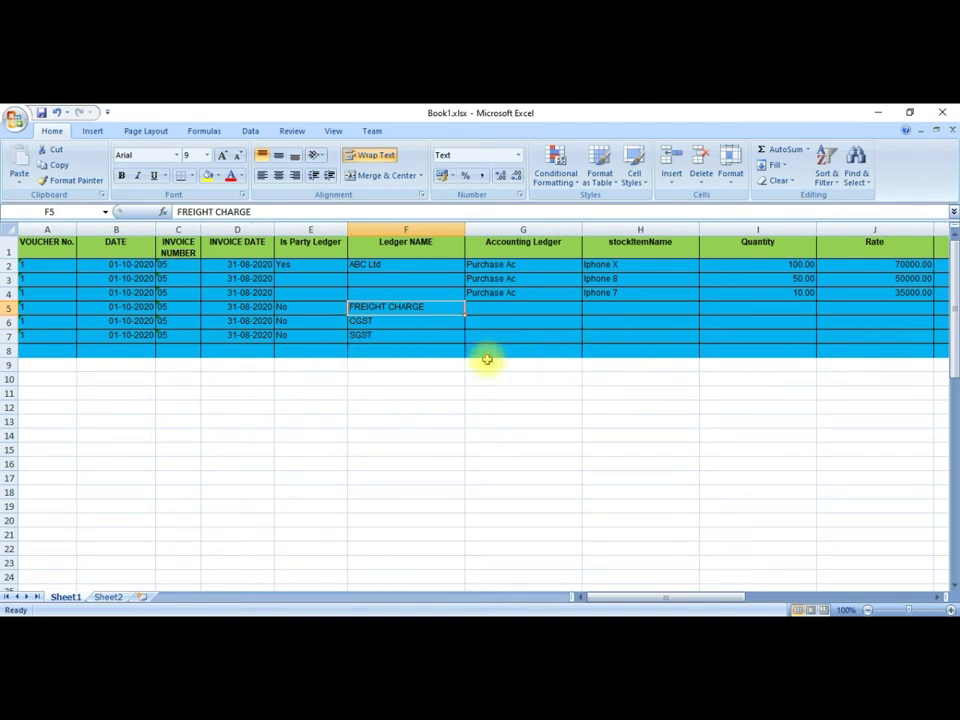
- Examine the accounting ledger, stock item, quantity, rate and discount cells of the freight charge row
key(Right)
key(Right)
key(Left)
key(Left)
key(Down)
key(Up)
key(Right)
key(Right)
key(Right)
key(Right)
key(Right)
key(Left)
key(Left)
key(Left)
key(Right)
key(Right)
key(Right)
key(Left)
key(Left)
key(Left)
key(Left)
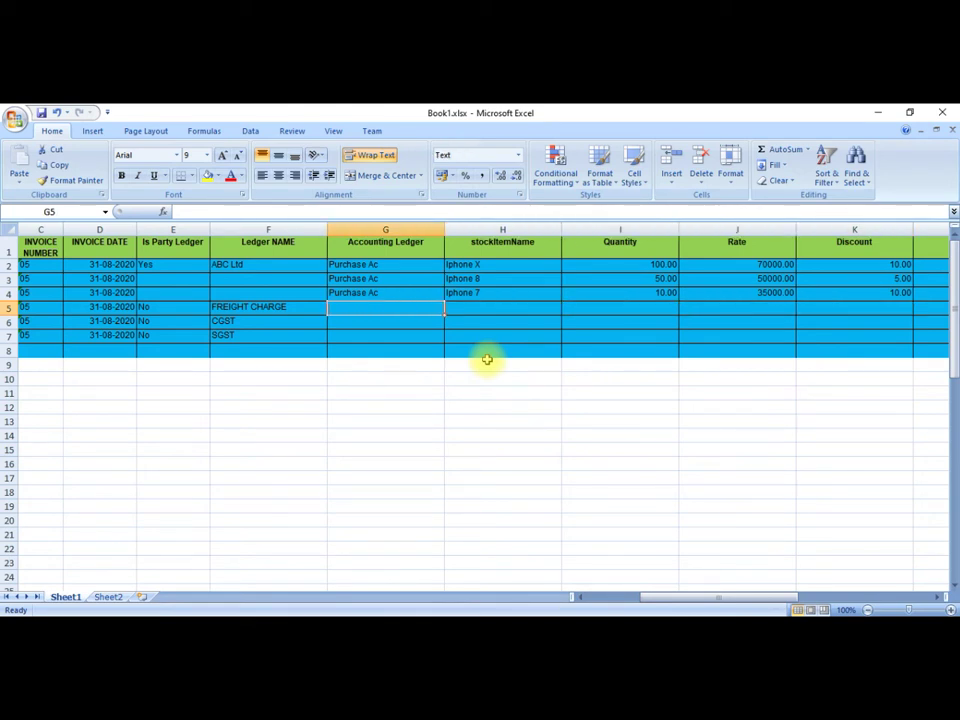
- Examine the amount of the freight charge row and compare it with the two tax ledger amounts
key(Right)
key(Right)
key(Right)
key(Right)
key(Right)
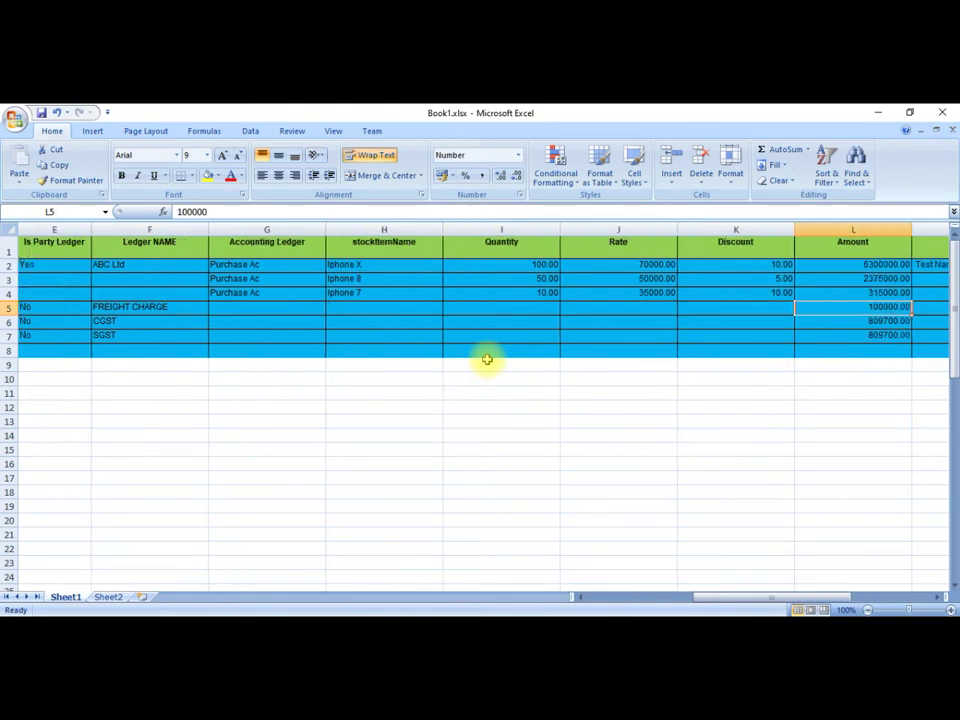
key(Down)
key(Up)
key(Down)
key(Down)
key(Up)
key(Up)
key(Down)
- Examine the CGST row's invoice date, party ledger flag and ledger name
key(Left)
key(Left)
key(Left)
key(Left)
key(Left)
key(Left)
key(Left)
key(Left)
key(Left)
key(Left)
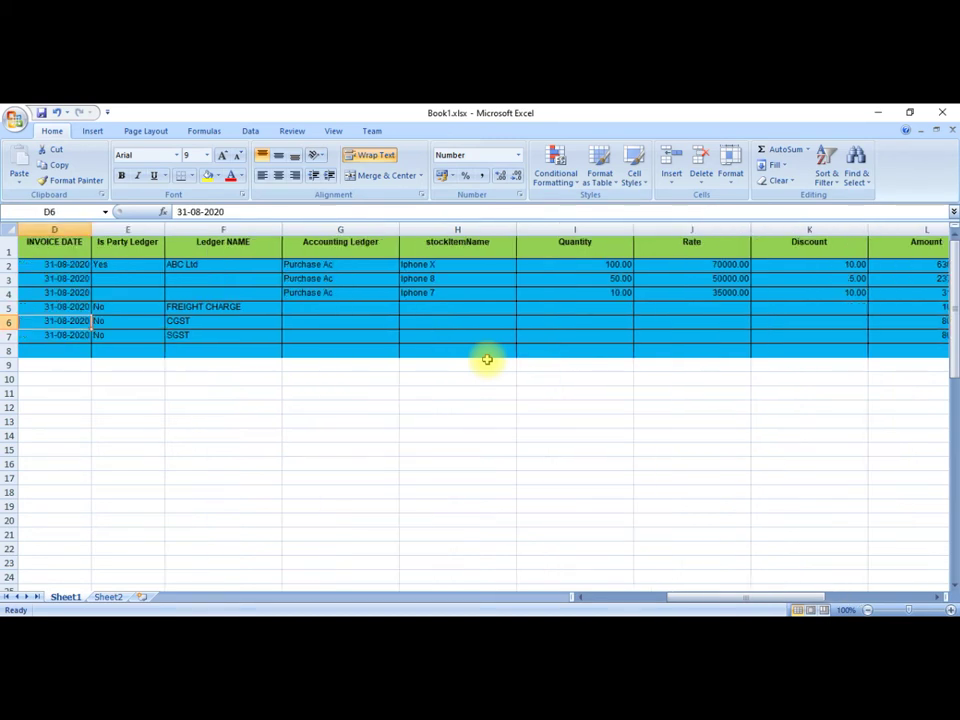
key(Right)
key(Right)
key(Right)
key(Right)
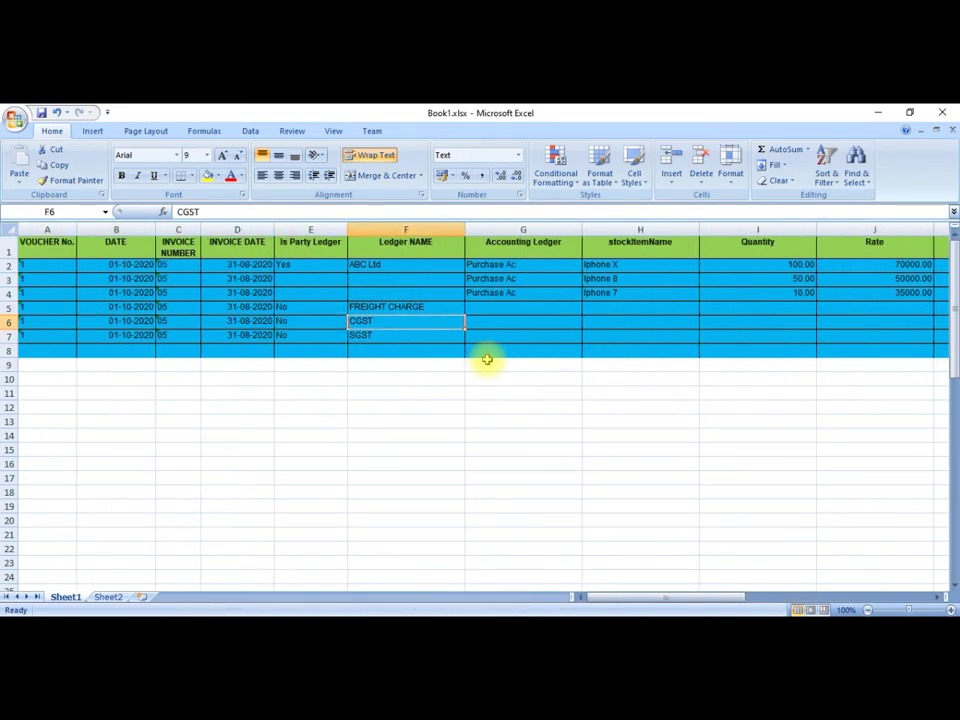
- Compare the CGST and SGST ledger names and follow the SGST row across to its amount and narration
key(Down)
key(Up)
key(Down)
key(Up)
key(Down)
key(Right)
key(Right)
key(Right)
key(Right)
key(Right)
key(Right)
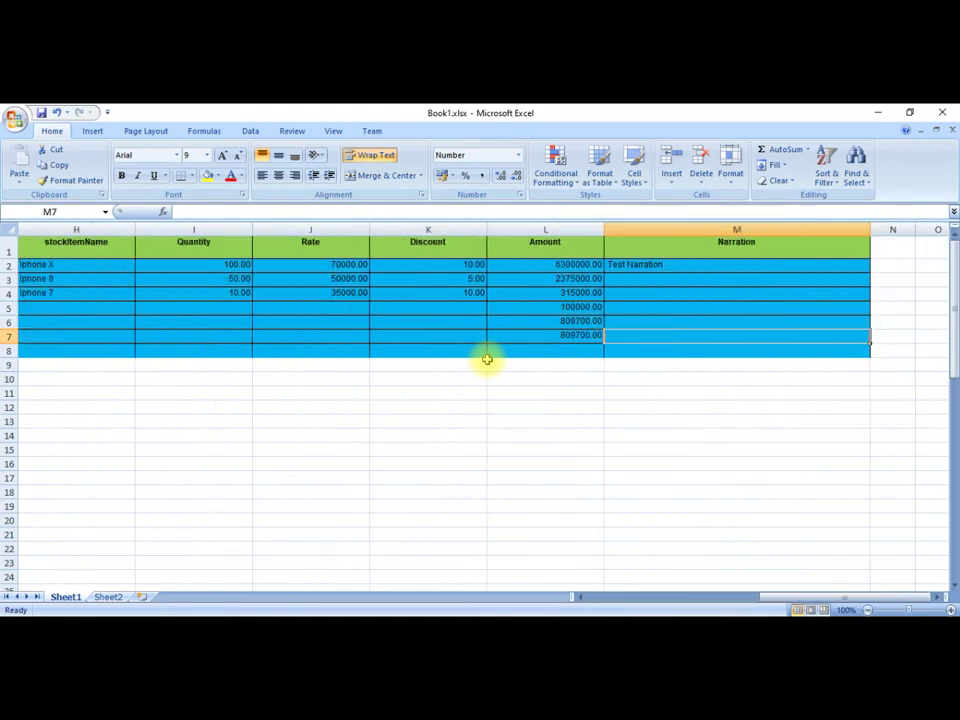
- Review the amounts entered for the CGST and SGST ledgers
key(Up)
key(Down)
key(Up)
key(Up)
key(Down)
key(Down)
key(Up)
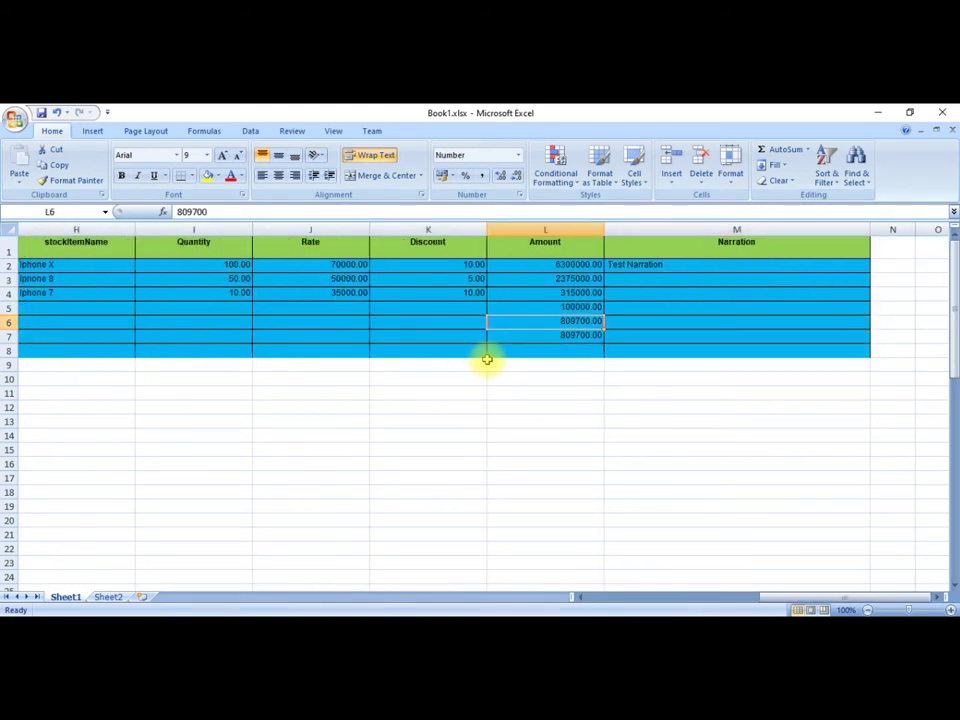
key(Down)
key(Up)
- Examine the voucher and invoice numbers of the tax rows and the party ledger name in row 2
key(Left)
key(Left)
key(Left)
key(Left)
key(Left)
key(Left)
key(Left)
key(Left)
key(Left)
key(Left)
key(Left)
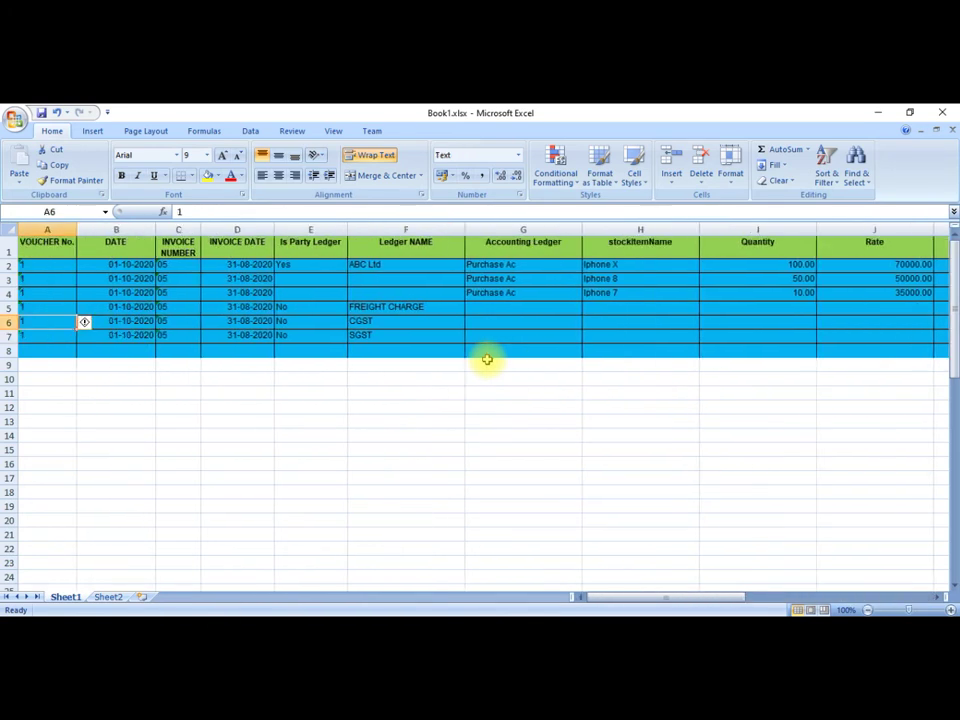
key(Down)
key(Right)
key(Right)
key(Down)
key(Up)
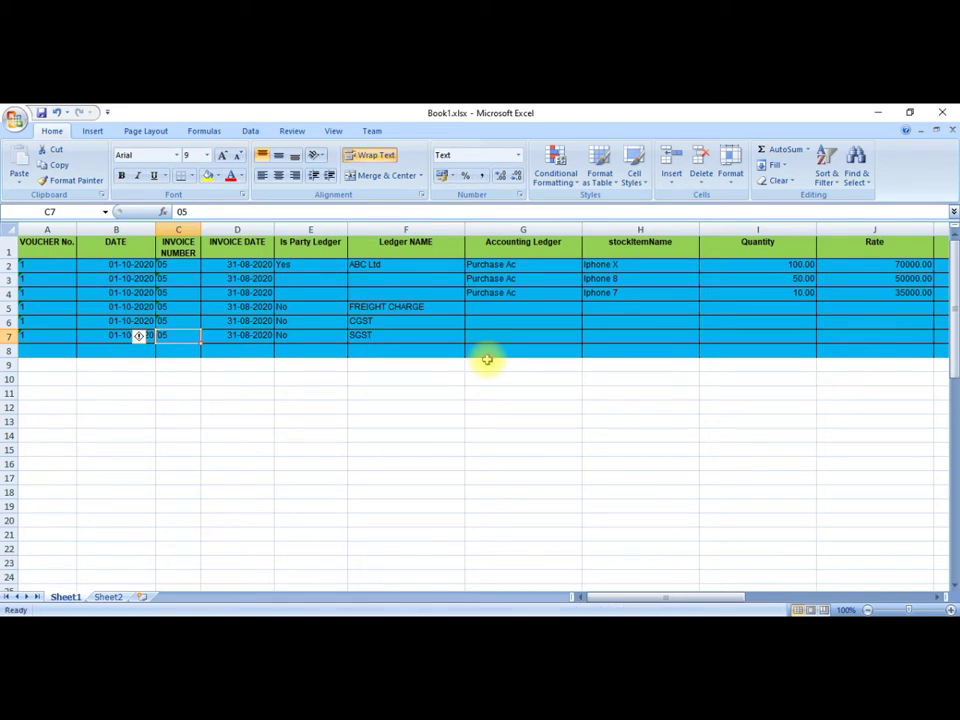
click(388, 267)
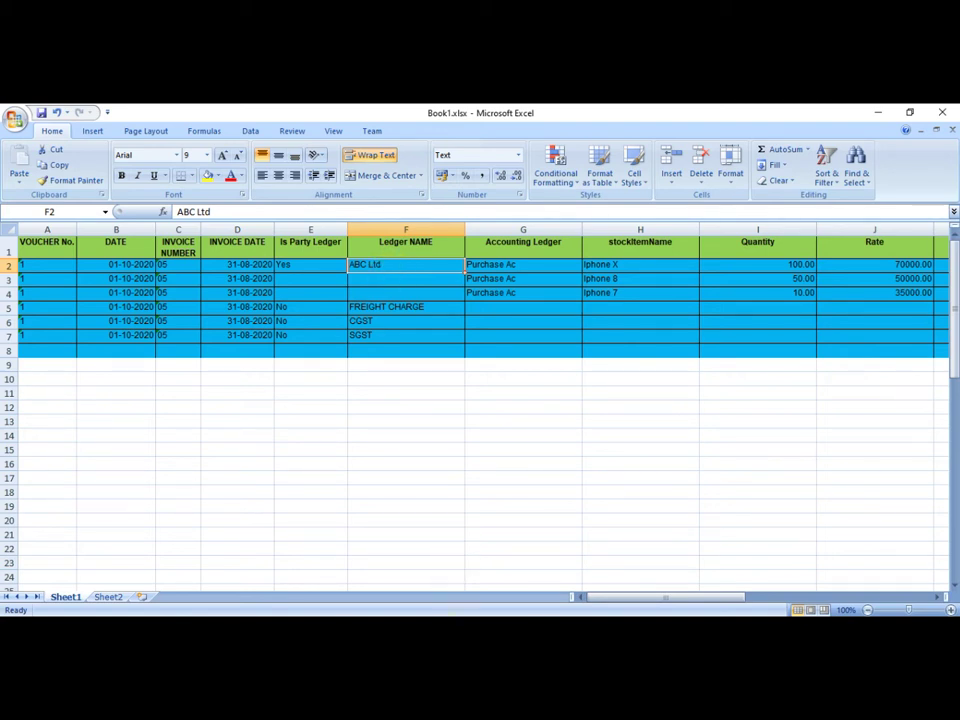
- Switch to the Purchase Voucher Import inventory with Ledger folder in File Explorer and copy the full path of Book1.xlsx
key(alt+Tab)
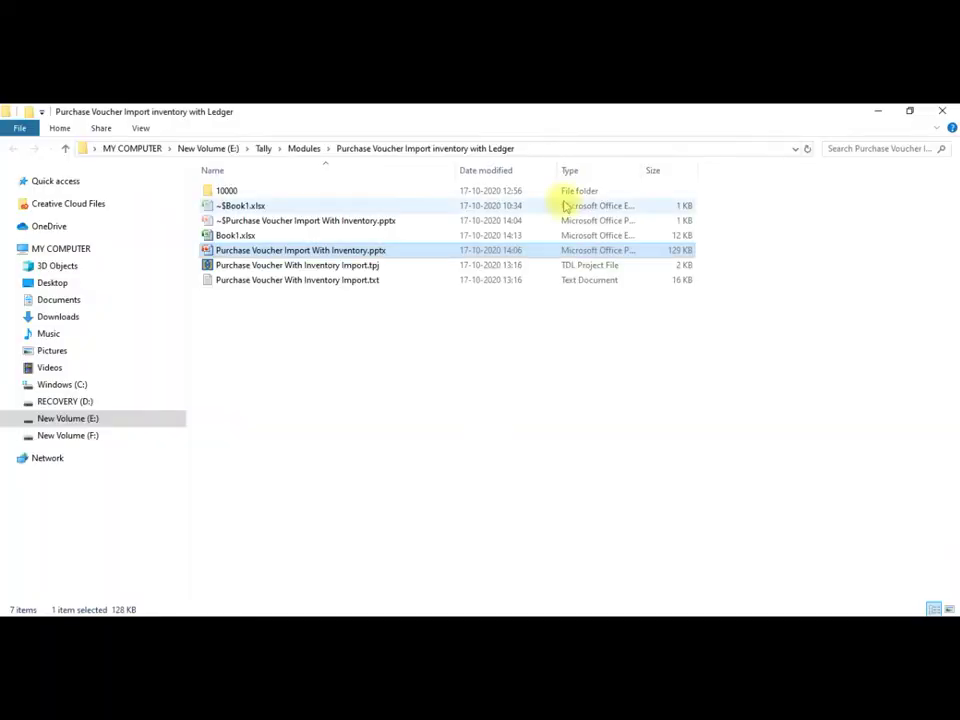
click(549, 151)
text(\)
key(Down)
key(Down)
key(Down)
key(Down)
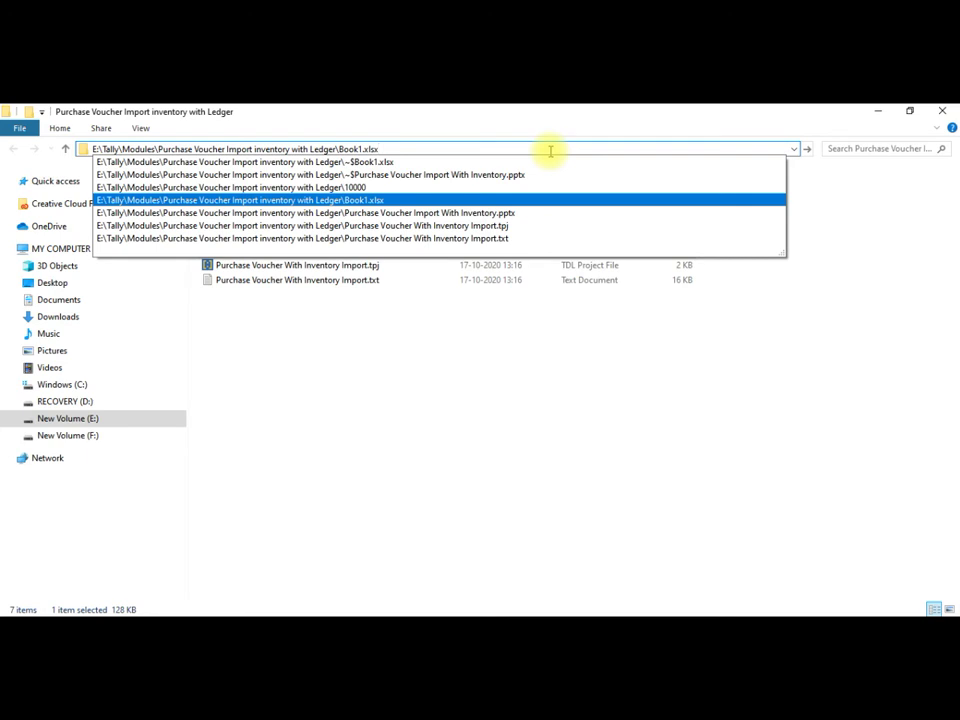
key(ctrl+a)
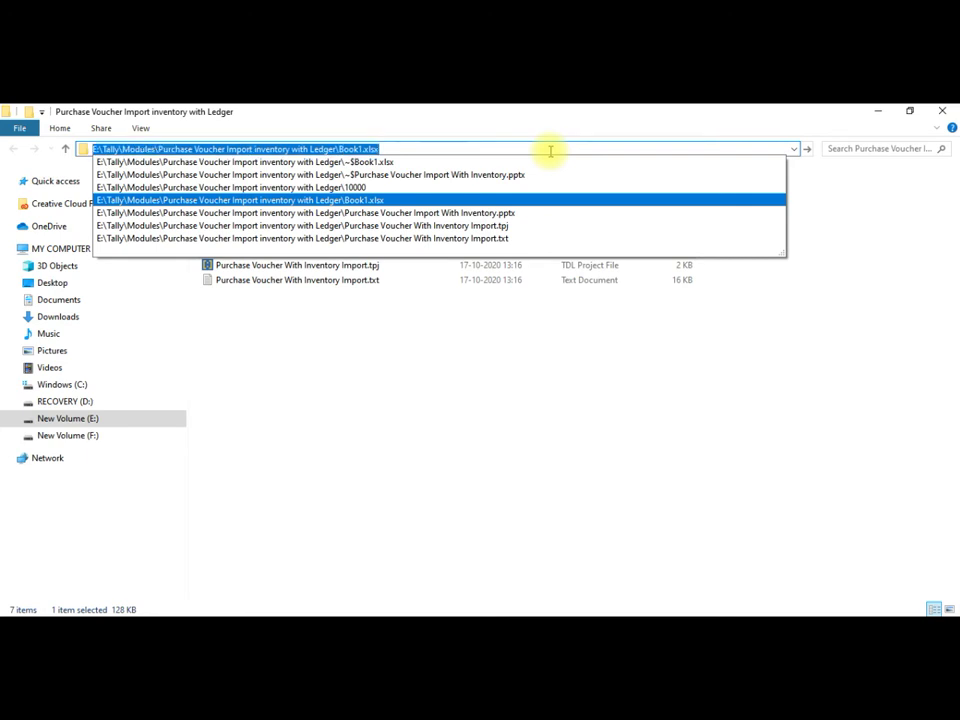
- Switch to Tally.ERP 9 and set the import file name to E:\Tally\Modules\Purchase Voucher Import inventory with Ledger\Book1.xlsx
key(alt+Tab)
key(alt+Tab)
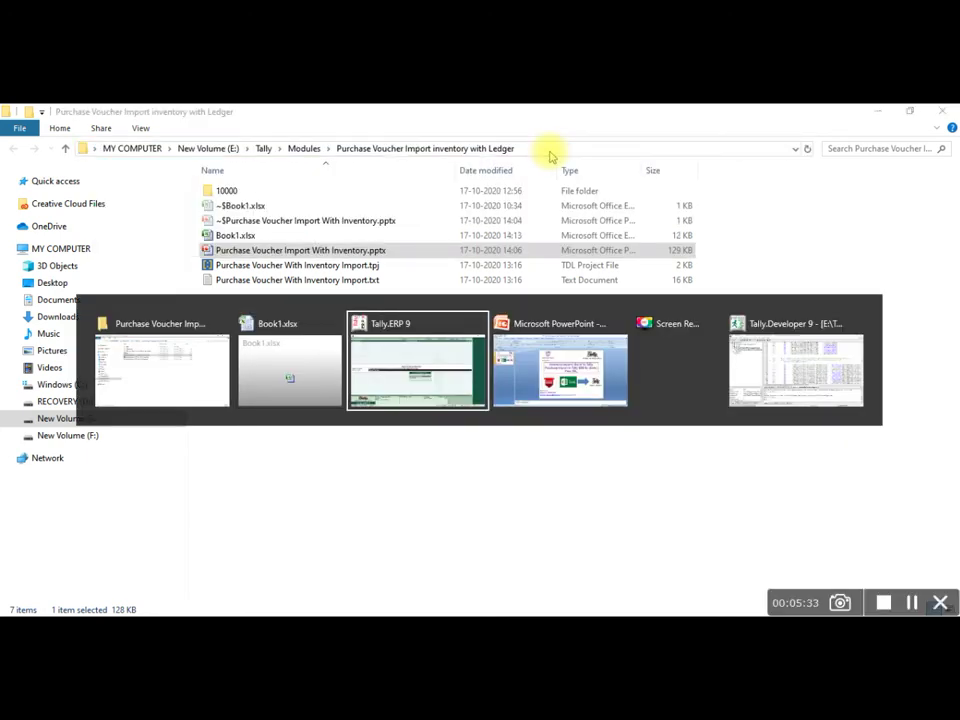
key(BackSpace)
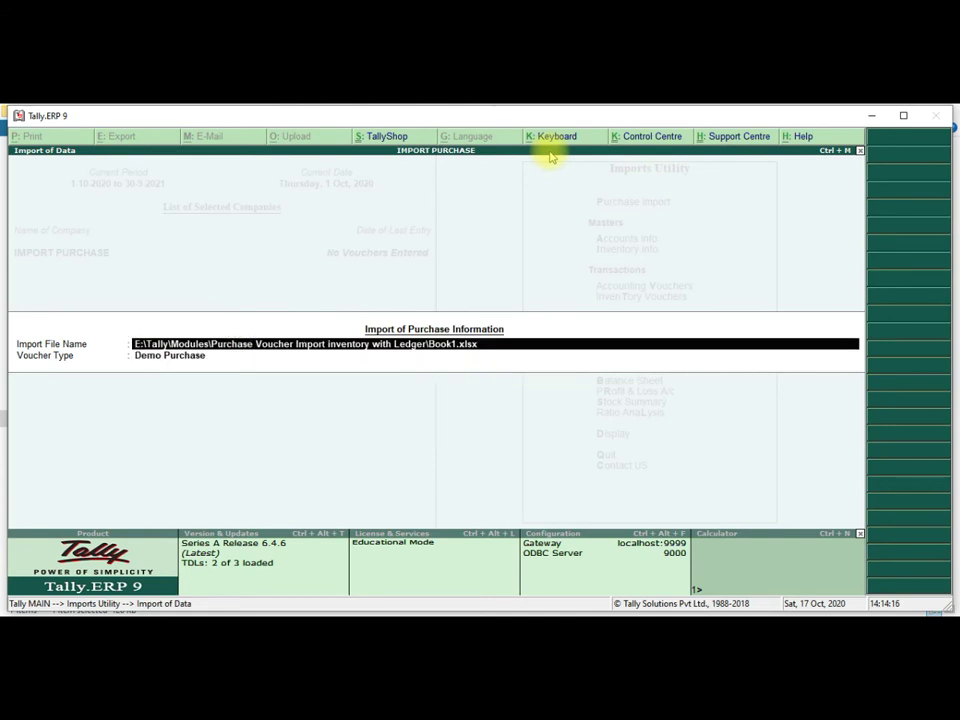
key(Escape)
key(Return)
key(BackSpace)
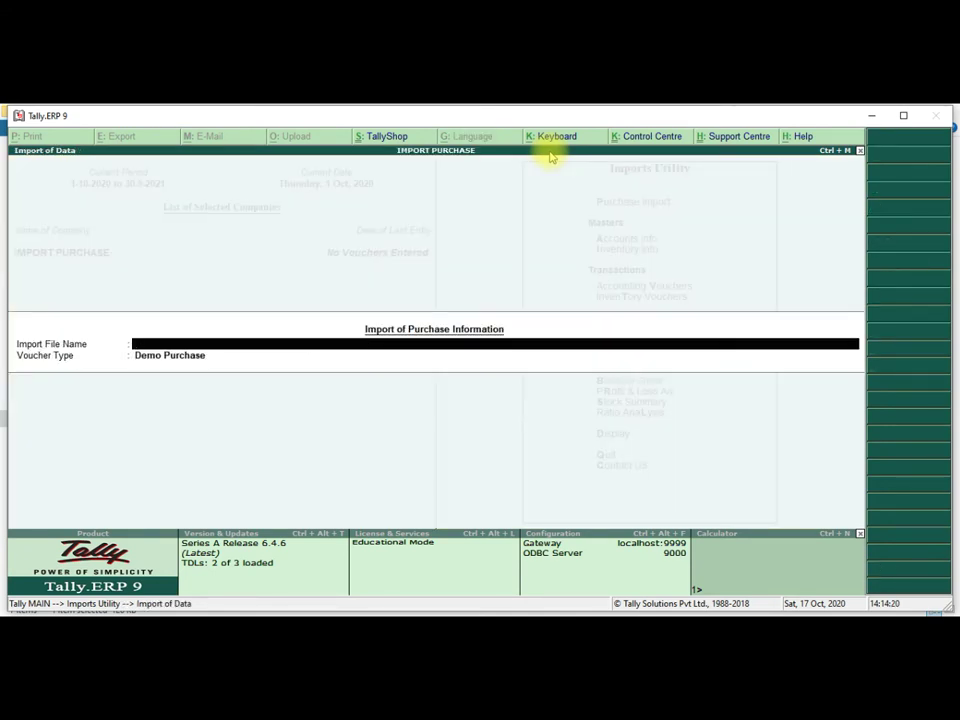
key(ctrl+alt+v)
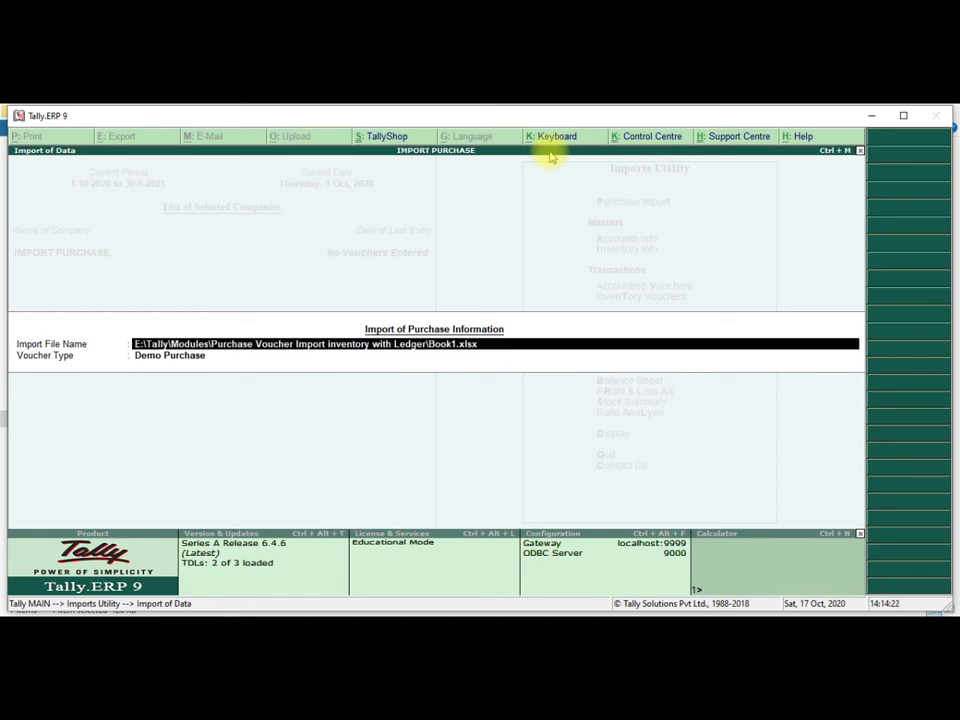
- Choose Demo Purchase as the voucher type and run the purchase import
key(Return)
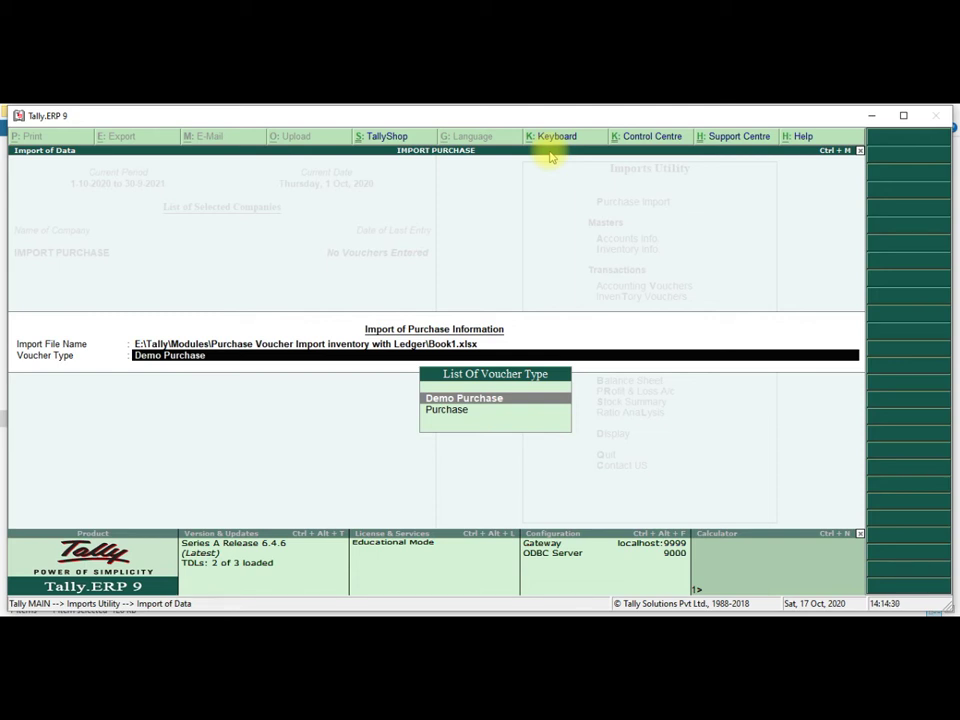
key(Down)
key(Up)
key(Return)
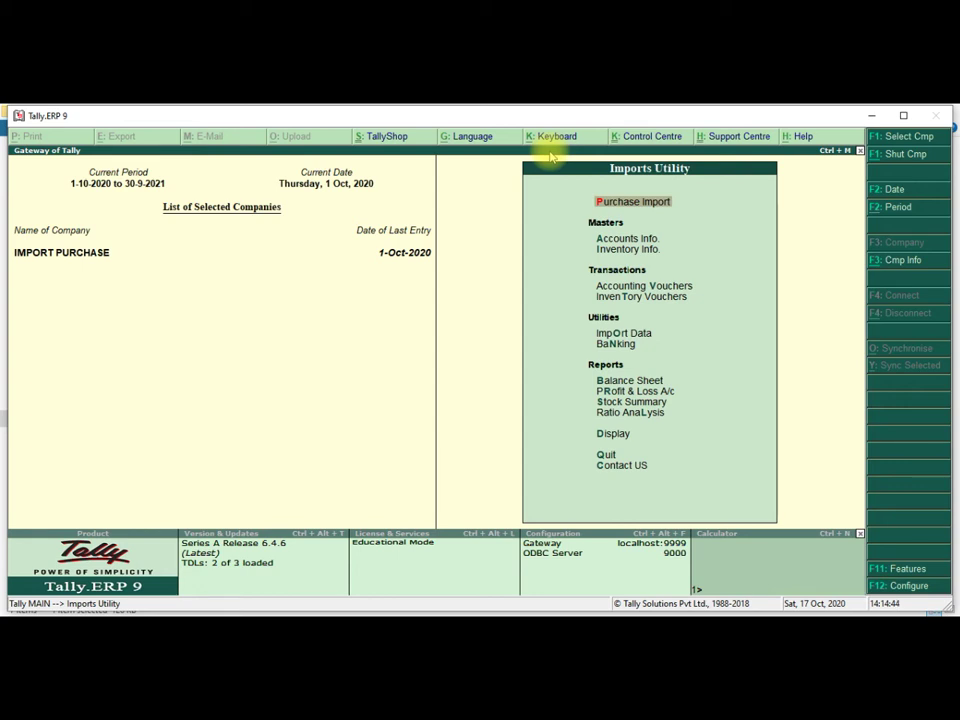
- Open the imported Demo Purchase voucher from the Day Book
key(d)
key(d)
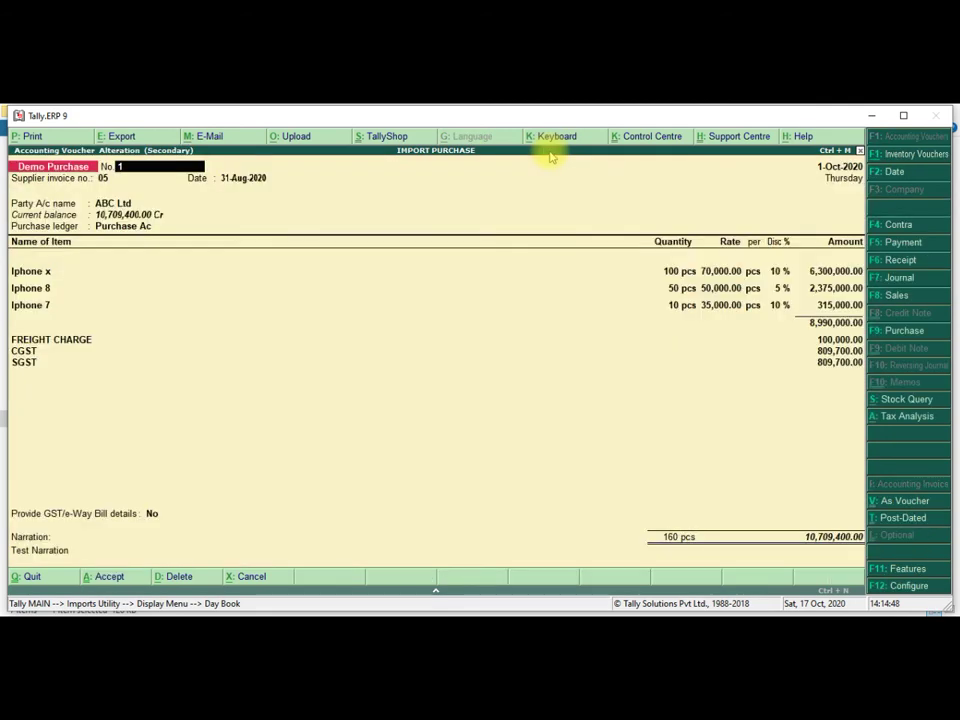
key(Return)
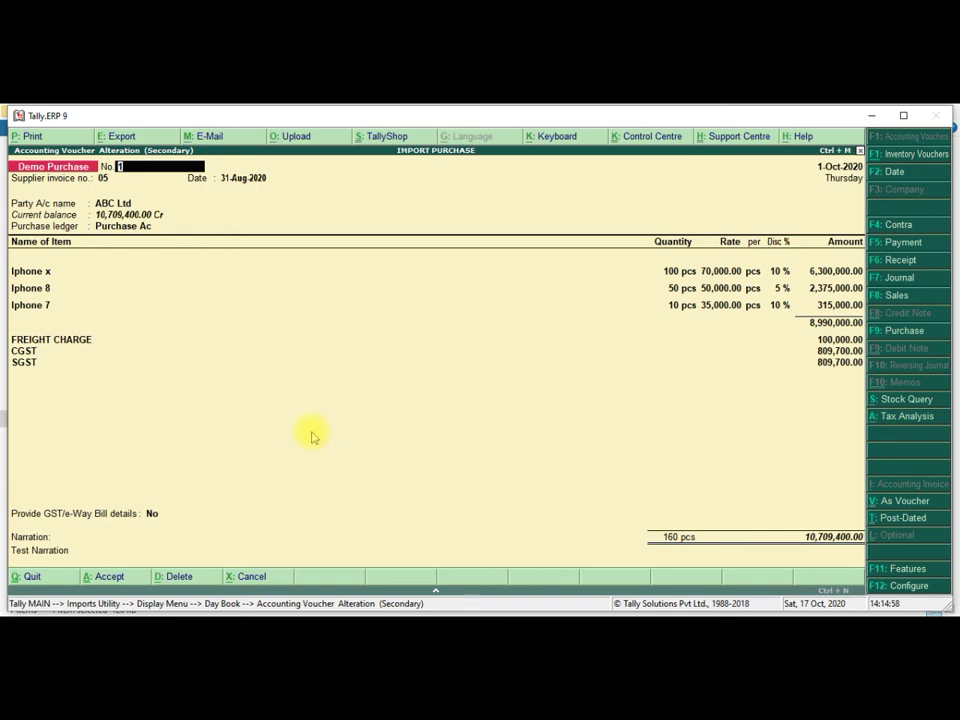
- Check the Demo Purchase voucher's date and supplier invoice fields, comparing the voucher date with the DATE column in Book1.xlsx in Excel
click(820, 166)
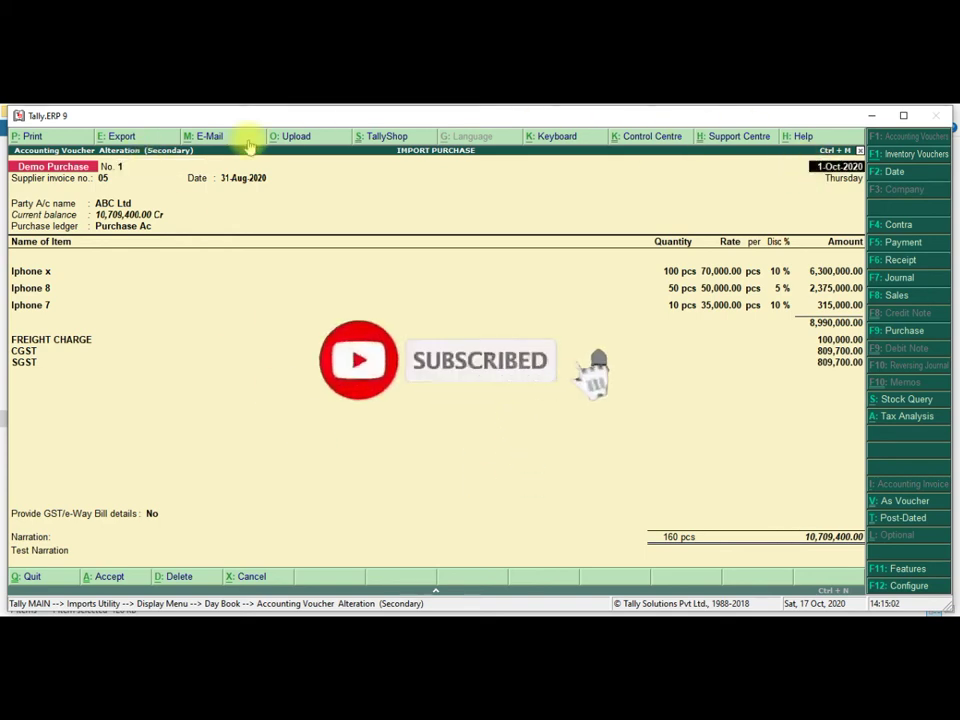
click(140, 180)
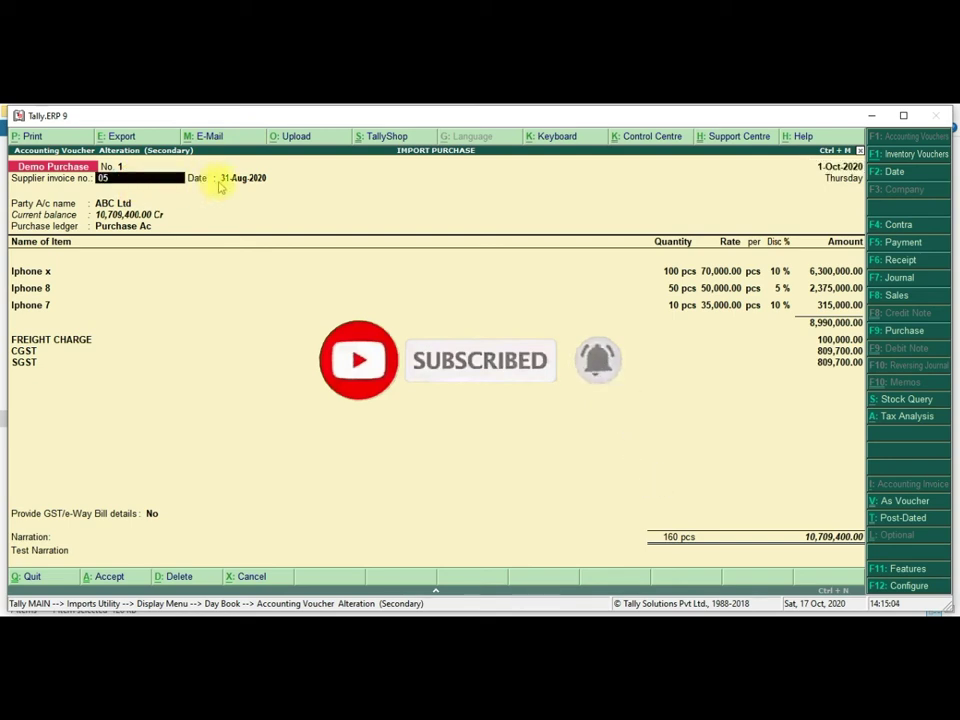
click(251, 182)
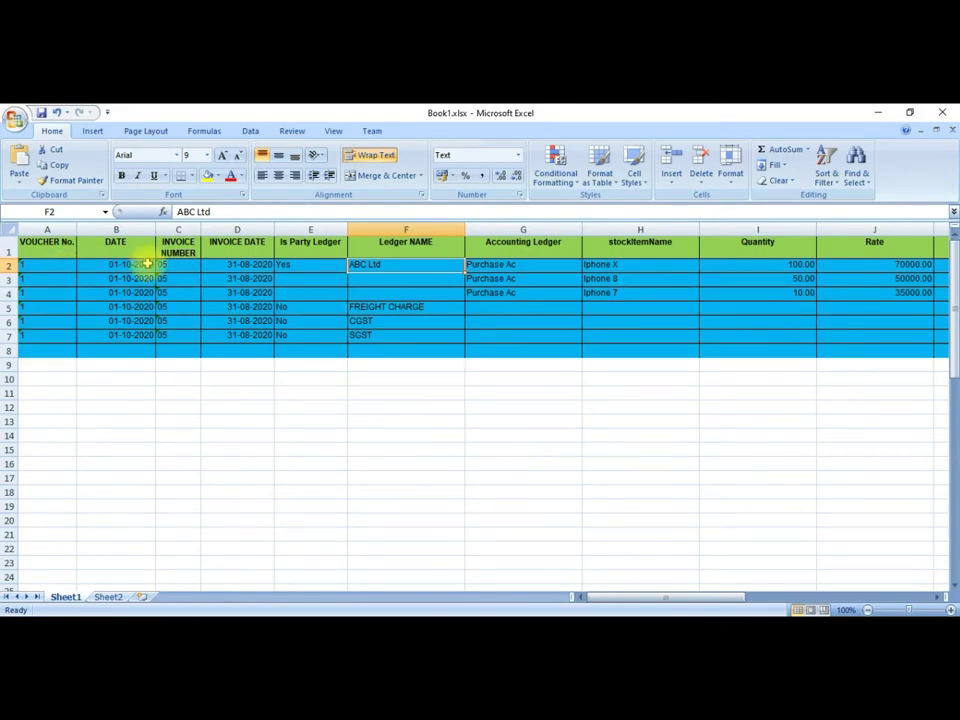
click(147, 264)
key(alt+Tab)
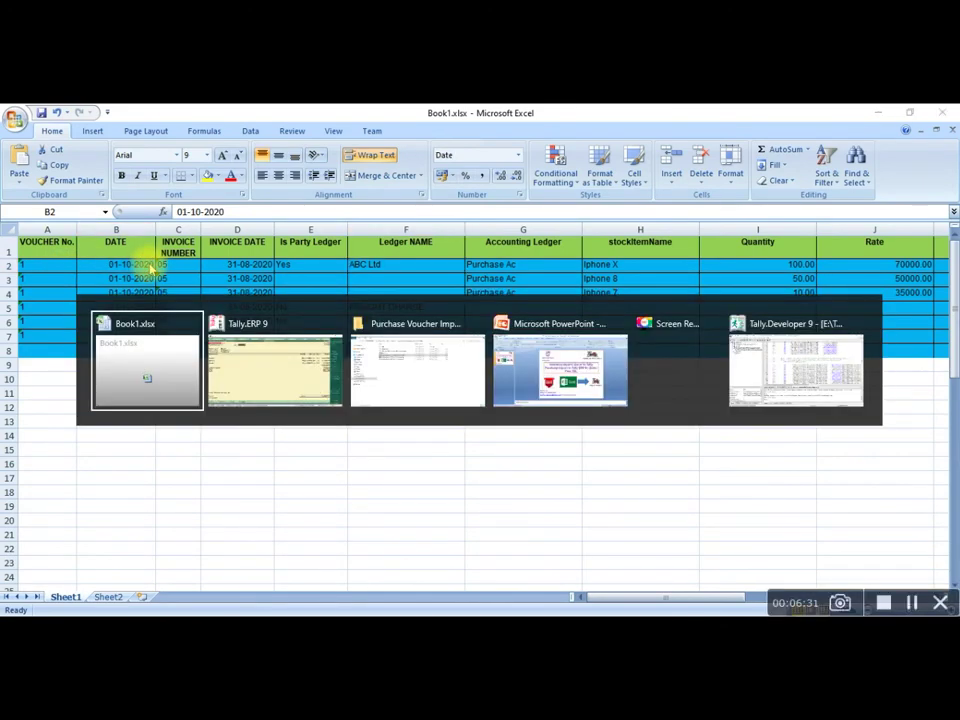
key(alt+Tab)
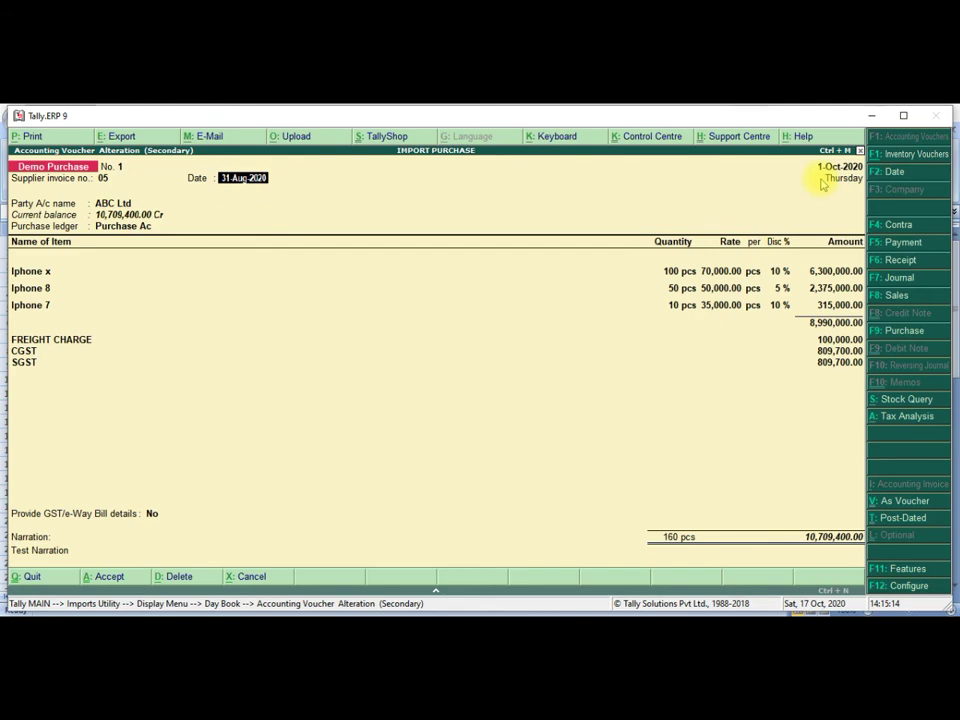
- Compare the invoice number and invoice date in row 2 of Book1.xlsx with the supplier invoice details in Tally.ERP 9
key(alt+Tab)
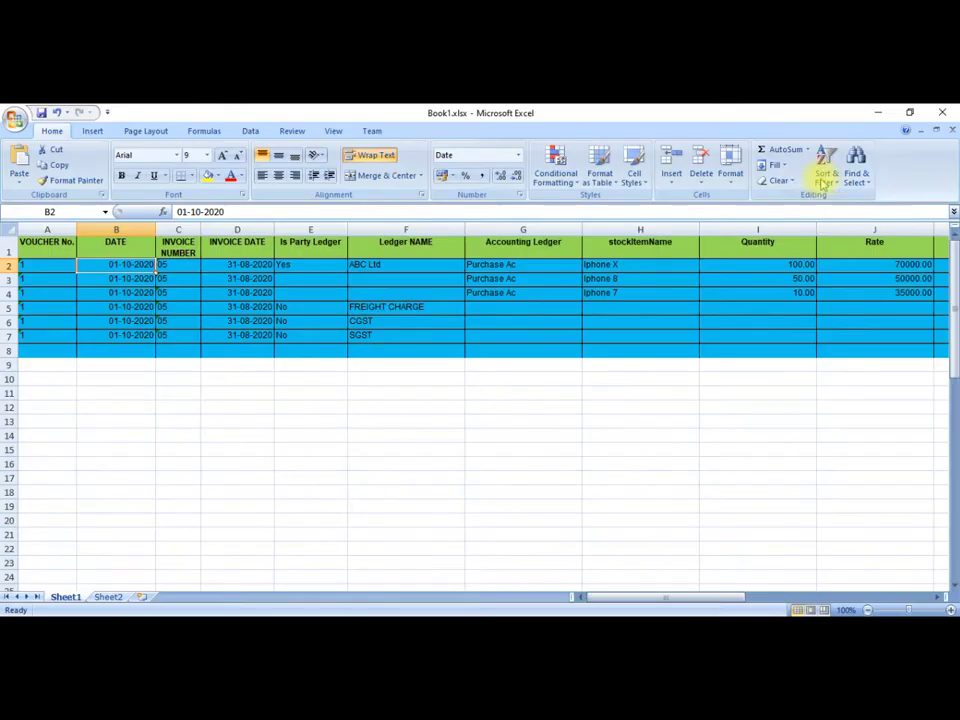
click(177, 267)
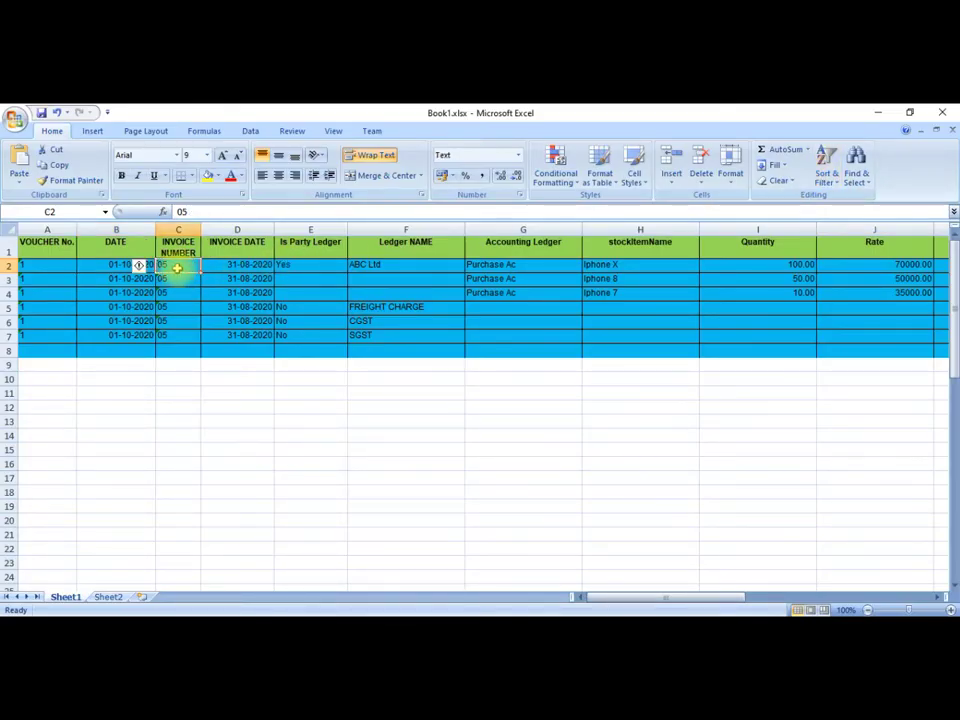
click(242, 270)
key(alt+Tab)
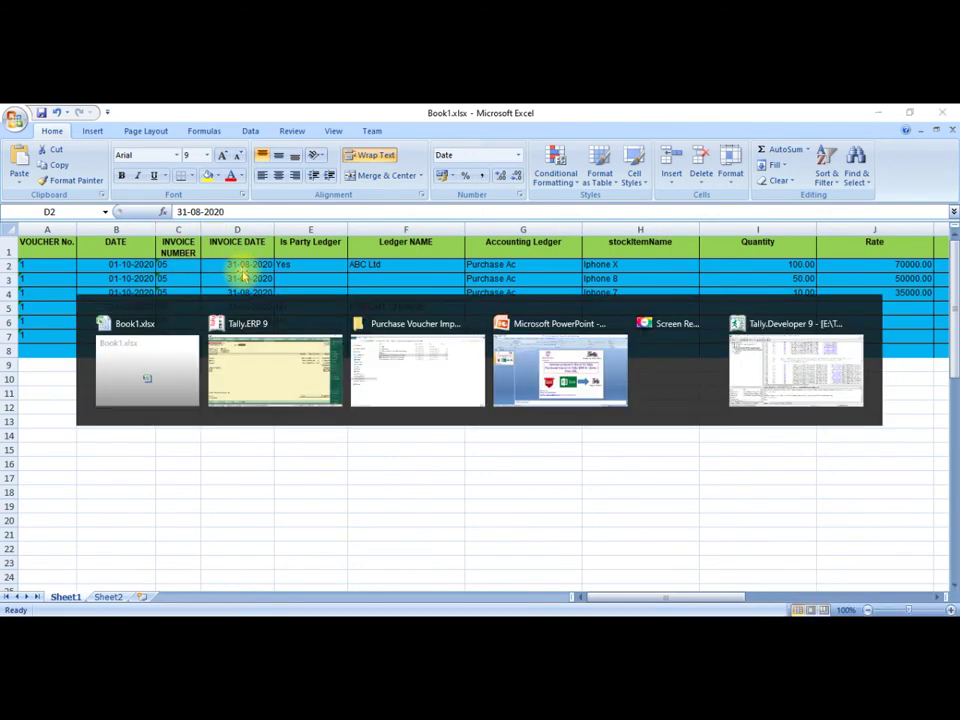
key(alt+Tab)
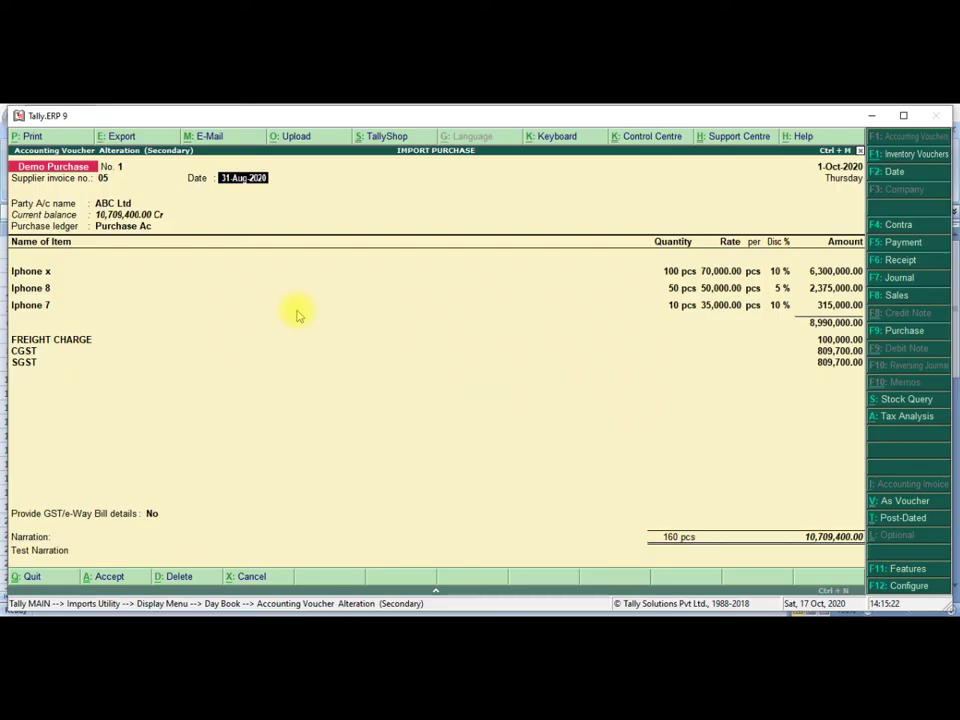
- Compare the Is Party Ledger and Ledger NAME cells in row 2 of Book1.xlsx with the voucher's party account name in Tally.ERP 9
key(alt+Tab)
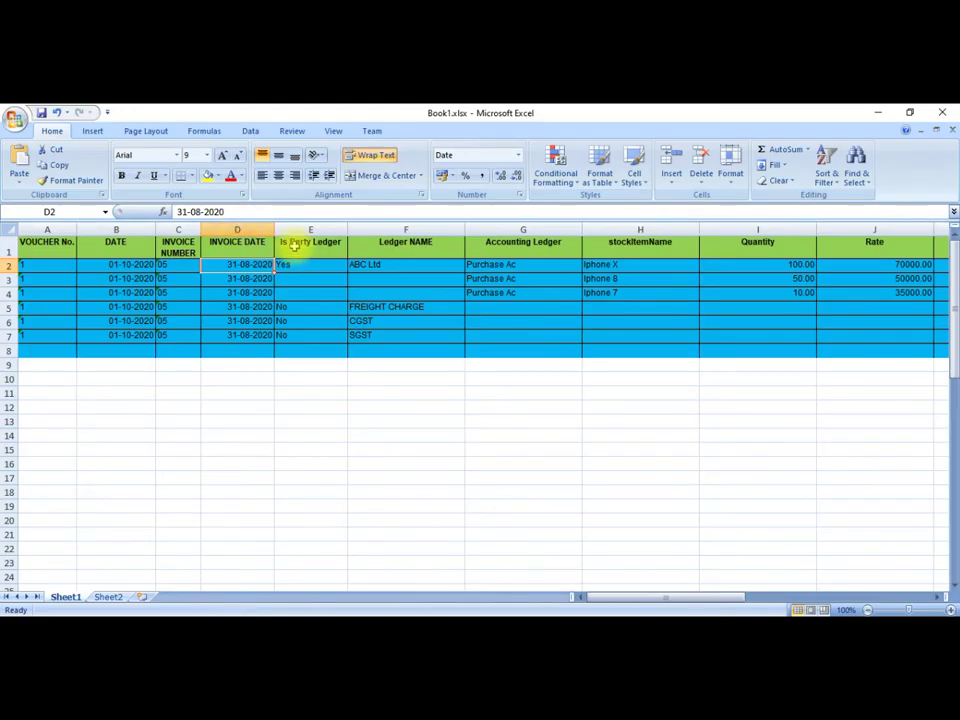
click(309, 265)
click(358, 266)
key(alt+Tab)
key(alt+Tab)
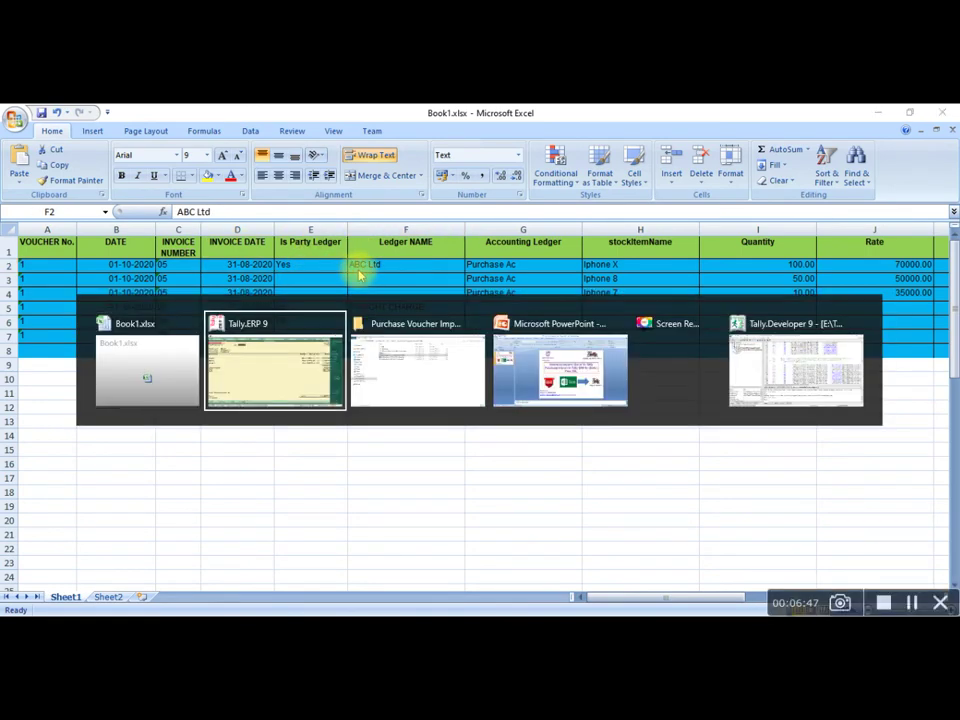
key(Return)
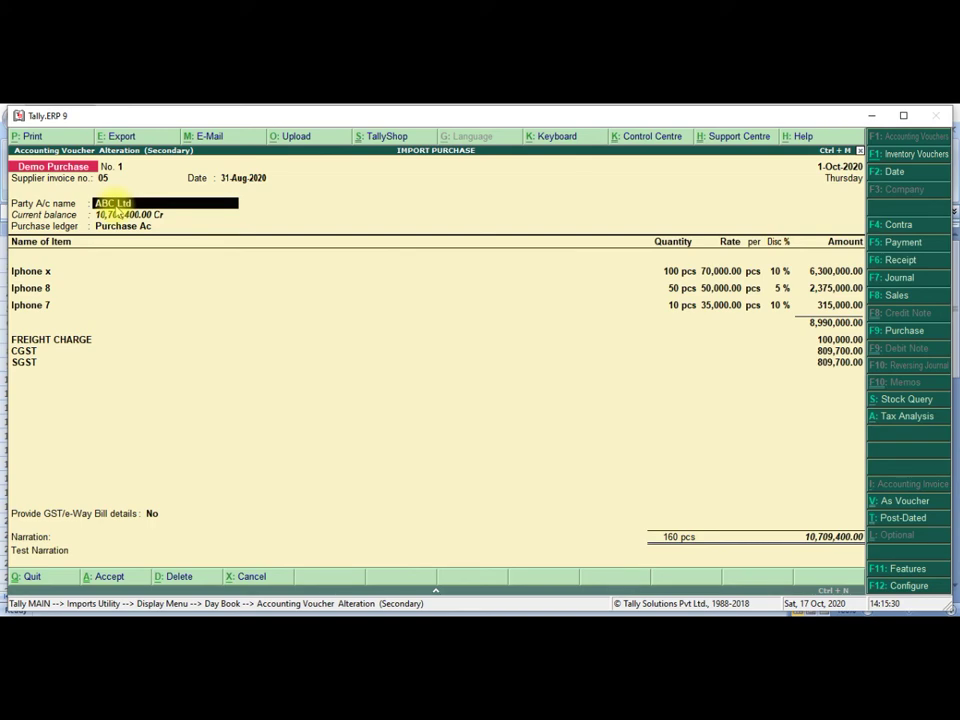
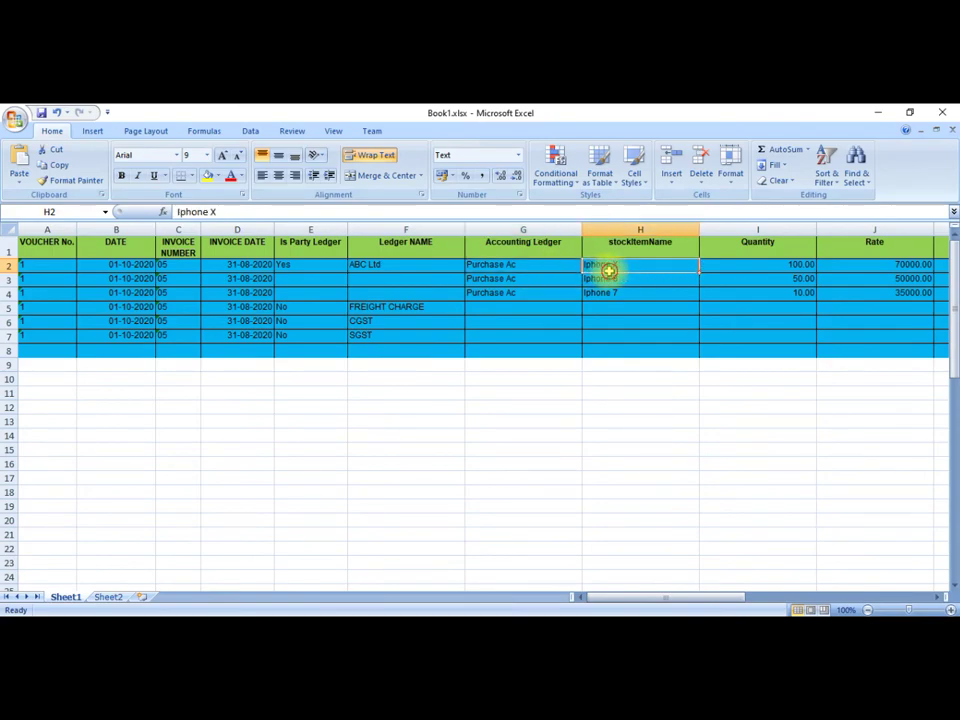
- Check the purchase ledger and first stock item of the Tally.ERP 9 voucher against row 2 of Book1.xlsx in Excel
key(alt+Tab)
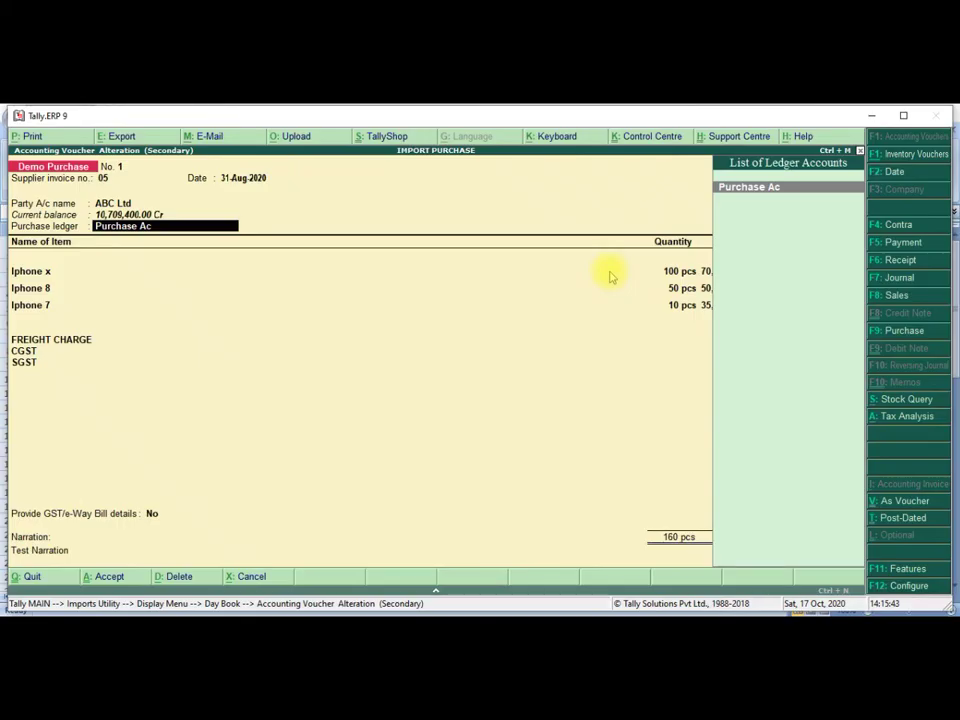
key(Return)
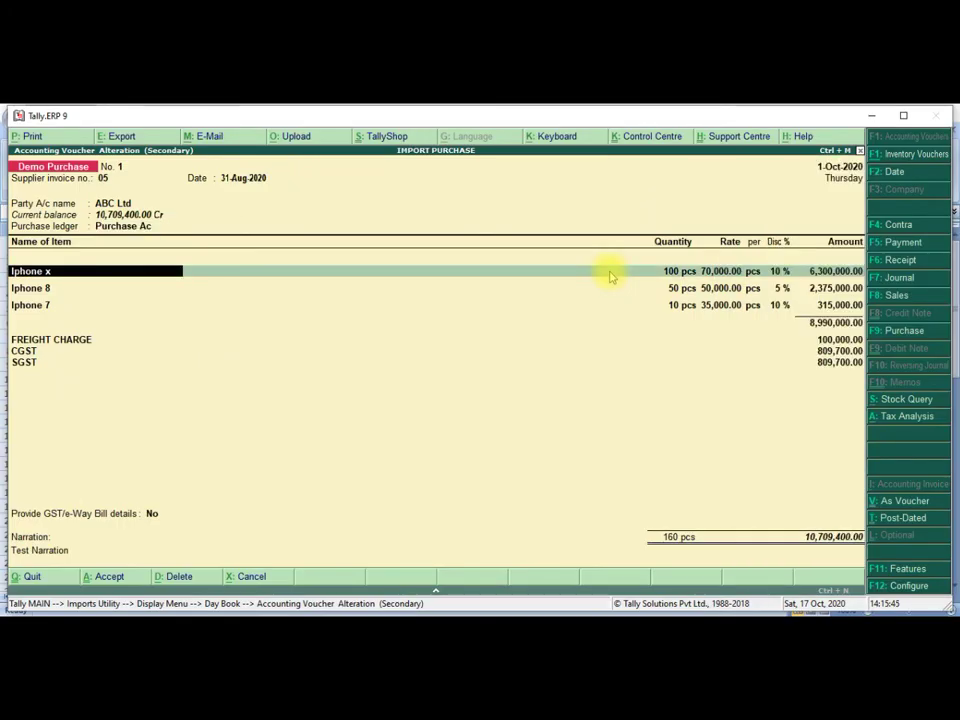
key(alt+Tab)
key(alt+Tab)
key(alt+Tab)
key(alt+Tab)
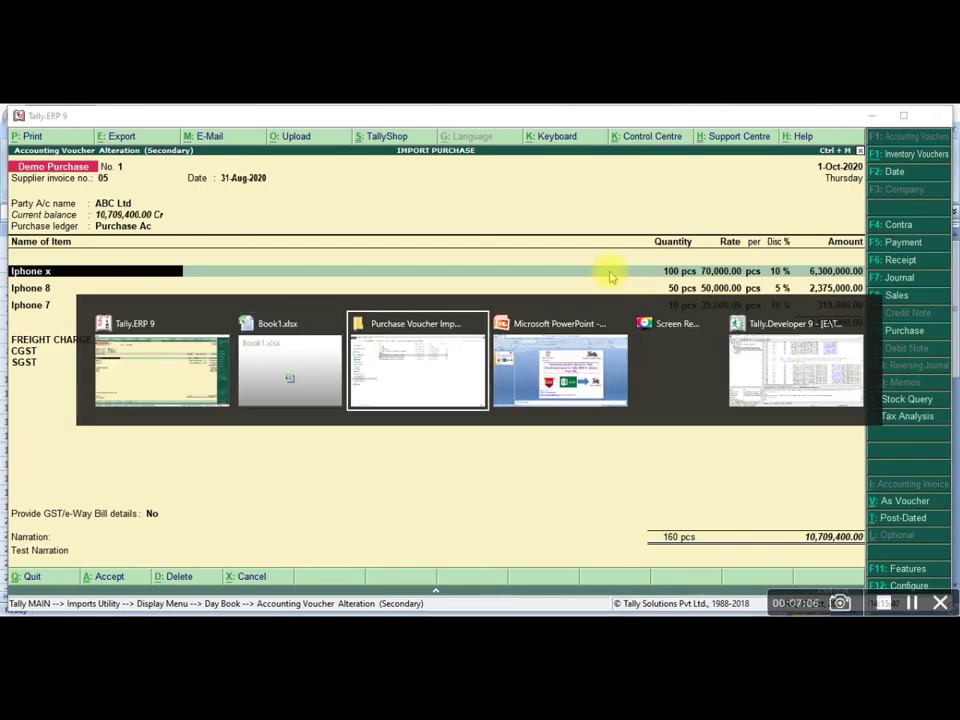
key(alt+Tab)
key(alt+Tab)
key(alt+Tab)
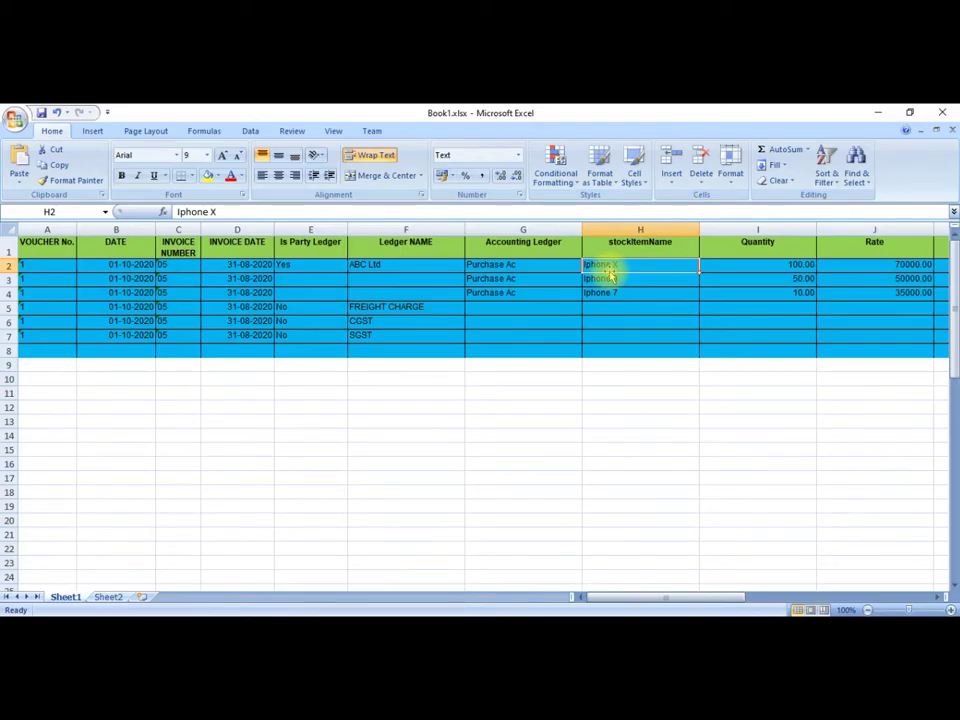
- Compare the quantity and rate of Iphone X in Book1.xlsx with the first item line of the Tally.ERP 9 voucher
key(Right)
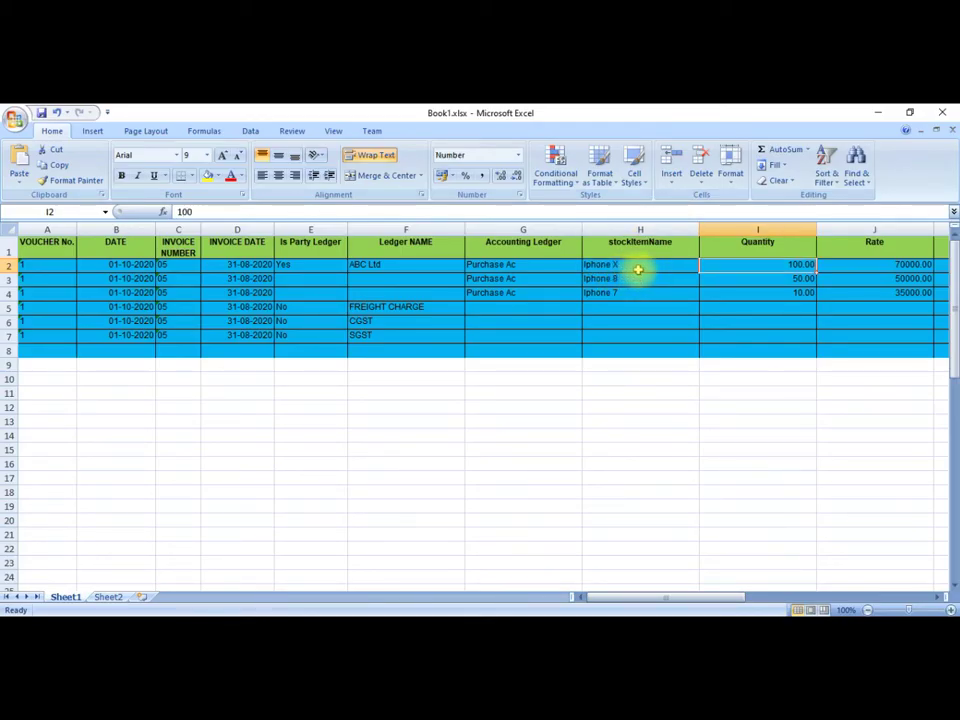
key(alt+Tab)
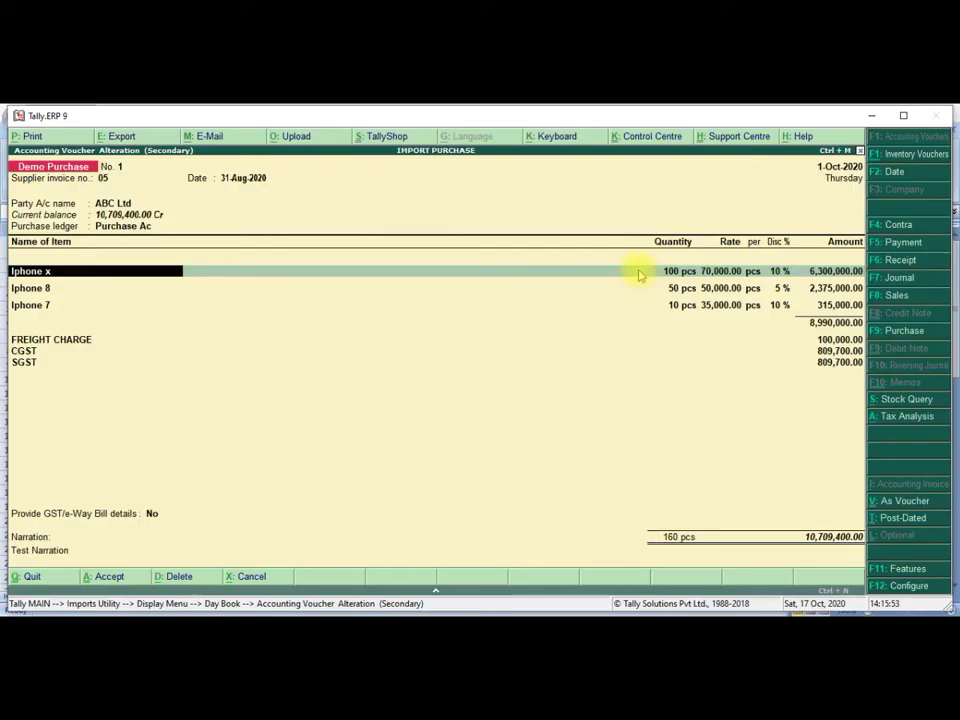
key(Return)
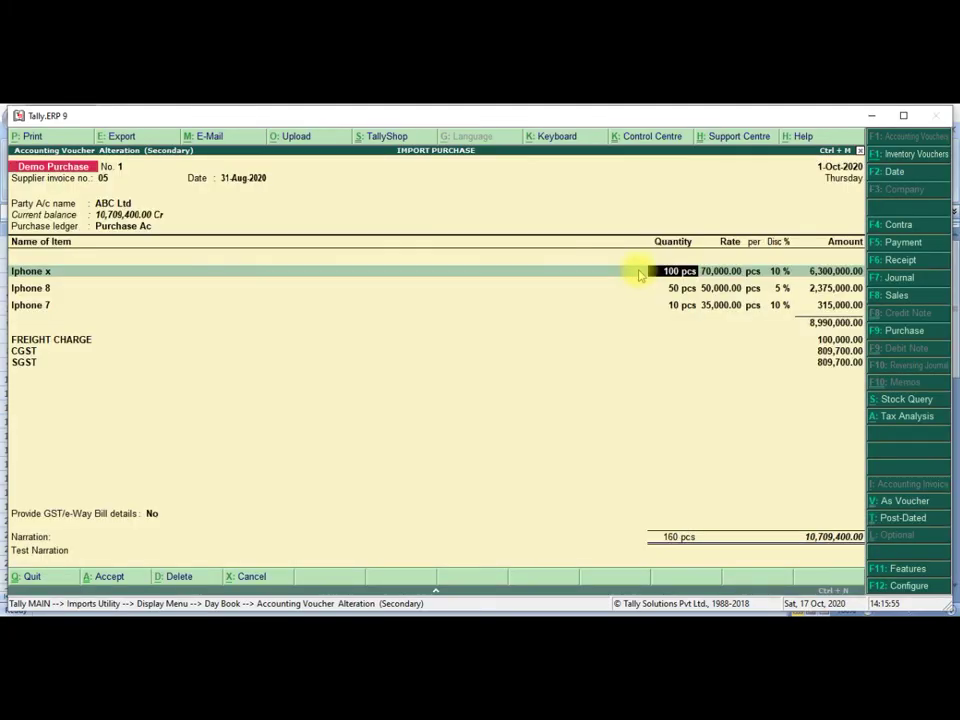
key(alt+Tab)
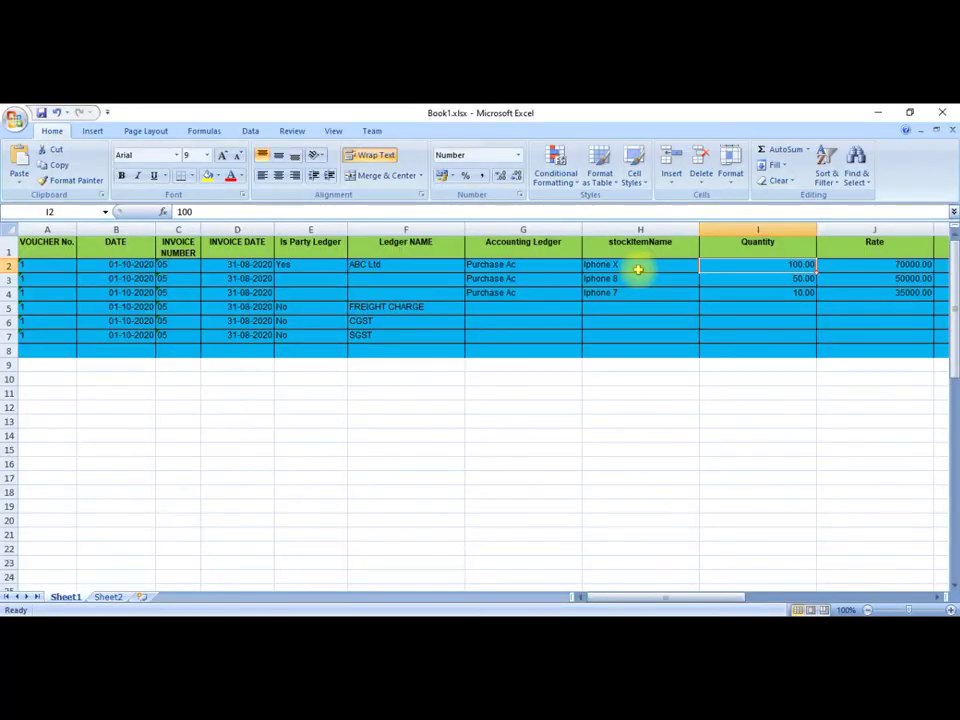
key(Right)
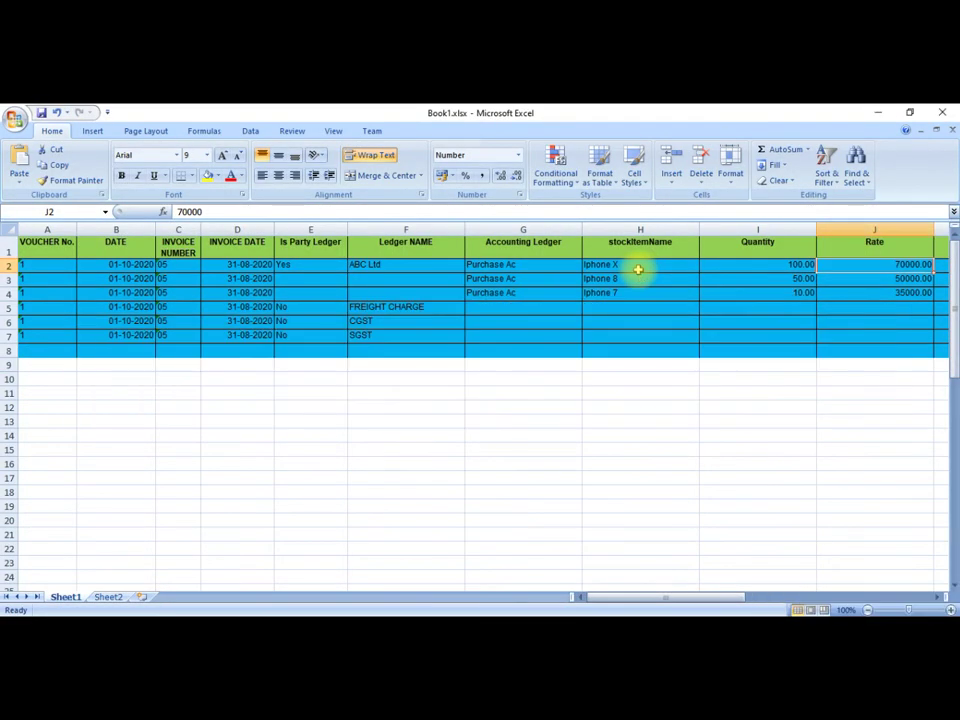
key(alt+Tab)
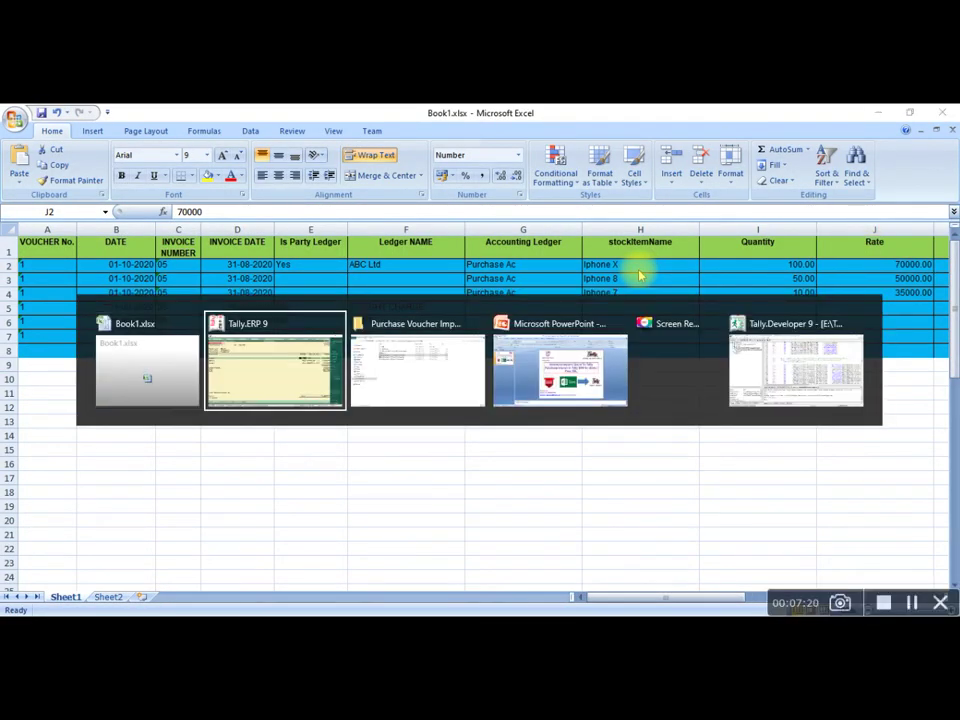
key(Return)
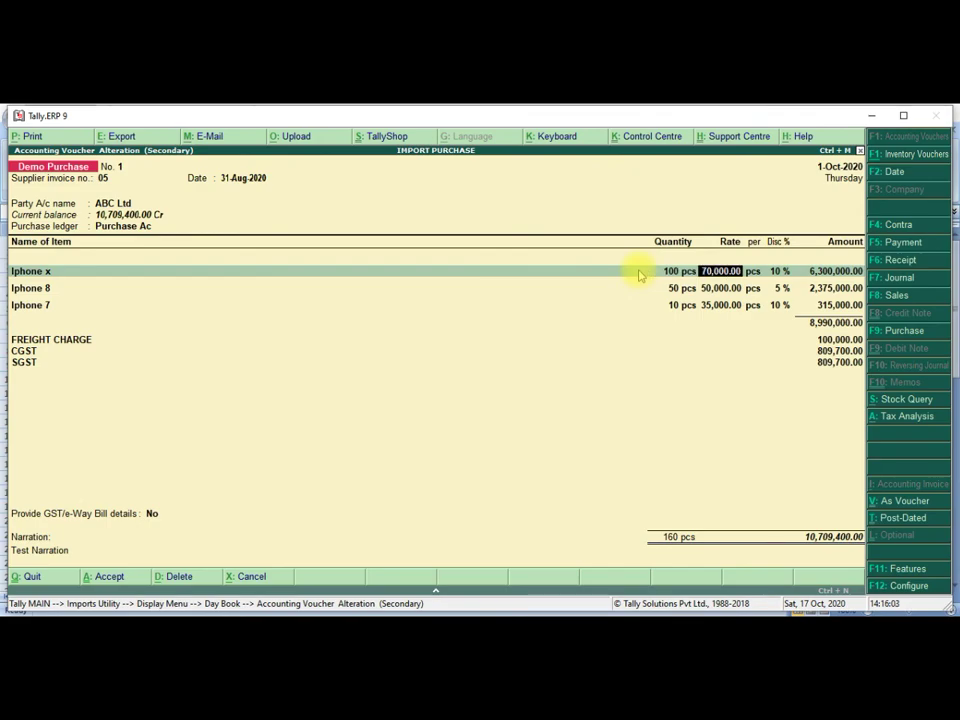
- Compare the discount percentage on the voucher's Iphone x line in Tally.ERP 9 with the Discount column in Book1.xlsx
key(alt+Tab)
key(alt+Tab)
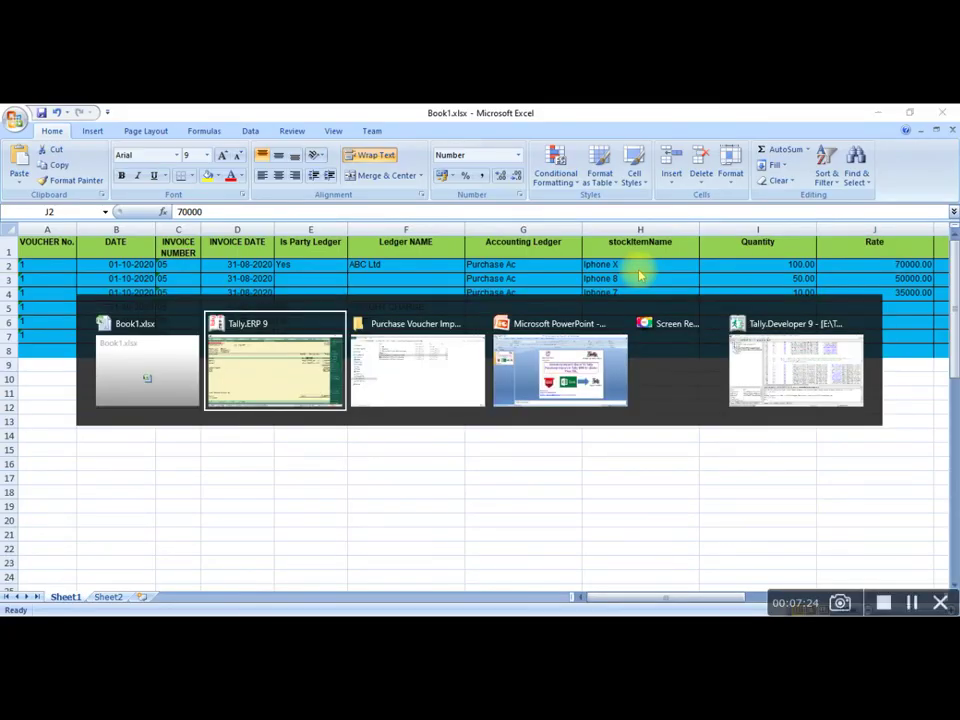
key(Return)
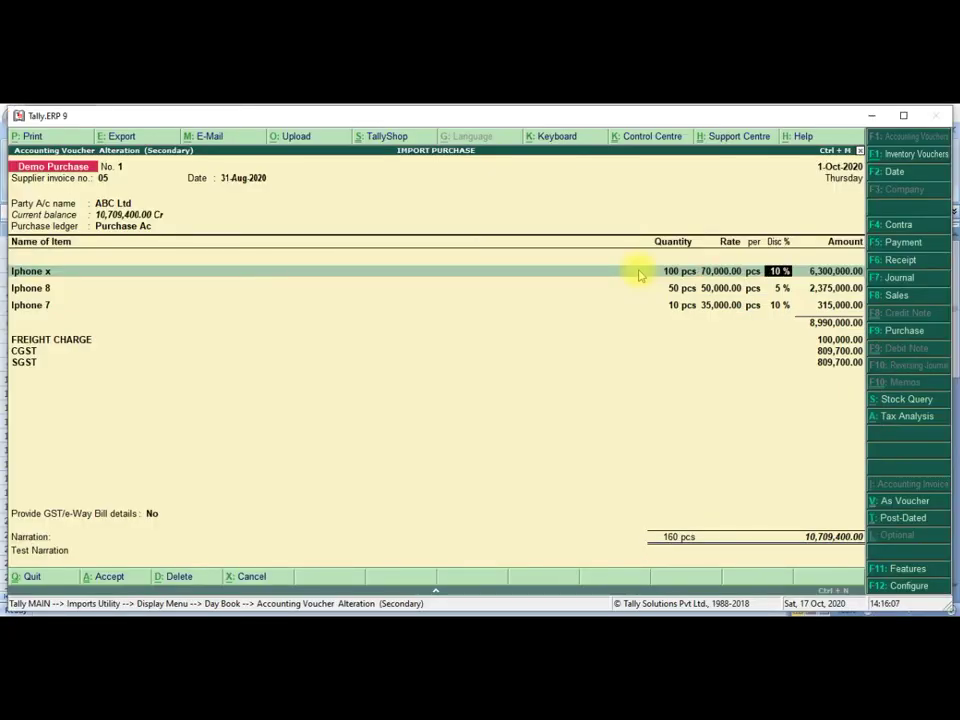
key(alt+Tab)
key(alt+Tab)
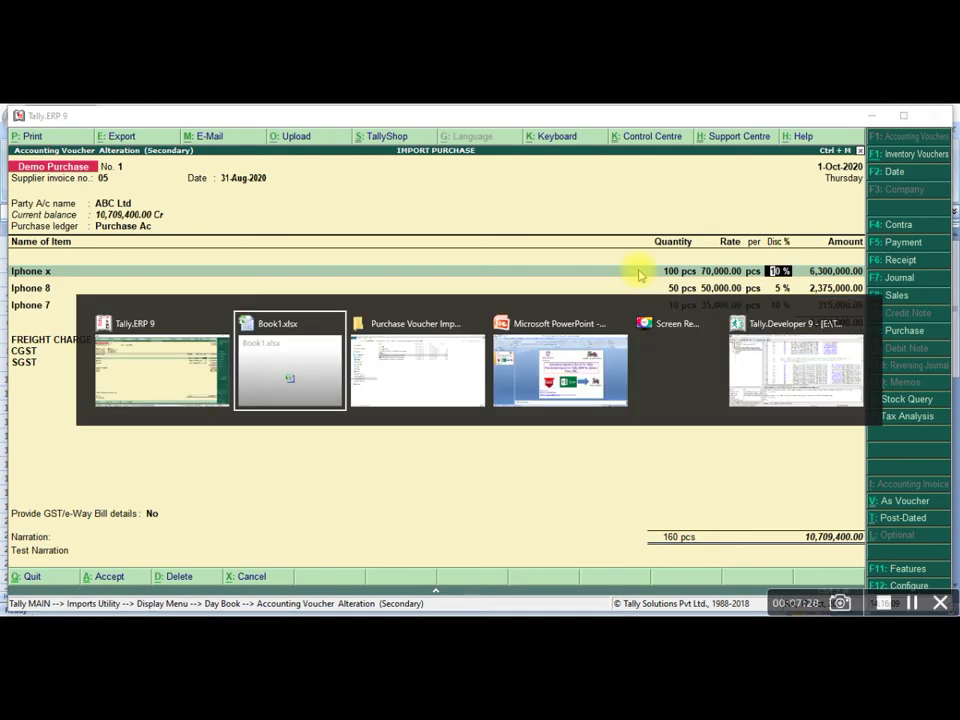
key(alt+Tab)
key(alt+Tab)
key(alt+Tab)
key(alt+Tab)
key(alt+Tab)
key(Right)
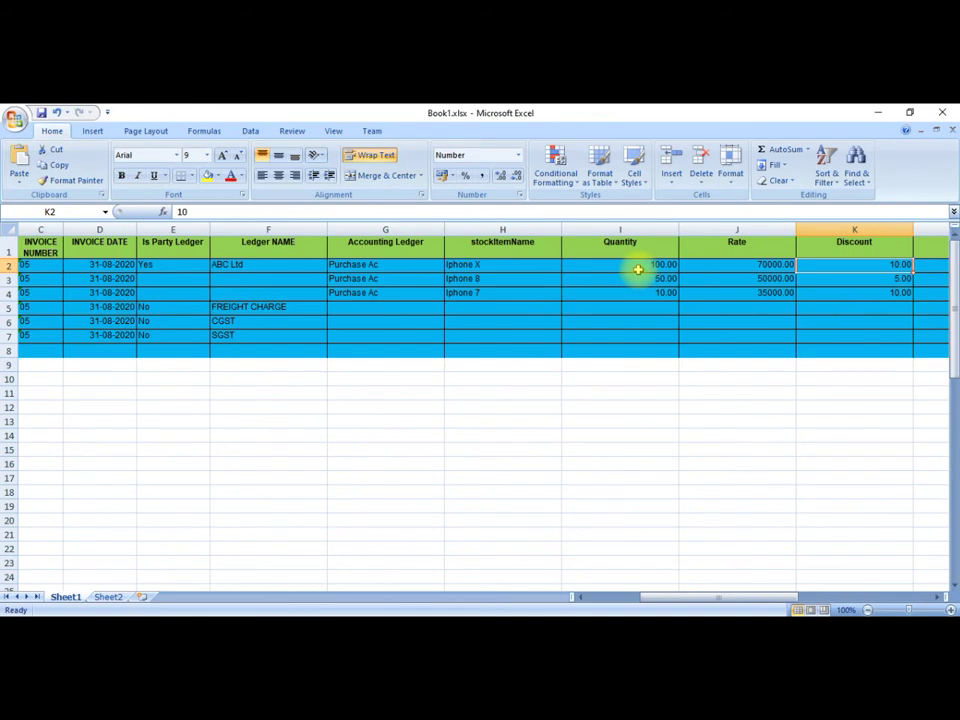
- Compare the Iphone X amount in Book1.xlsx with the amount on the first item line of the Tally.ERP 9 voucher
key(Right)
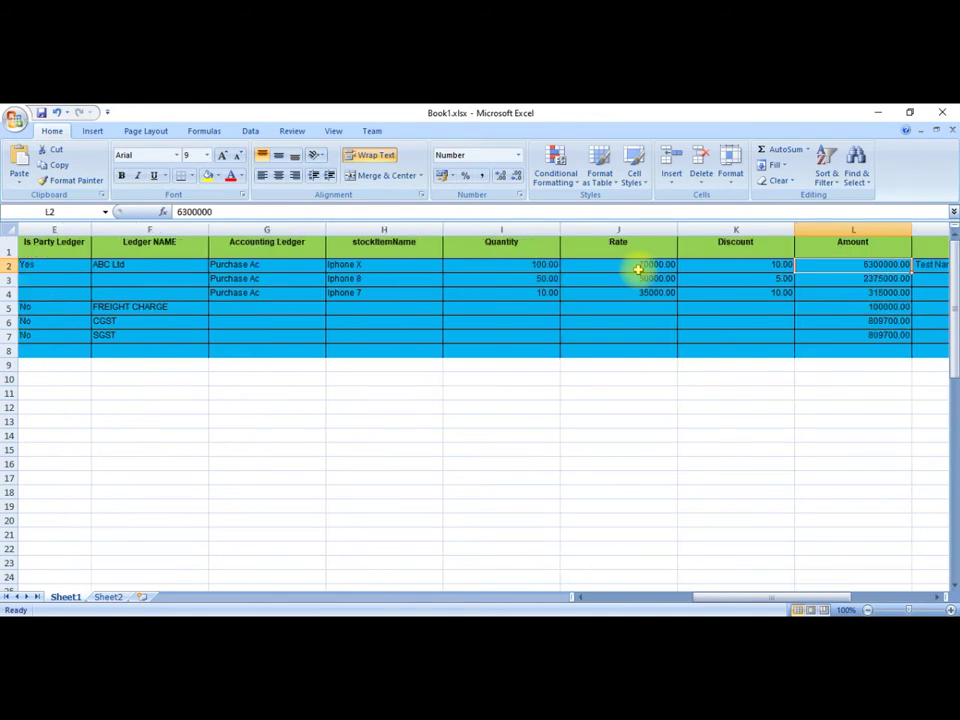
key(alt+Tab)
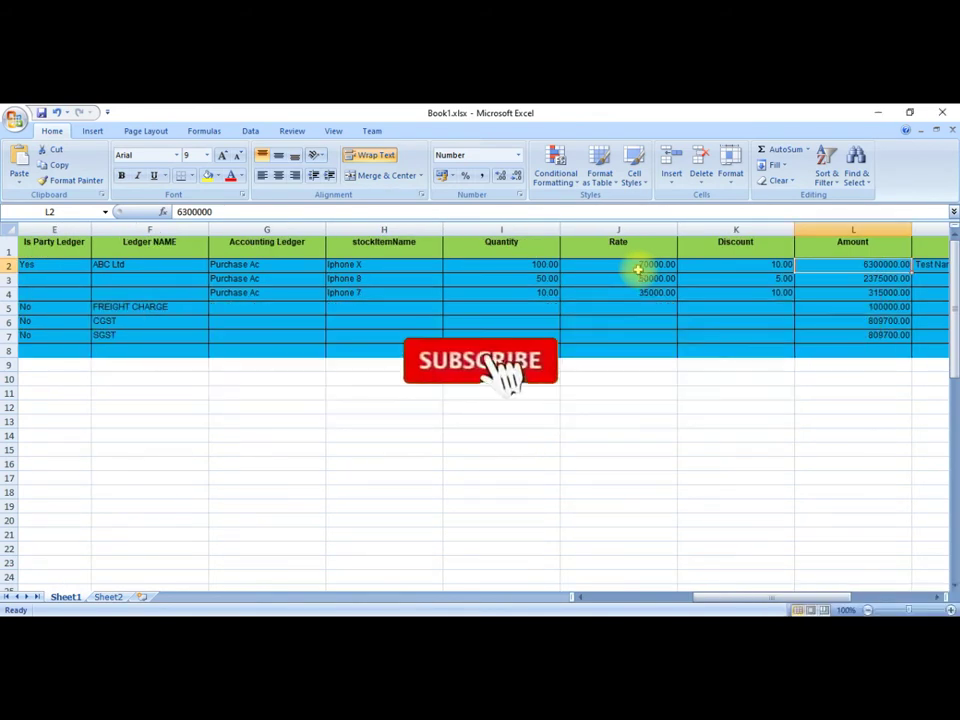
key(alt+Tab)
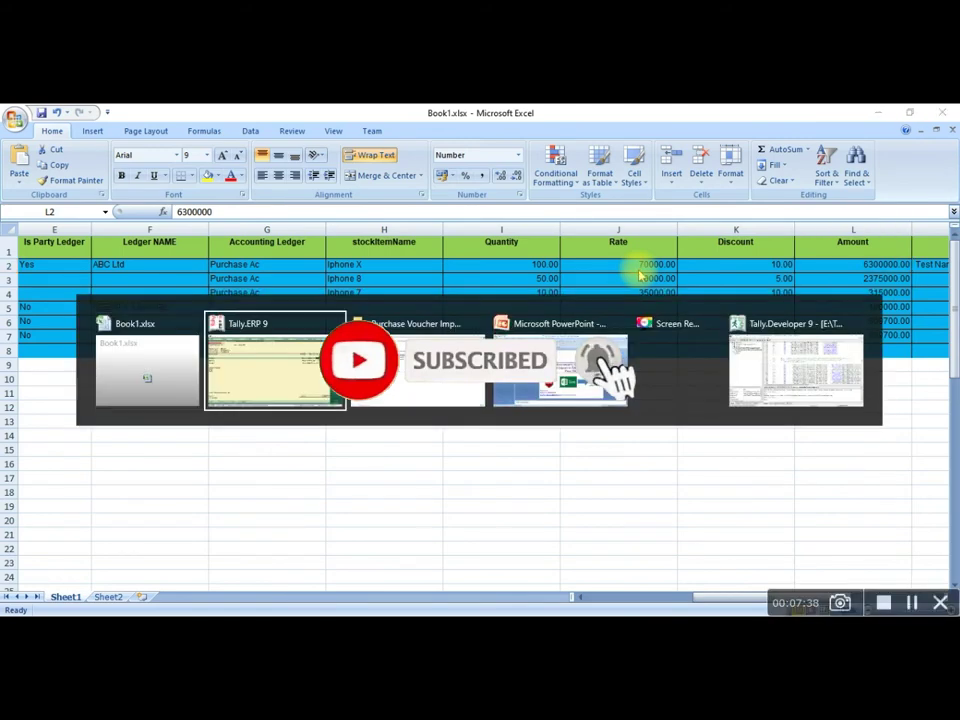
key(Return)
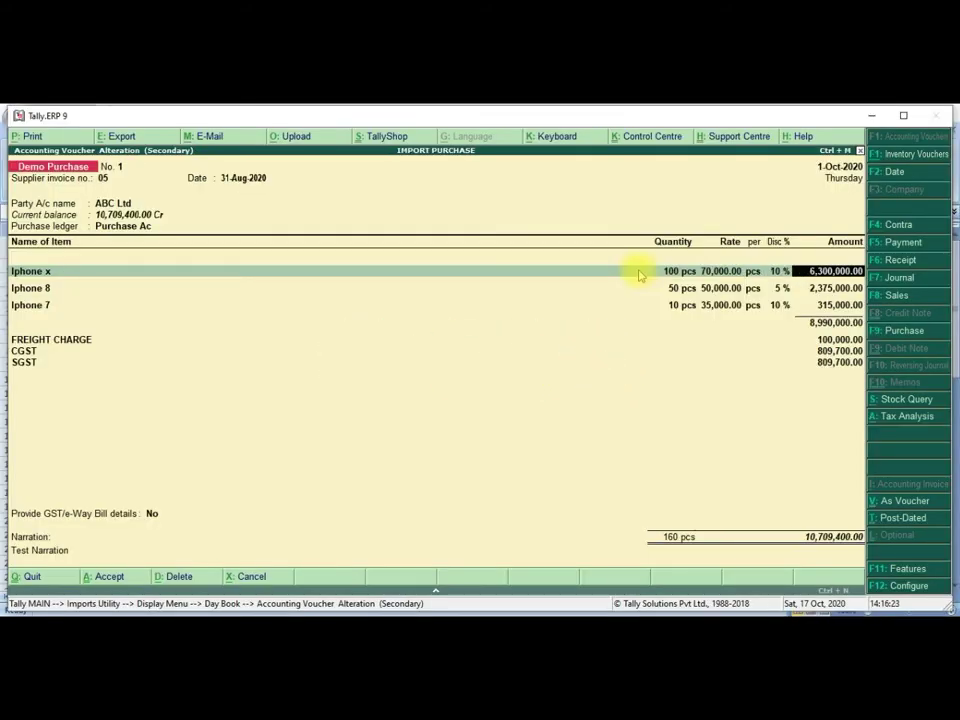
- Switch to Book1.xlsx in Excel and read the Iphone 8 item name, quantity and rate in row 3
key(Return)
key(alt+Tab)
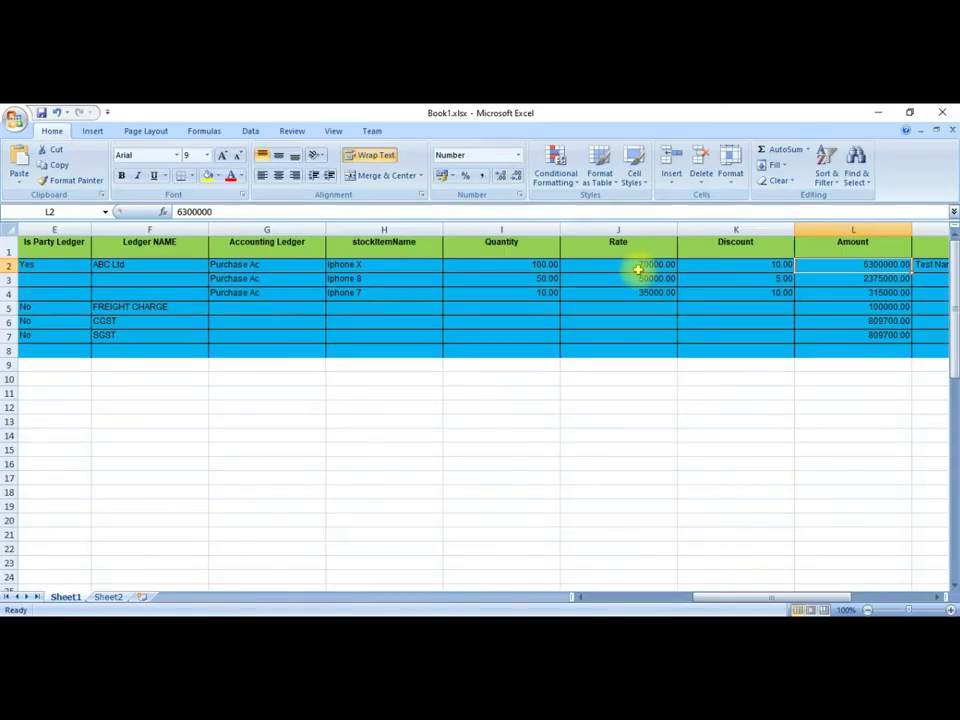
key(Left)
key(Left)
key(Left)
key(Left)
key(Left)
key(Right)
key(Right)
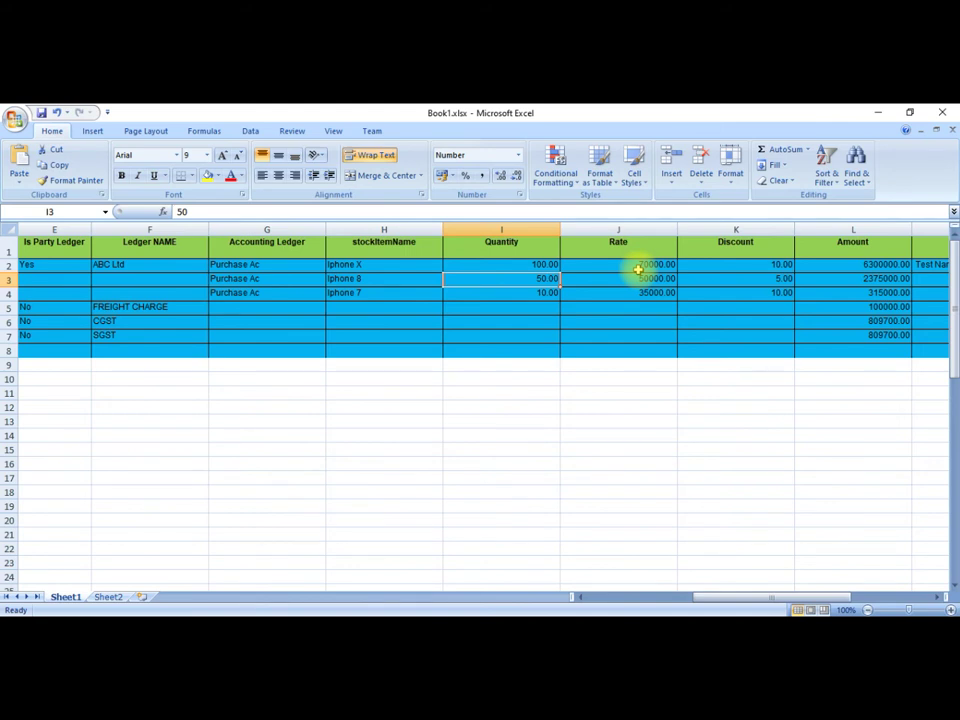
key(Right)
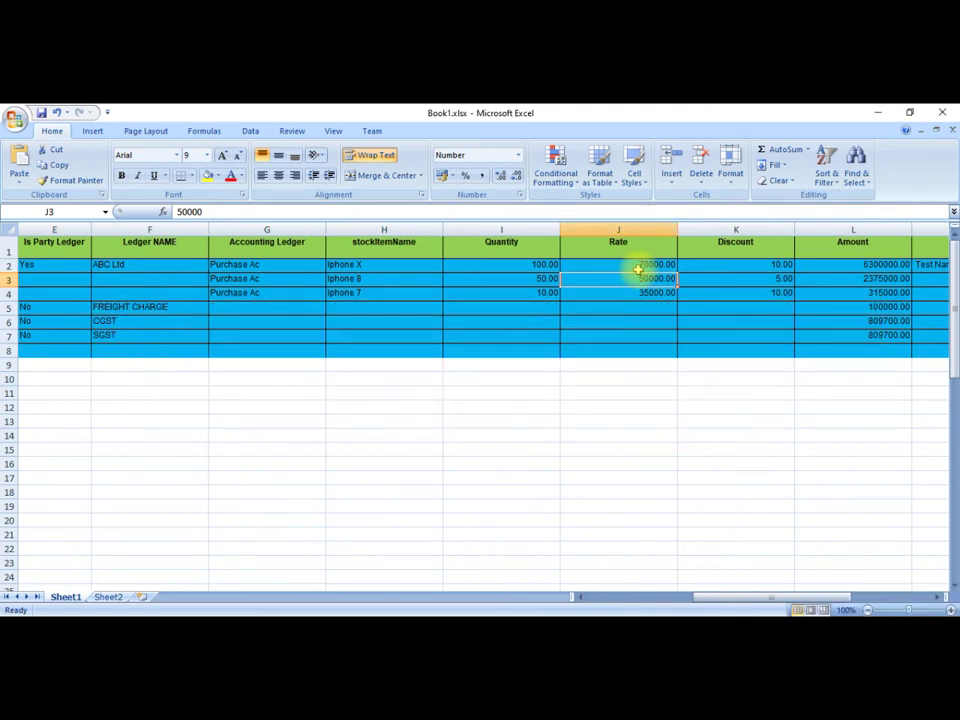
key(Left)
key(Right)
- Check the quantity, rate and discount on the Iphone 8 line of the Tally.ERP 9 voucher
key(alt+Tab)
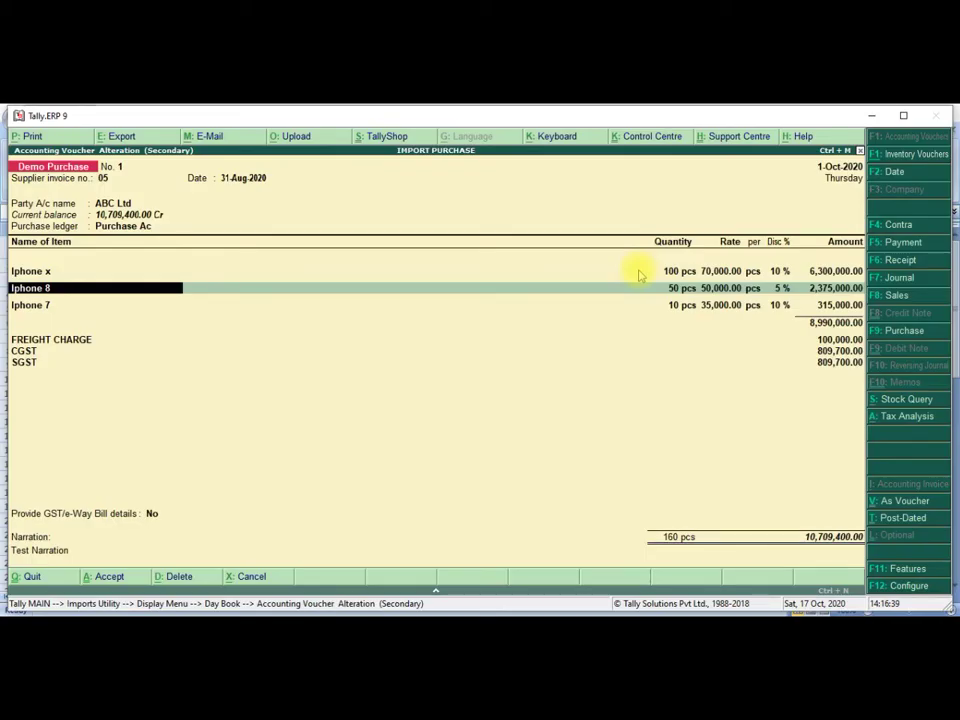
key(Return)
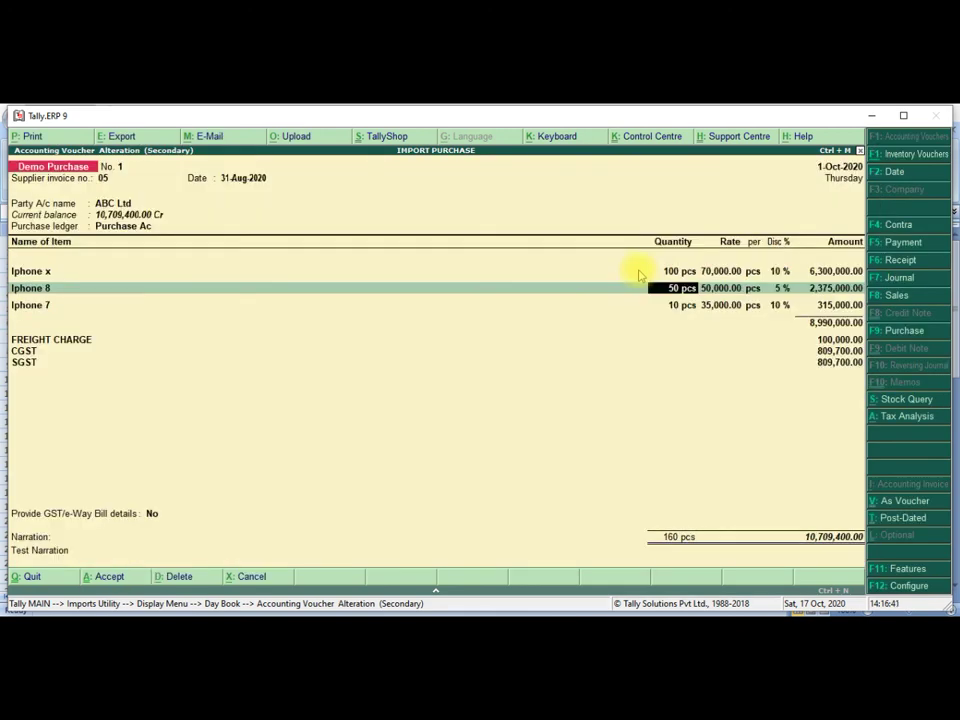
key(Return)
key(Return)
key(Return)
- Compare the Iphone 8 discount and amount in Book1.xlsx with the second item line of the Tally.ERP 9 voucher
key(alt+Tab)
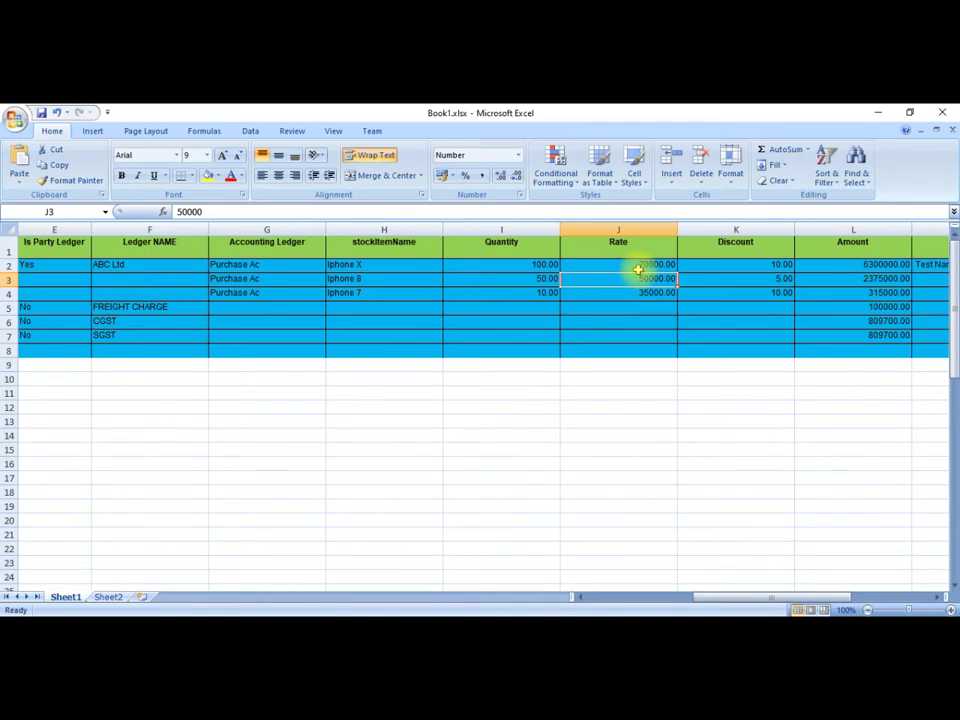
key(Right)
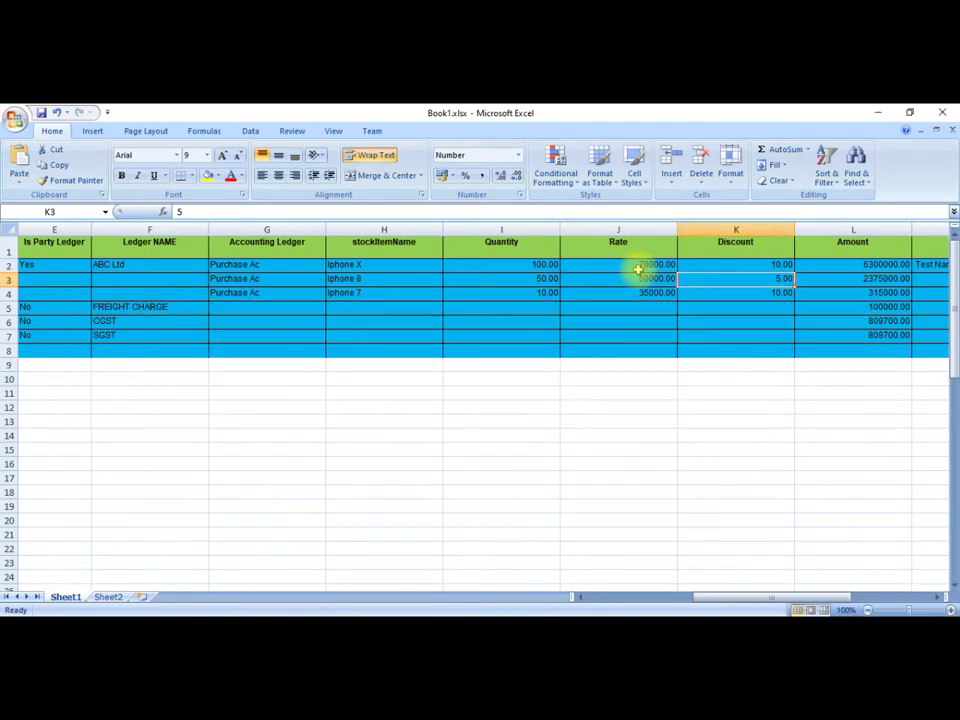
key(Right)
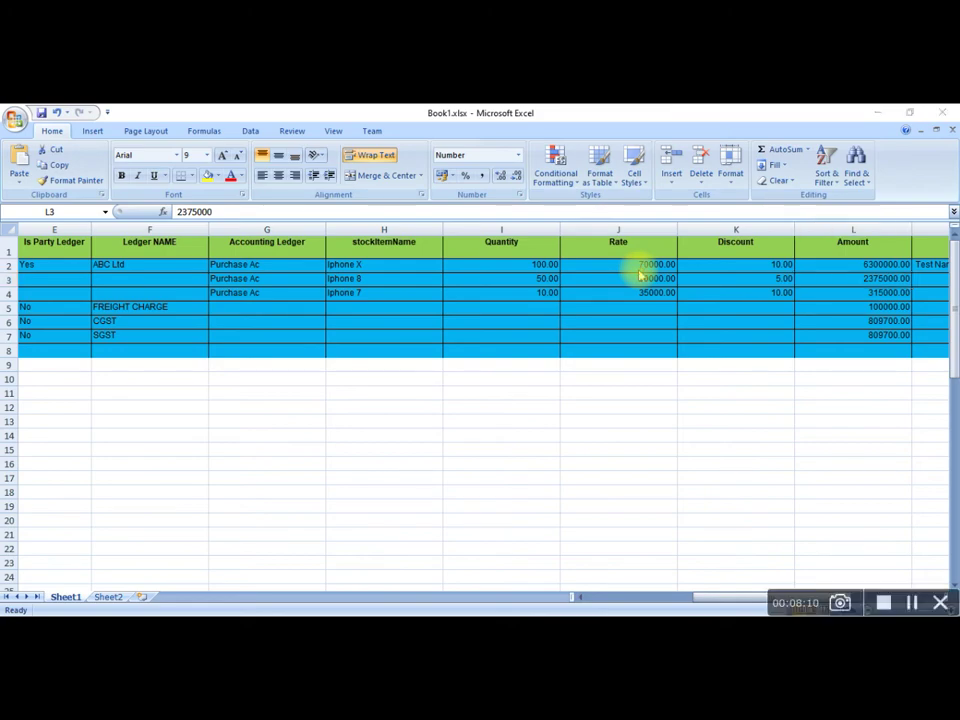
key(alt+Tab)
key(Return)
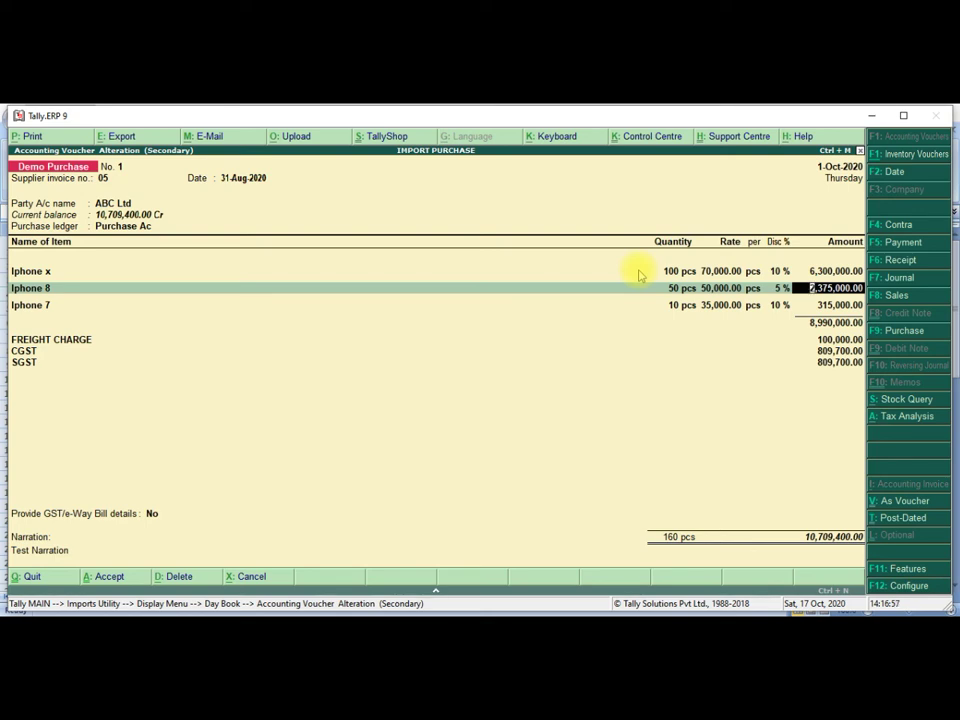
- Check the Iphone 7 item name, quantity and rate on the third item line of the voucher
key(Return)
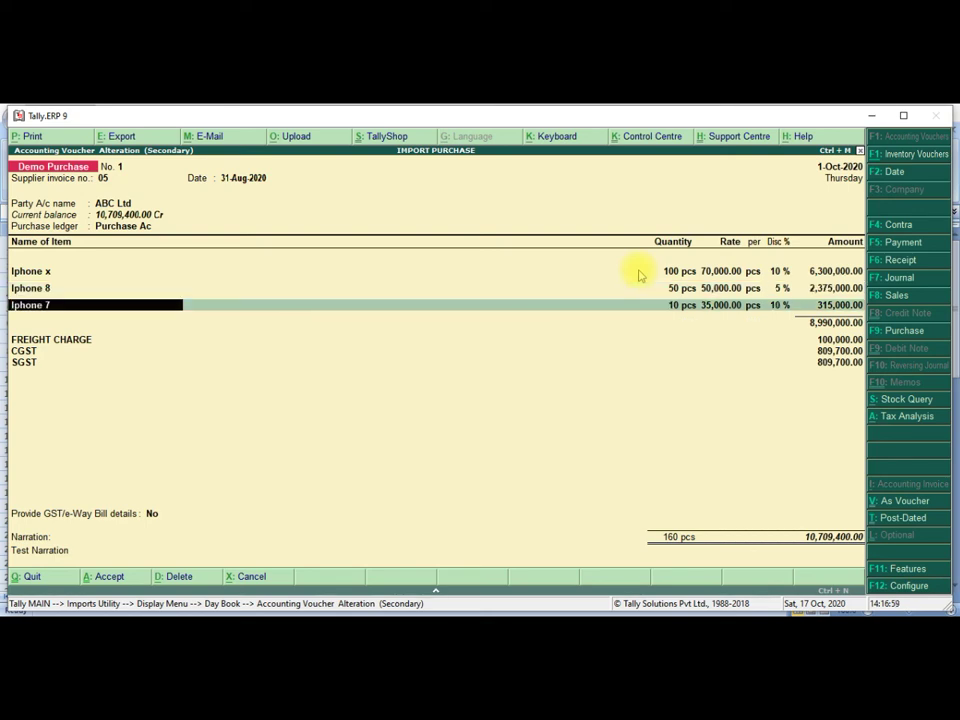
key(Return)
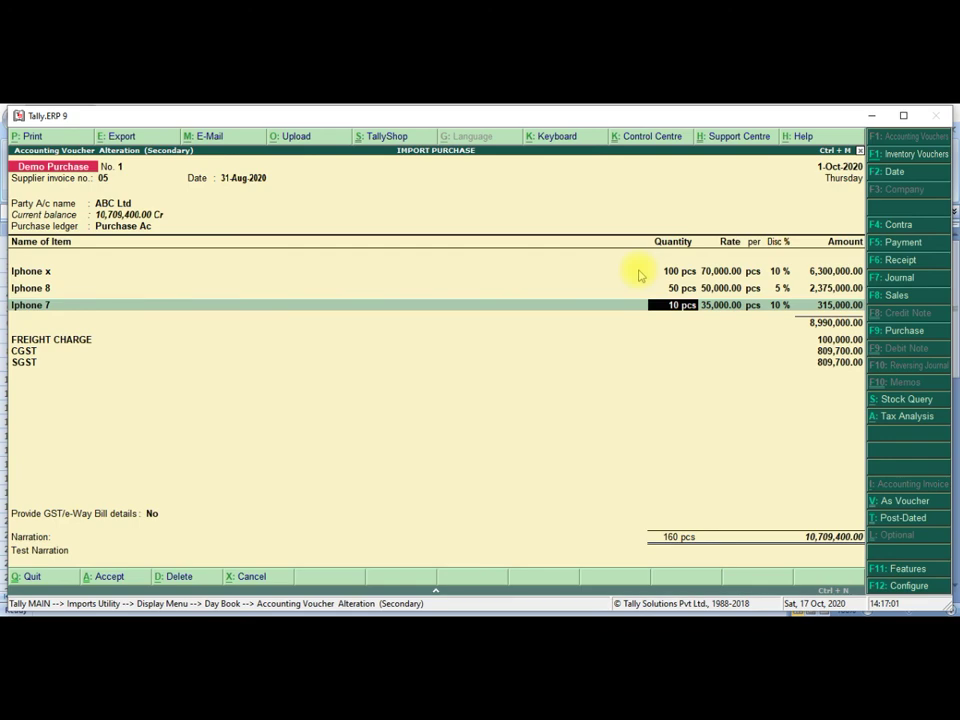
key(Return)
- Switch to Book1.xlsx in Excel and read the Iphone 7 quantity, rate and discount in row 4
key(alt+Tab)
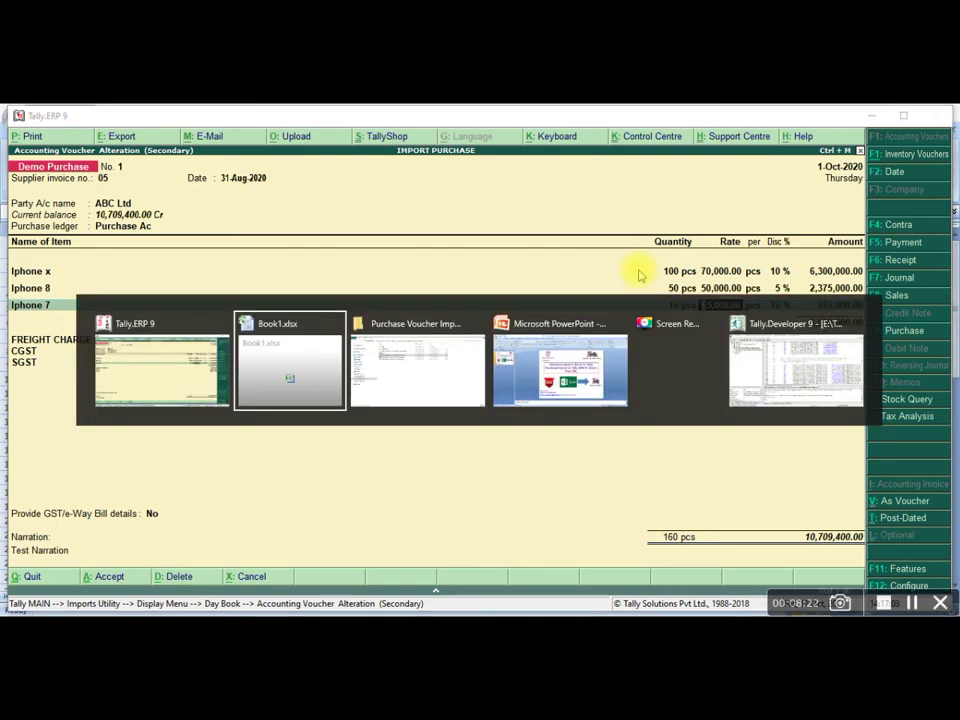
key(Down)
key(Left)
key(Left)
key(Left)
key(Left)
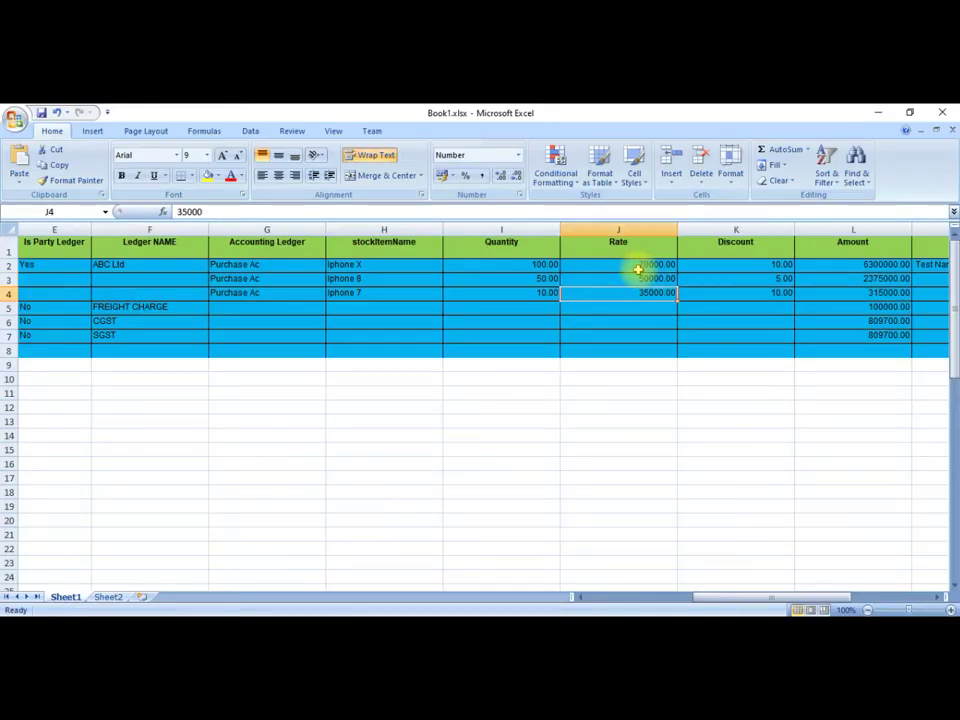
key(Right)
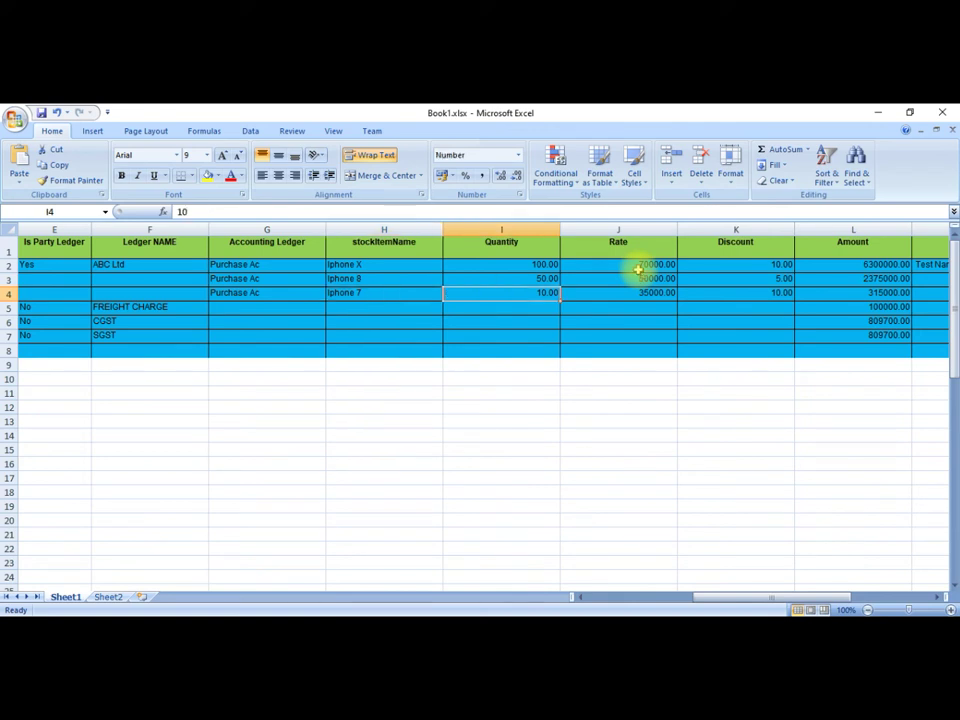
key(Right)
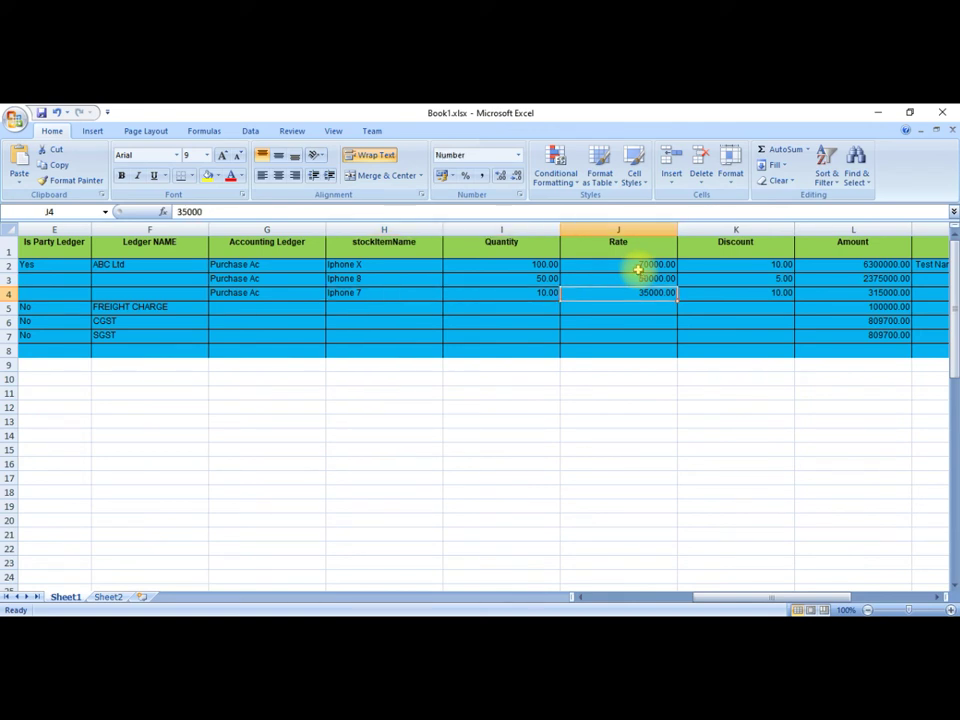
key(Right)
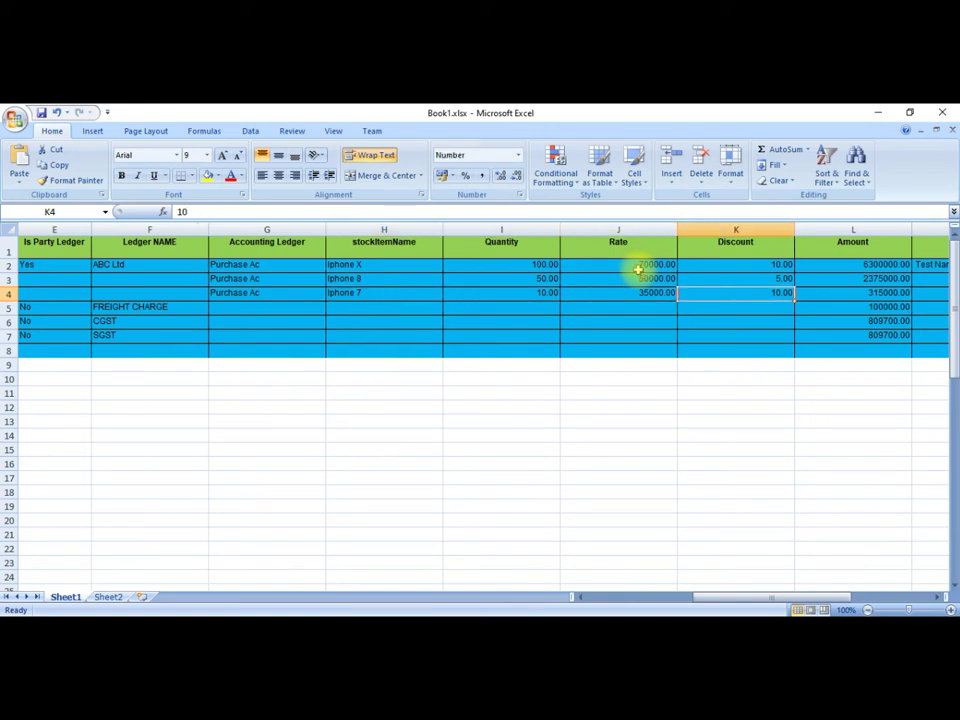
- Check the rate, discount and amount on the Iphone 7 line of the Tally.ERP 9 voucher
key(alt+Tab)
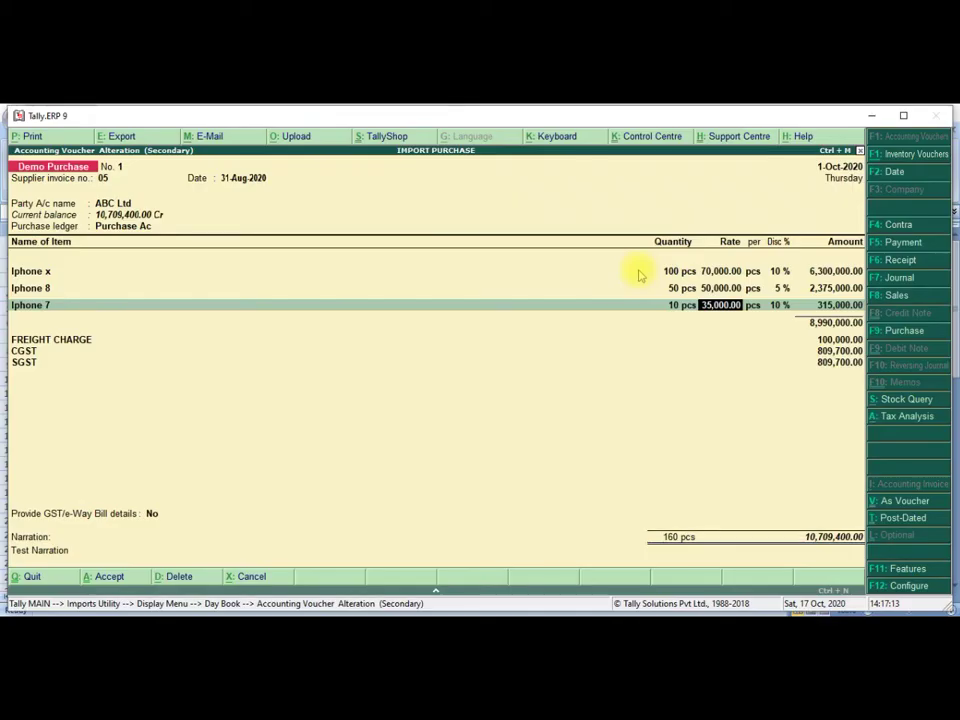
key(Return)
key(Return)
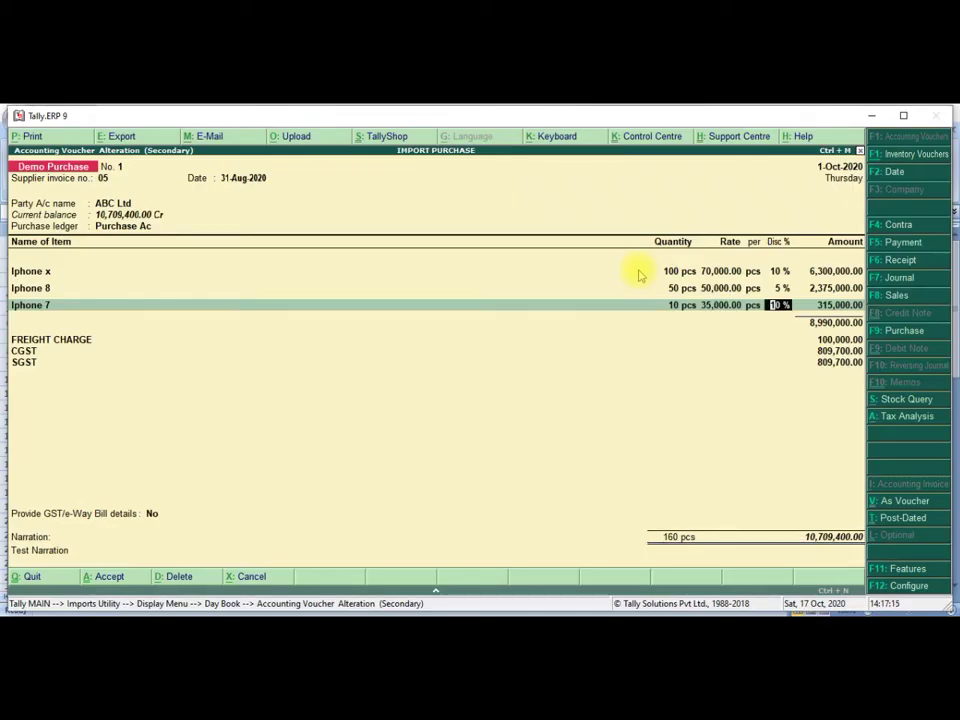
key(Return)
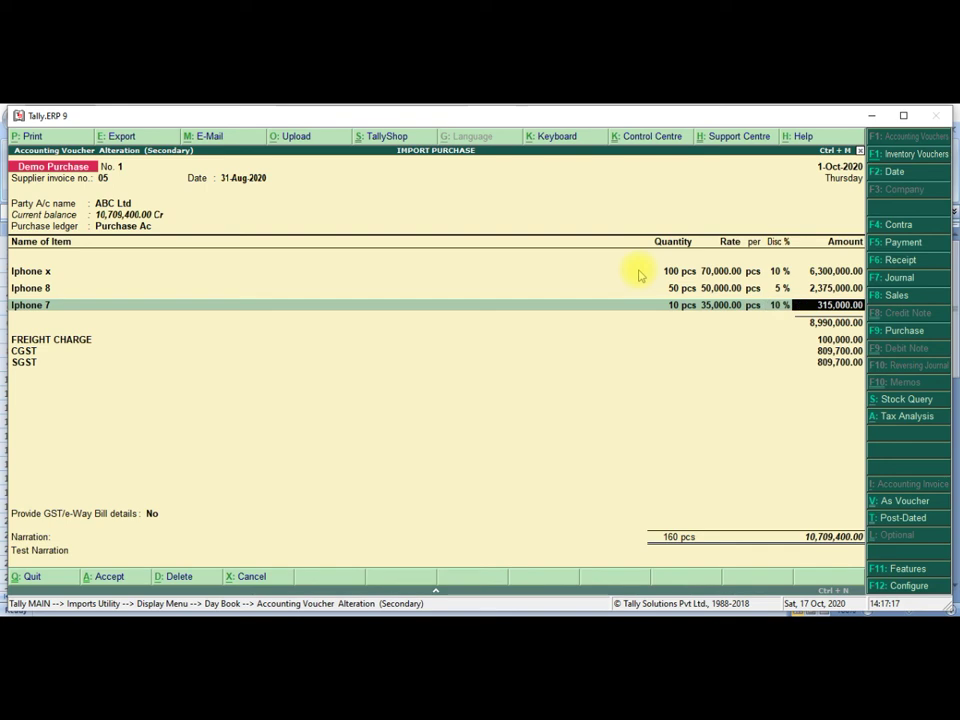
key(Return)
key(Return)
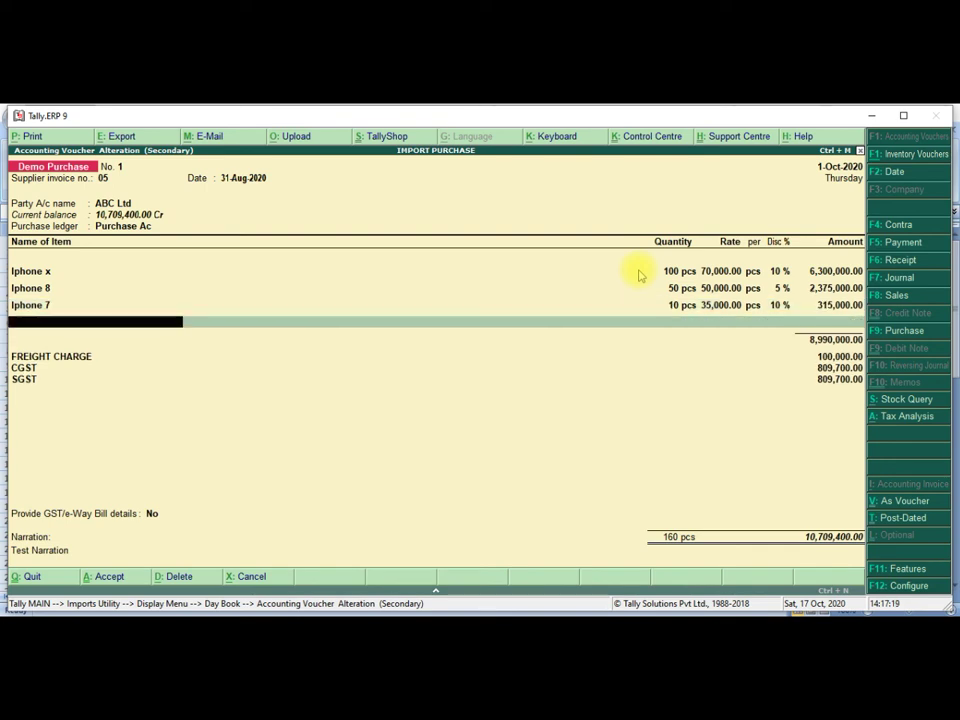
- Locate the FREIGHT CHARGE ledger in the Ledger NAME column of Book1.xlsx in Excel
key(alt+Tab)
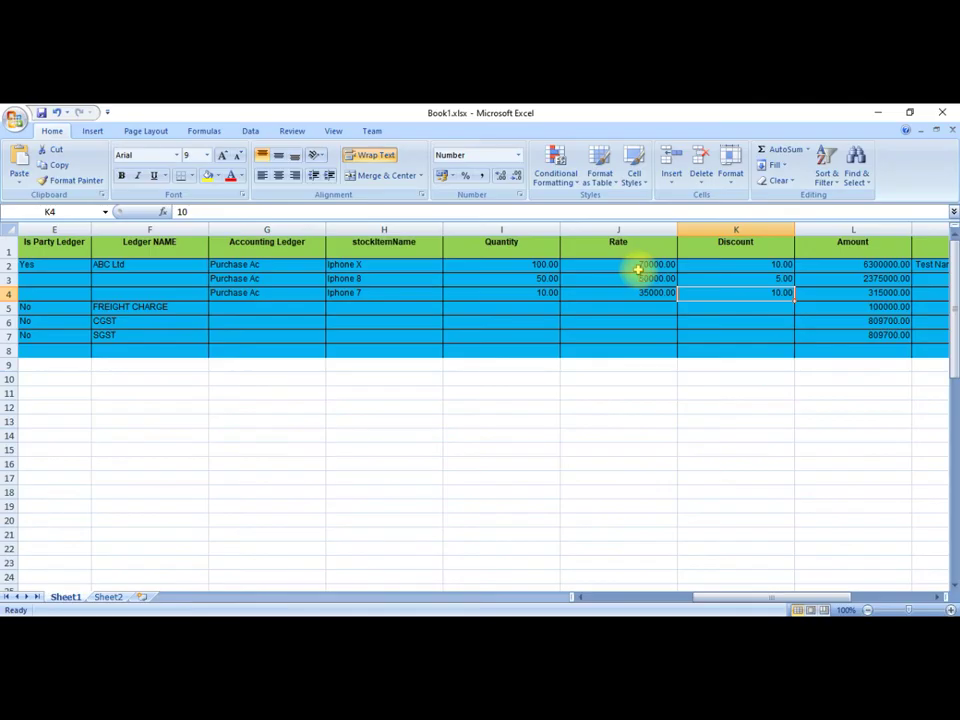
key(Down)
key(Down)
key(Left)
key(Left)
key(Left)
key(Left)
key(Left)
key(Left)
key(Left)
key(Left)
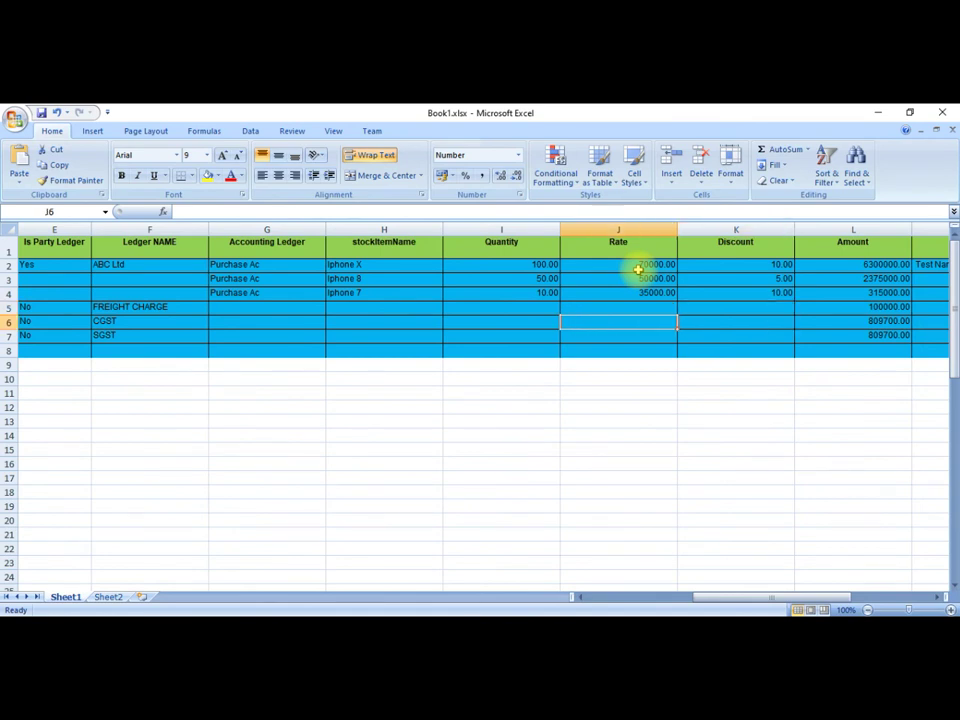
key(Left)
key(Up)
key(Right)
key(Right)
key(Right)
key(Right)
key(Right)
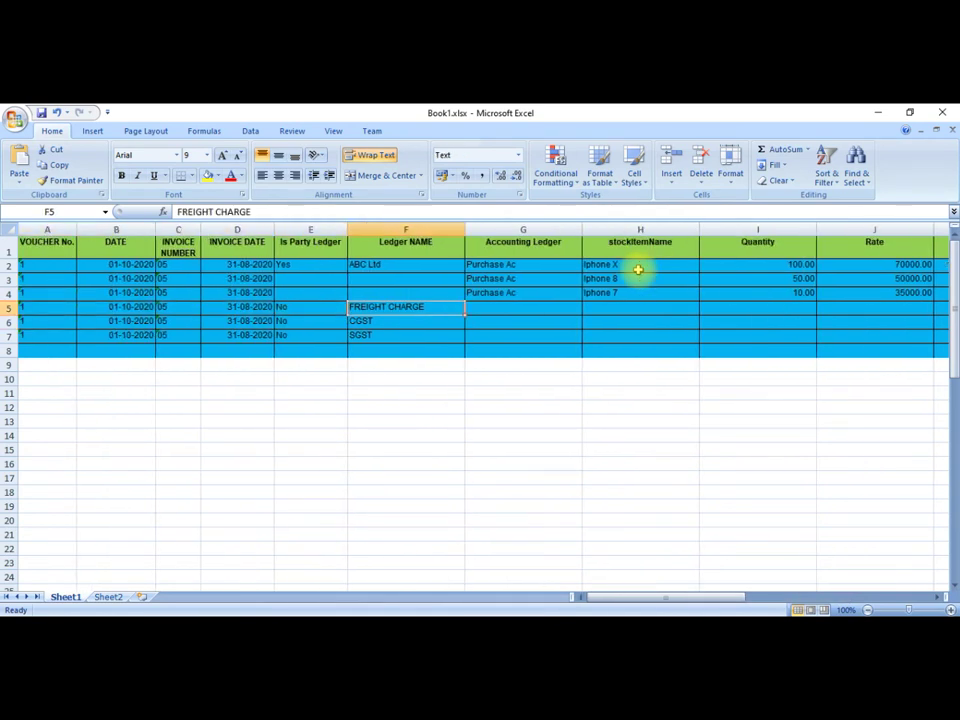
- Compare the FREIGHT CHARGE amount in row 5 of Book1.xlsx with the freight line of the Tally.ERP 9 voucher
key(Right)
key(Right)
key(Right)
key(Right)
key(Right)
key(Right)
key(Right)
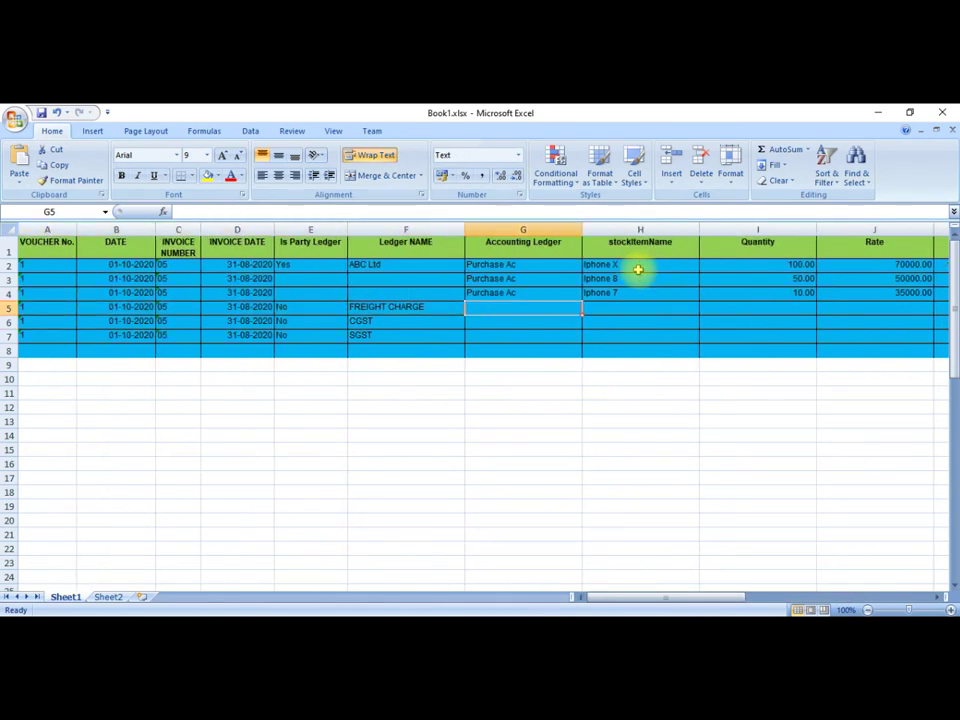
key(Left)
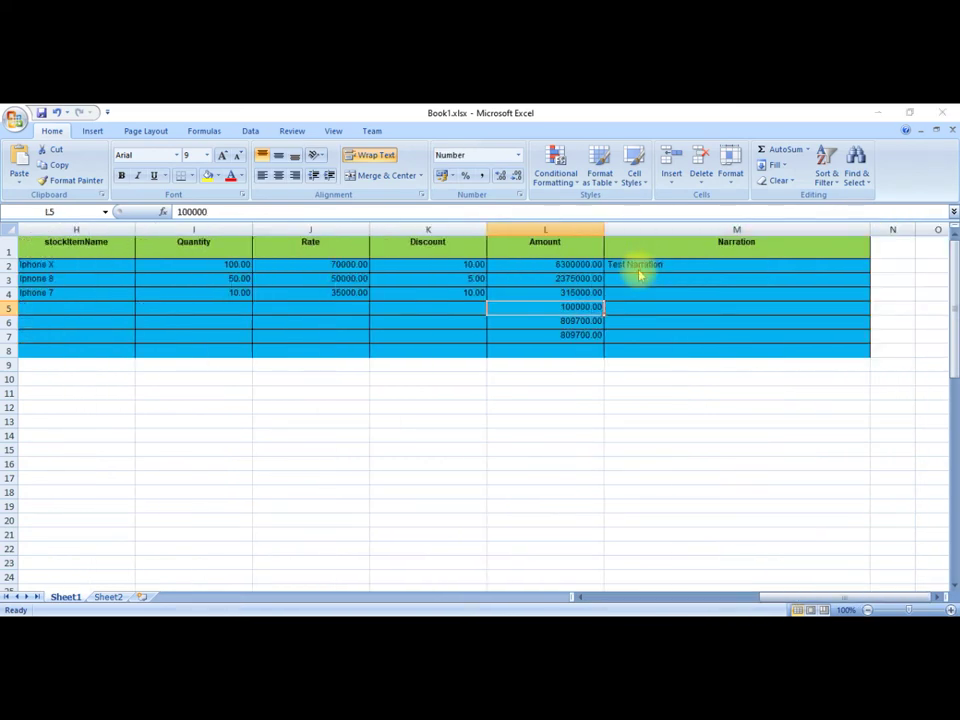
key(alt+Tab)
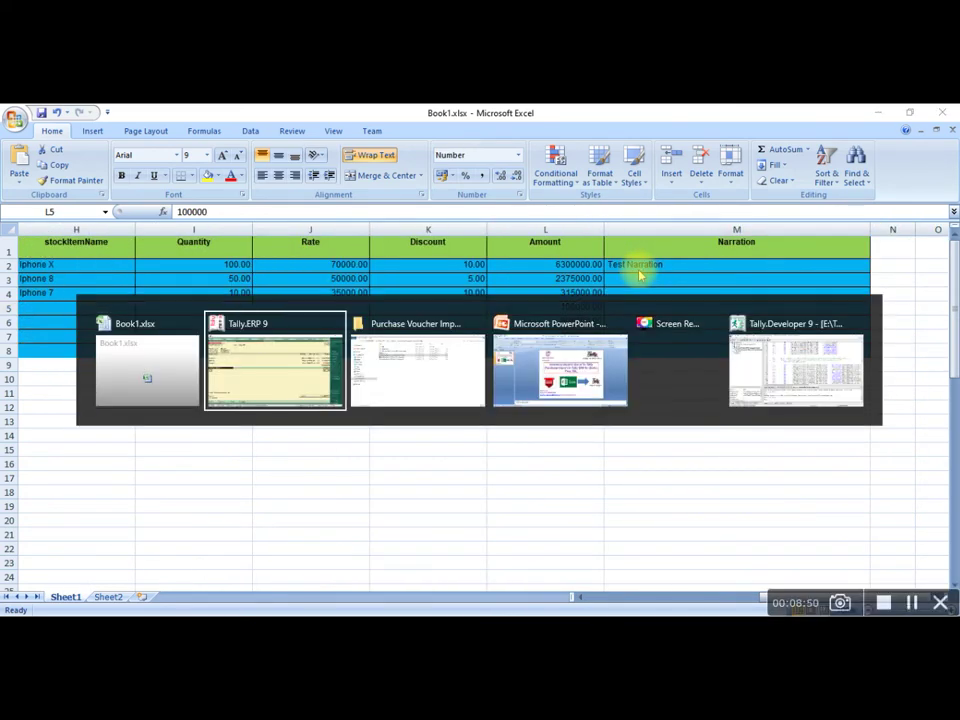
key(Return)
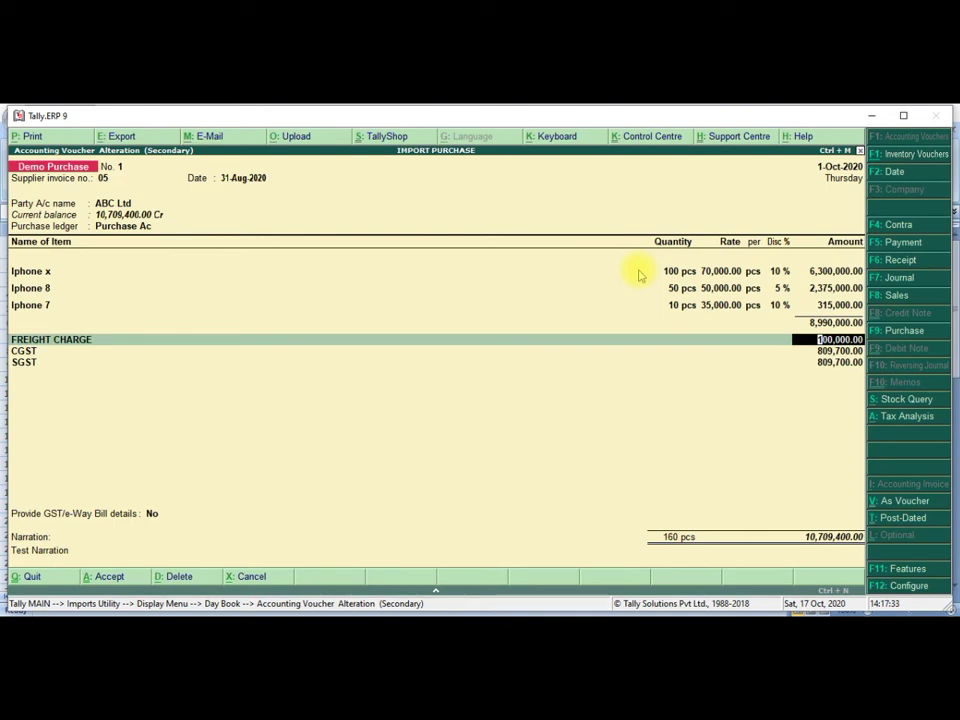
- Compare the CGST ledger and amount on the Tally.ERP 9 voucher with row 6 of Book1.xlsx in Excel
key(Return)
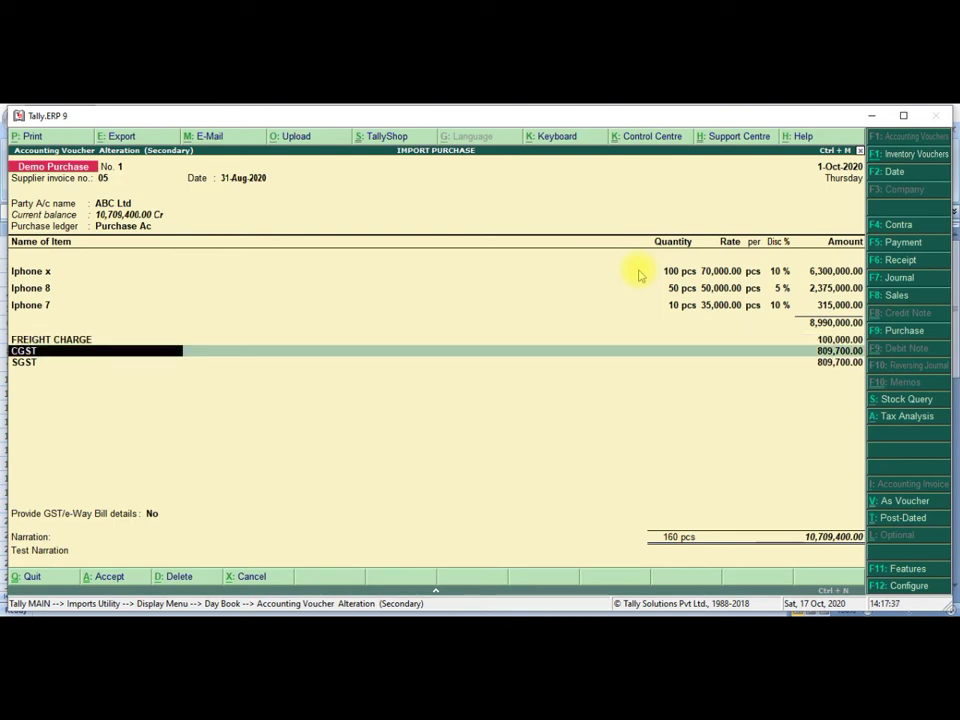
key(Return)
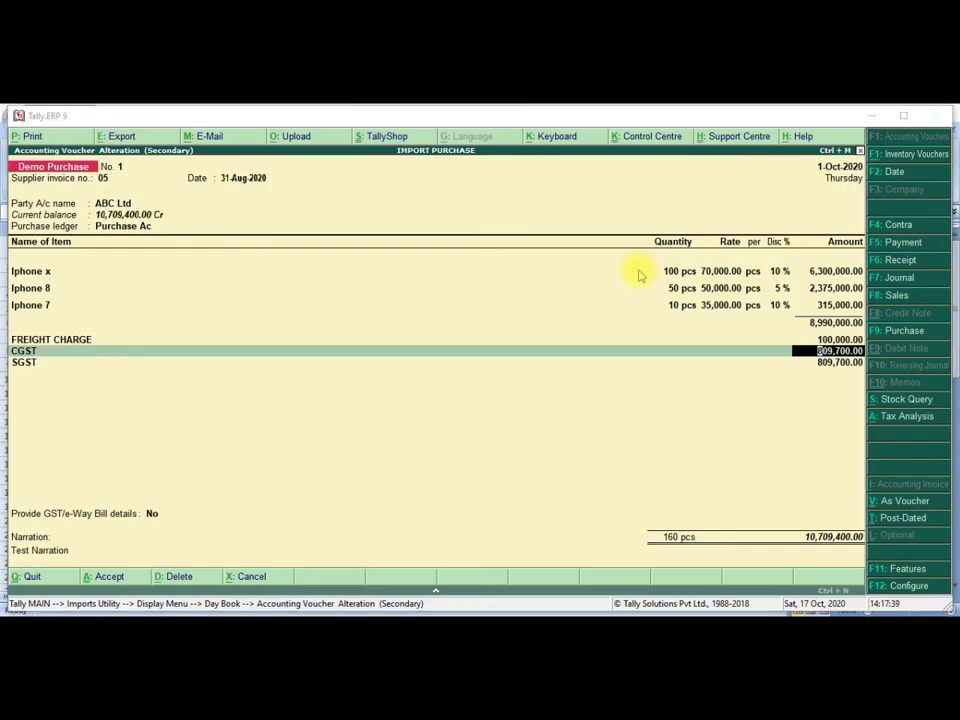
key(alt+Tab)
key(Down)
key(Left)
key(Left)
key(Left)
key(Left)
key(Left)
key(Left)
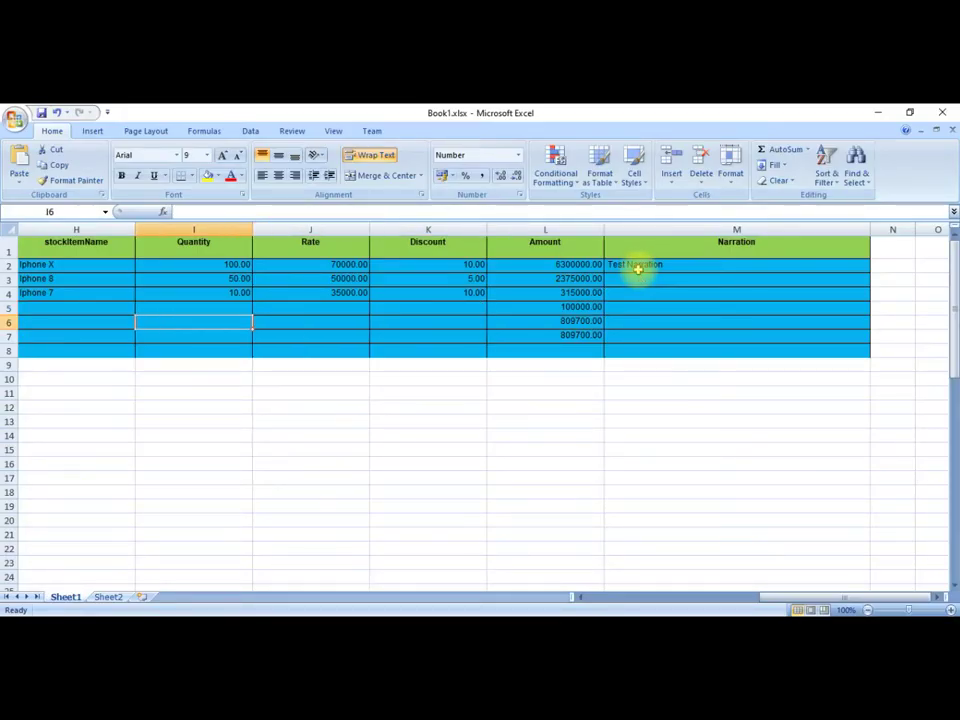
key(Right)
key(Right)
key(Right)
key(Right)
key(Right)
key(Right)
key(Right)
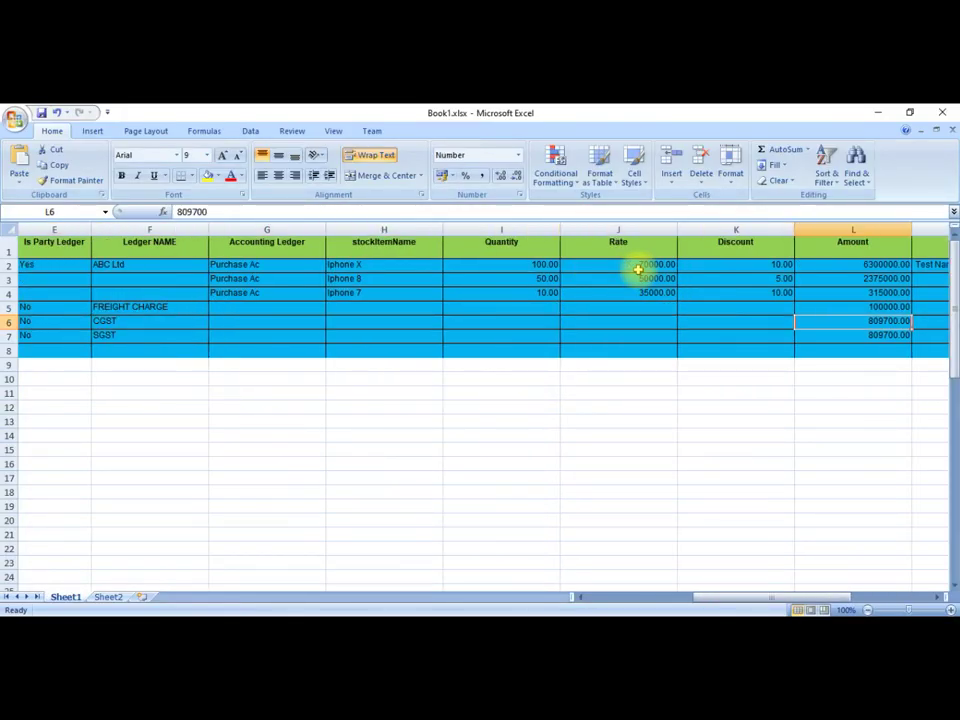
key(Left)
- Read the SGST ledger name and amount in row 7 of Book1.xlsx
key(Down)
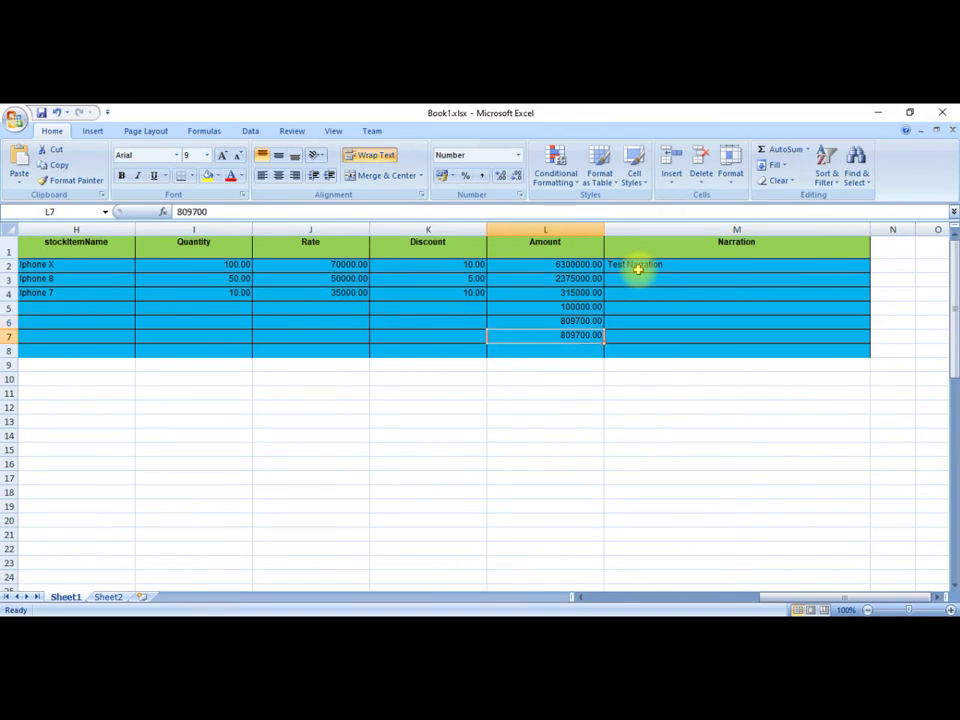
key(Left)
key(Left)
key(Left)
key(Left)
key(Left)
key(Left)
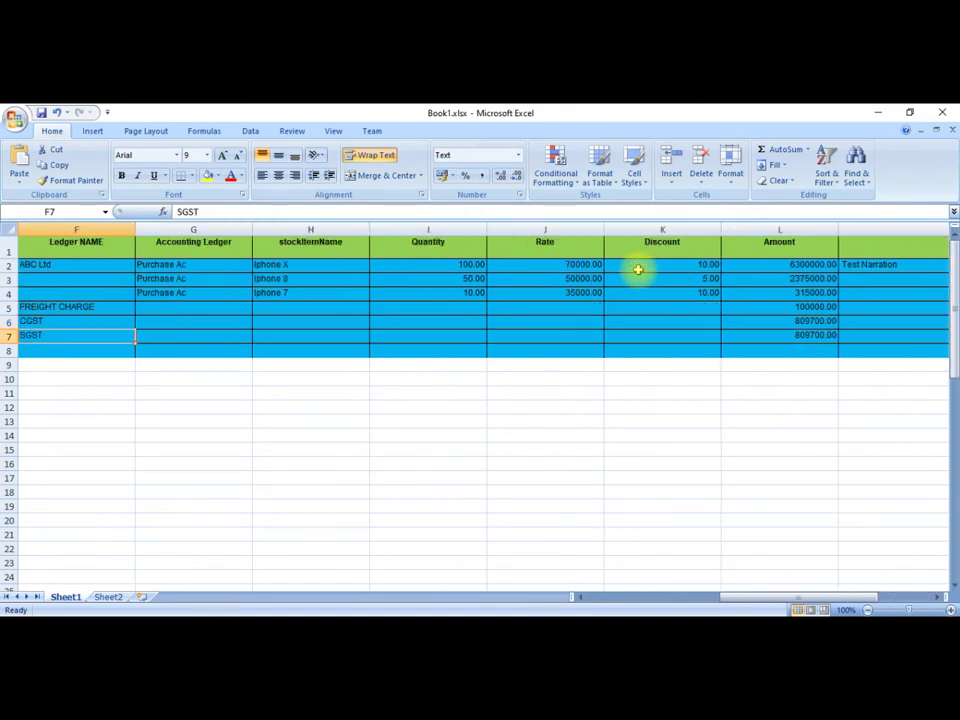
key(Right)
key(Right)
key(Right)
key(Right)
key(Right)
key(Right)
key(Right)
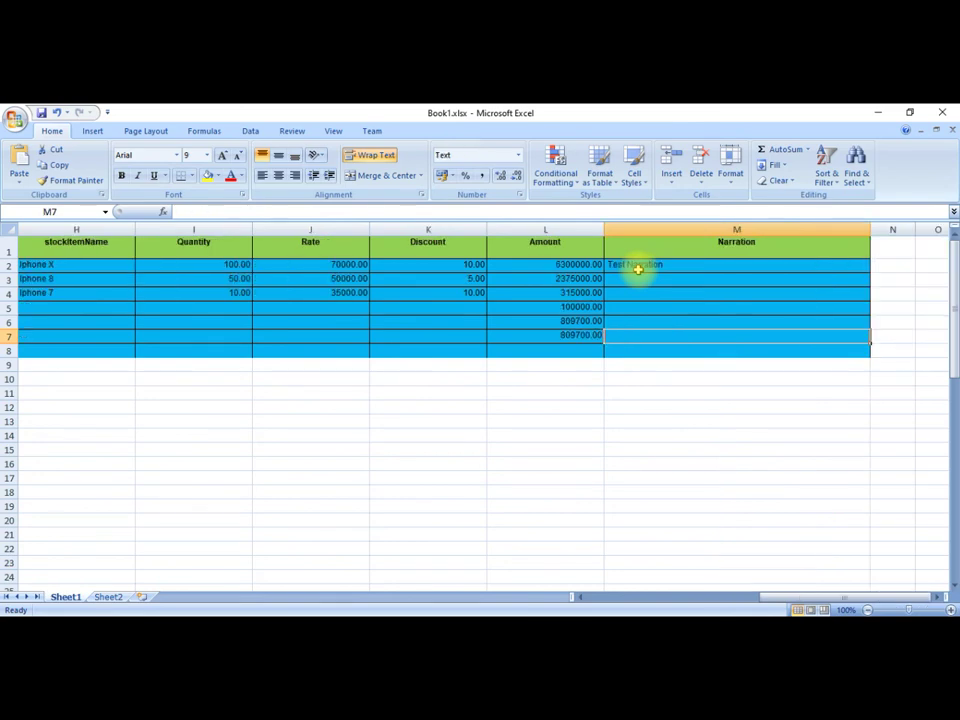
key(Left)
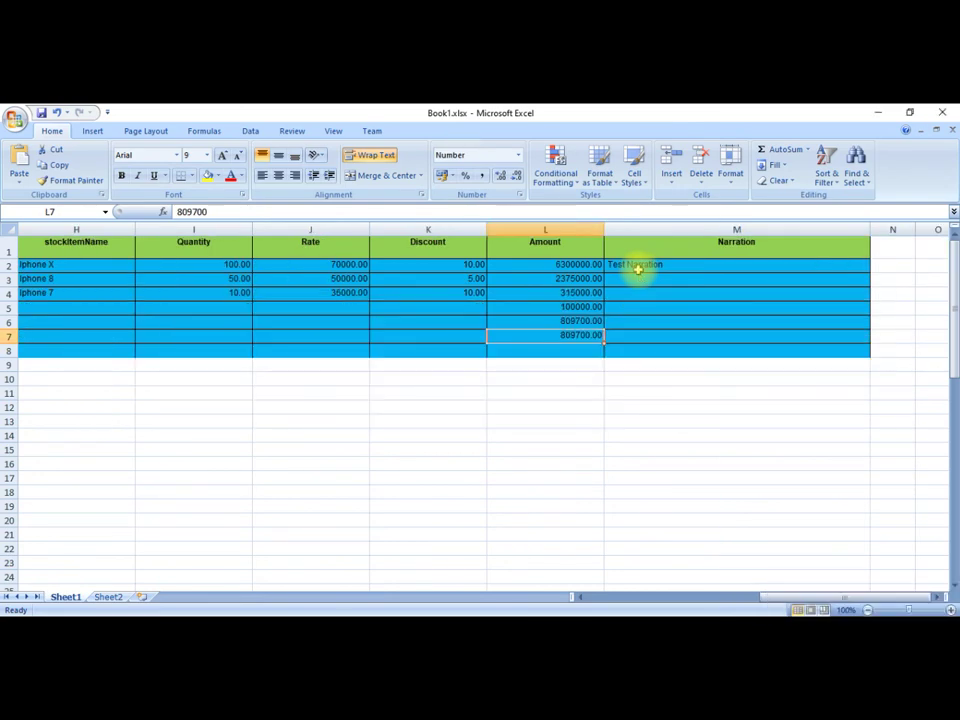
- Compare the SGST amount and the narration of the Tally.ERP 9 voucher with rows 7 and 2 of Book1.xlsx in Excel
key(alt+Tab)
key(Down)
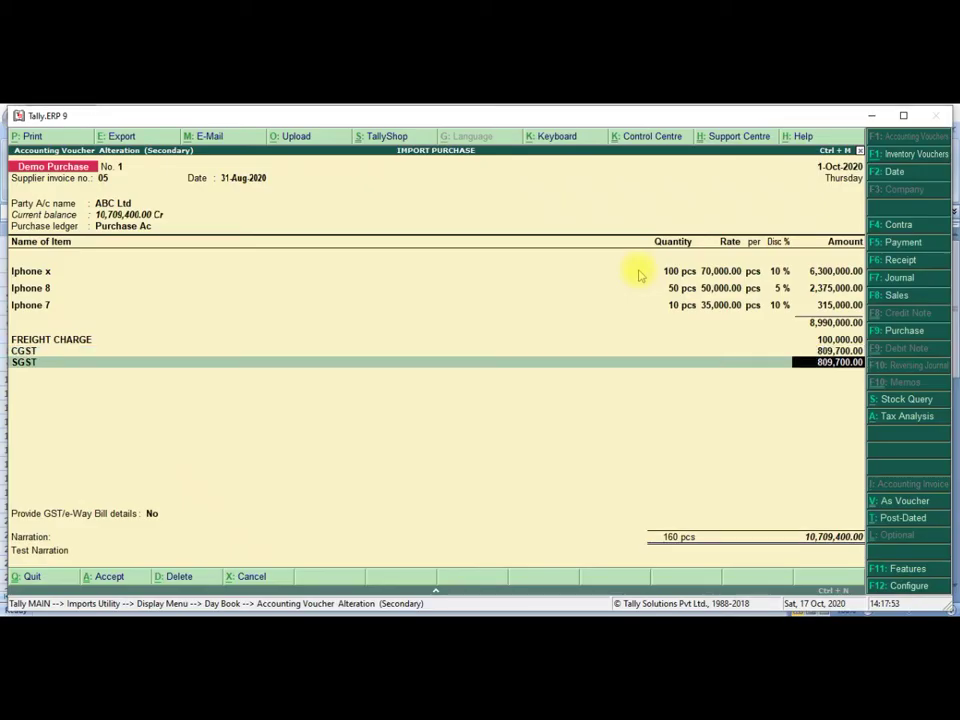
key(Return)
key(Return)
key(Return)
key(Return)
key(Return)
key(Return)
key(Return)
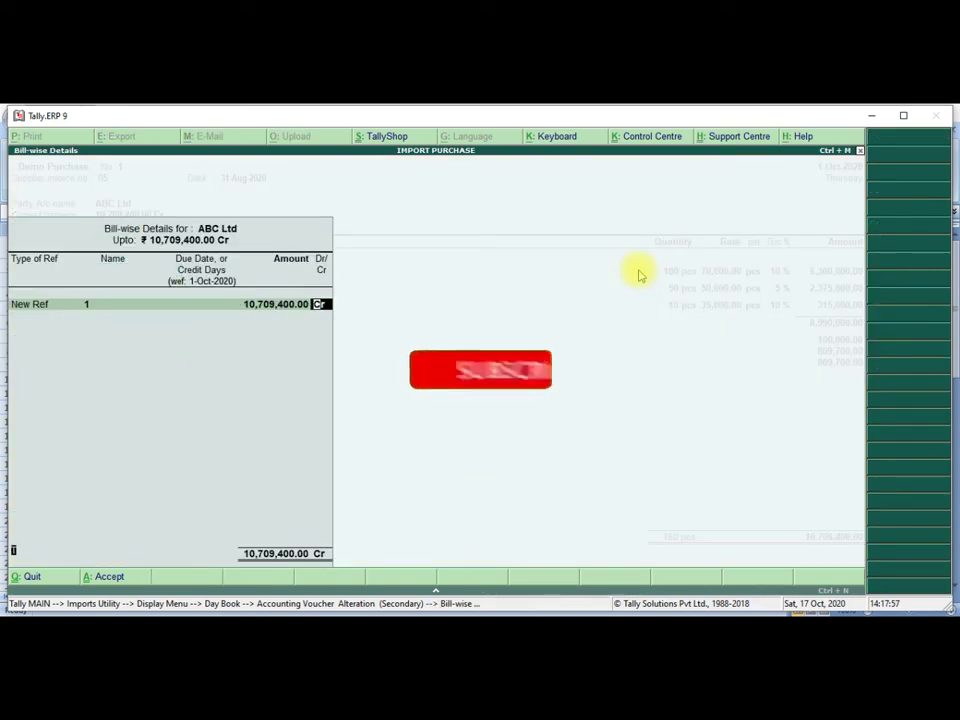
key(Return)
key(Return)
key(alt+Tab)
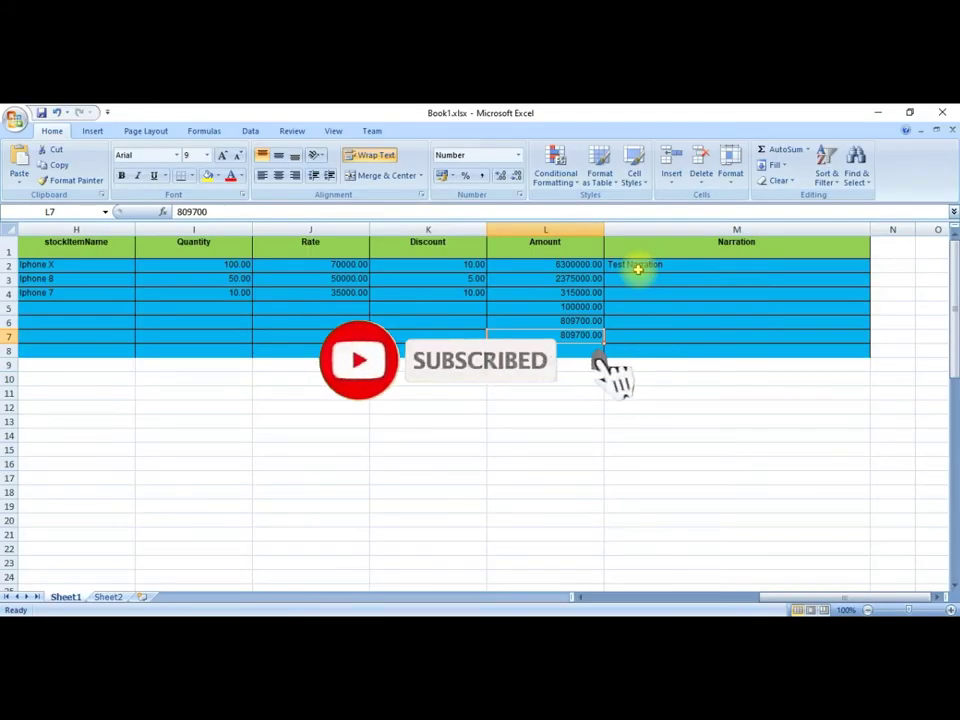
click(637, 269)
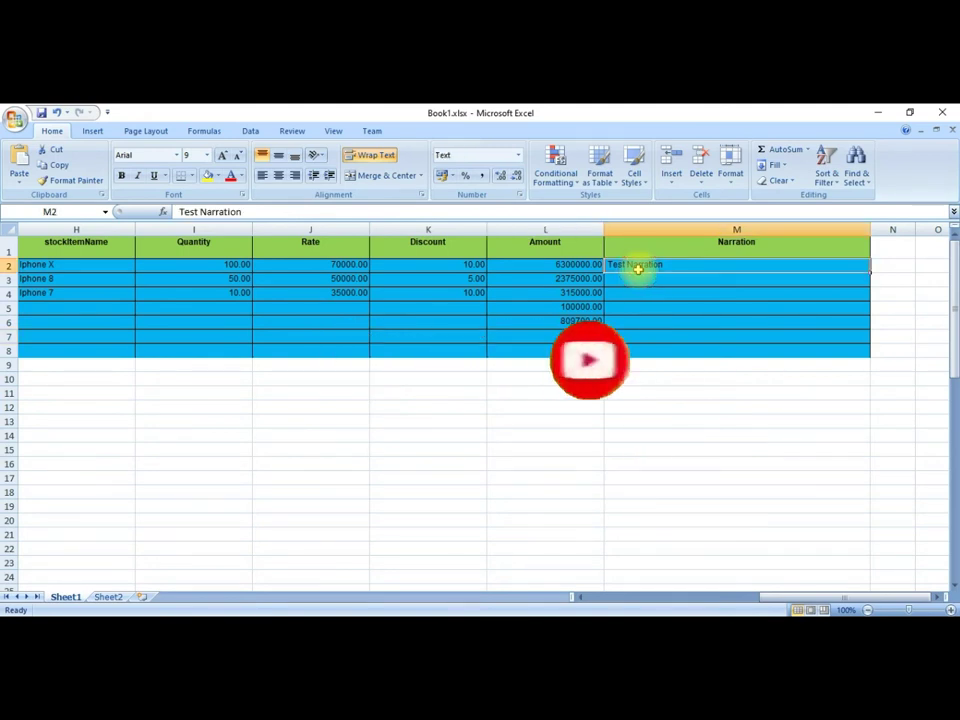
- Enter voucher number 2, date 01-11-2020, invoice number 06 and invoice date 31-08-2020 in row 8 of Sheet1
key(Down)
key(Down)
key(Down)
key(Down)
key(Down)
key(Down)
key(Down)
key(Down)
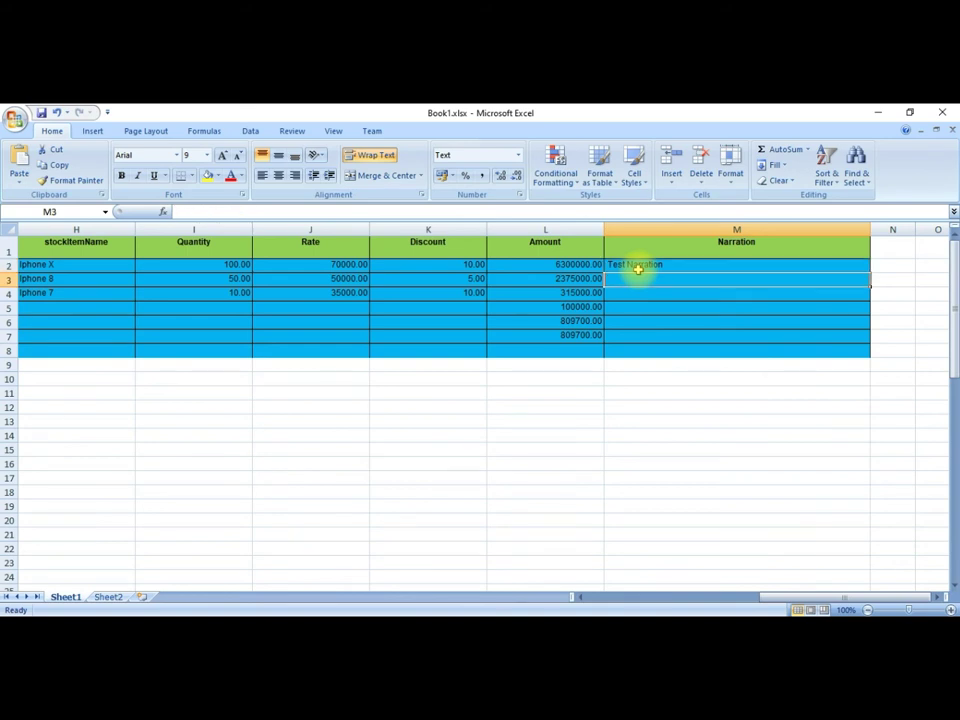
key(Left)
key(Home)
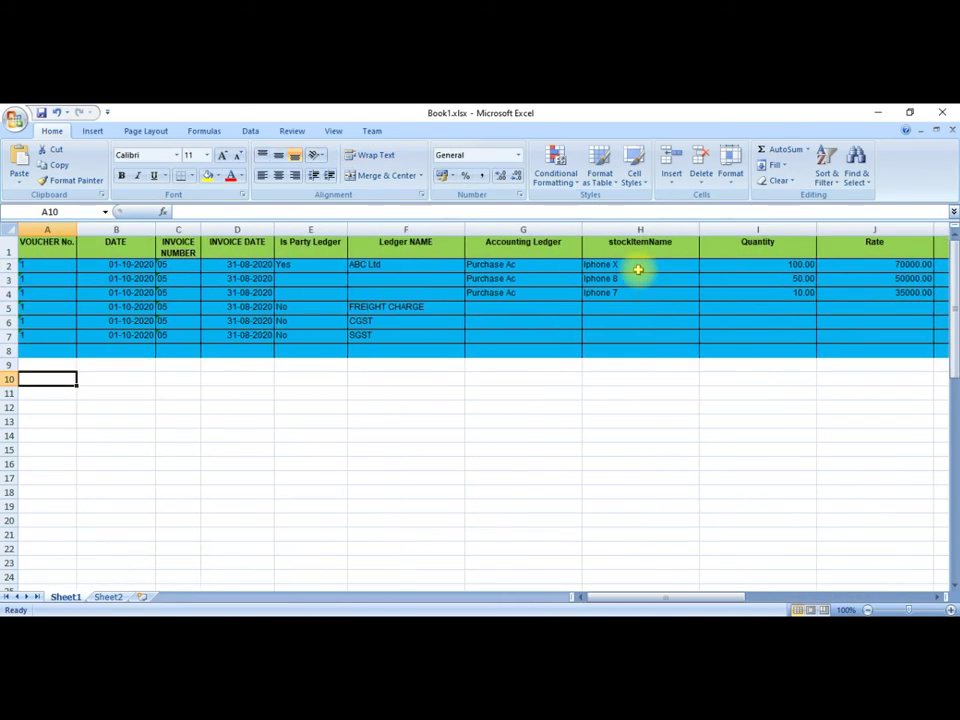
key(Up)
key(Up)
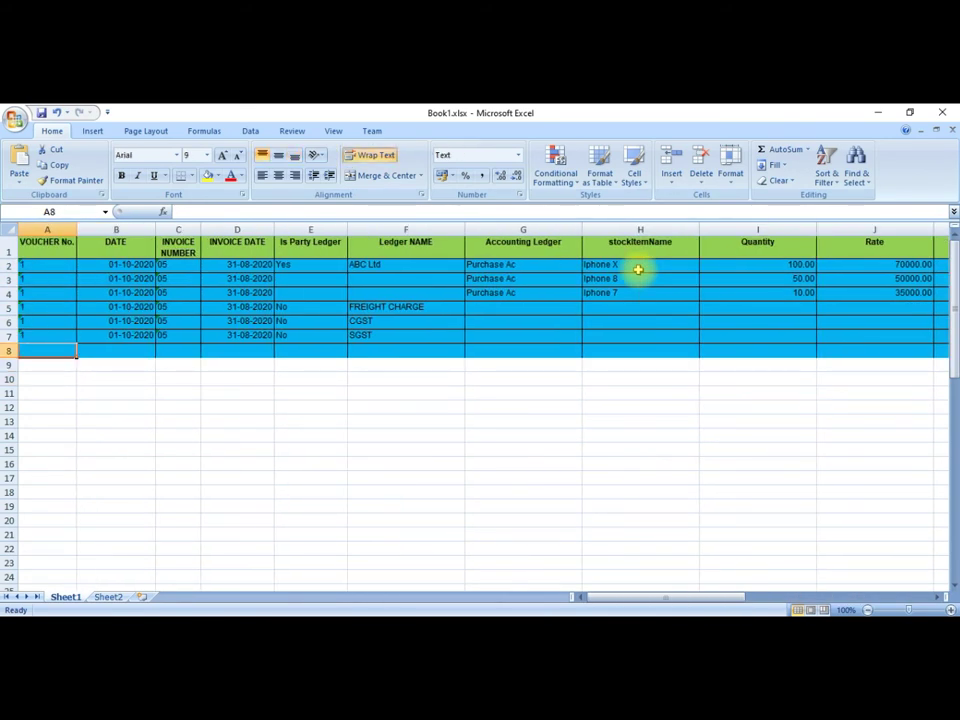
text(2)
key(Tab)
text(01)
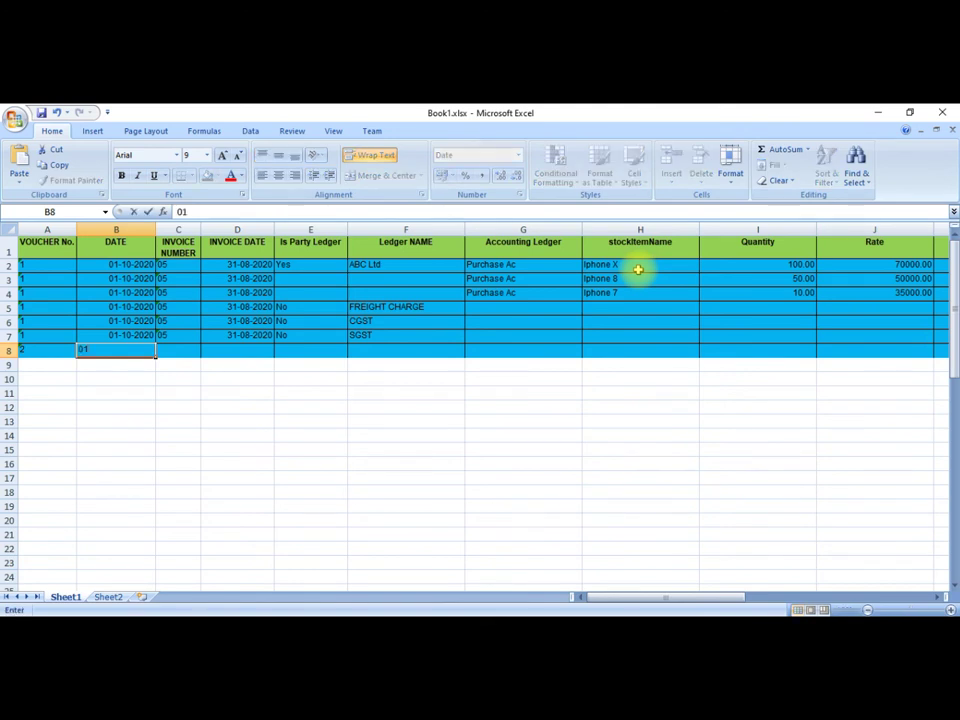
text(-11-2020)
key(Tab)
text(06)
key(Tab)
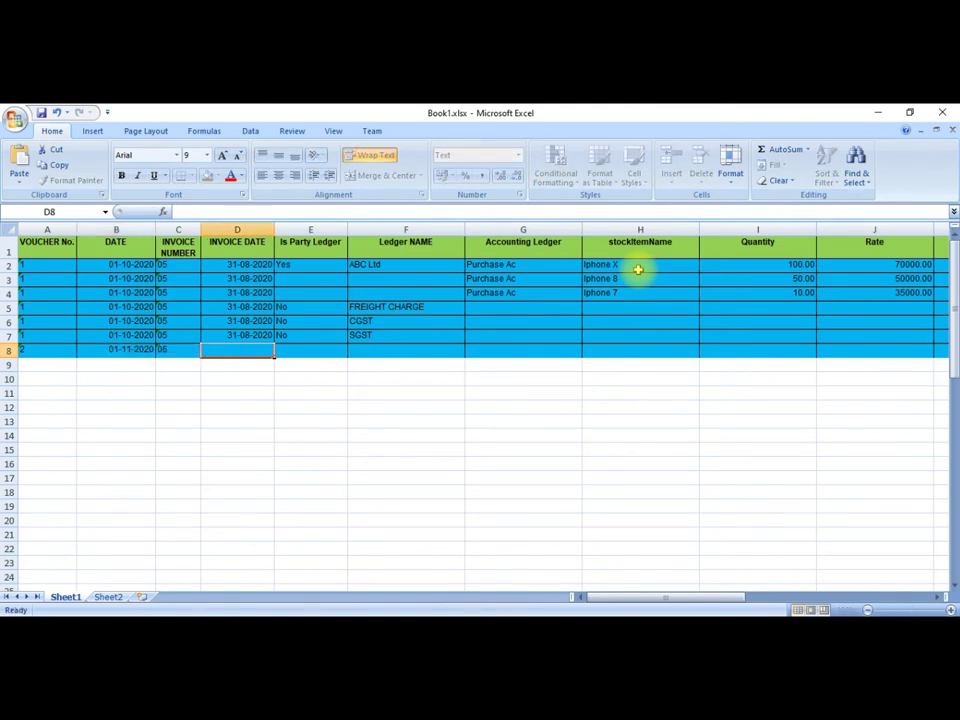
text(31-08-2020)
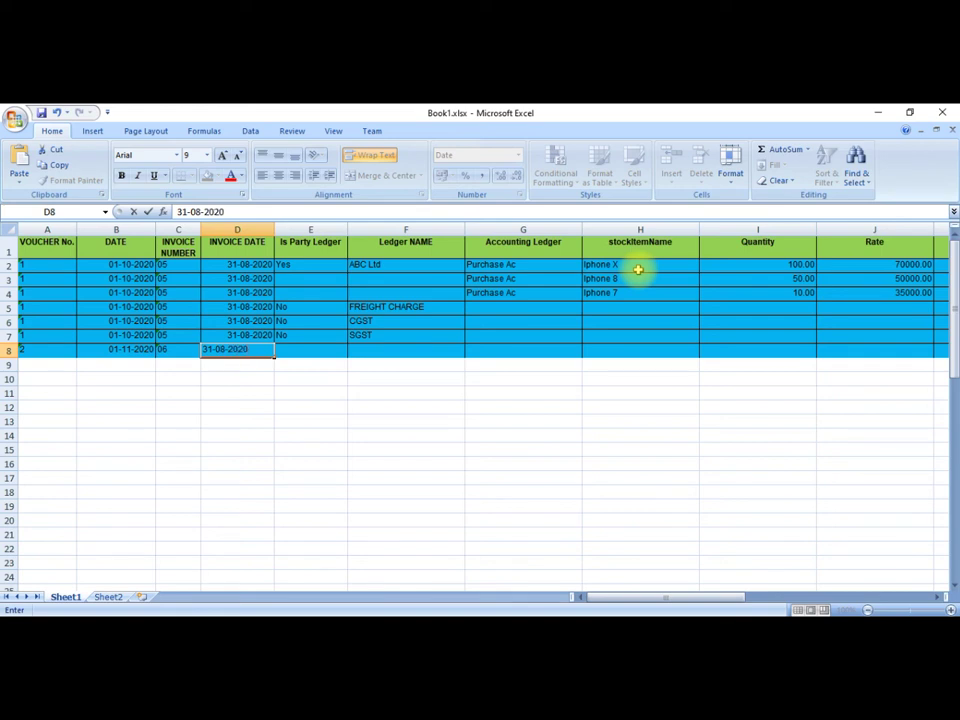
- Fill row 8 with Is Party Ledger Yes, ledger name ABC Ltd, accounting ledger Purchase Ac and stock item Iphone x
key(Tab)
text(Ye)
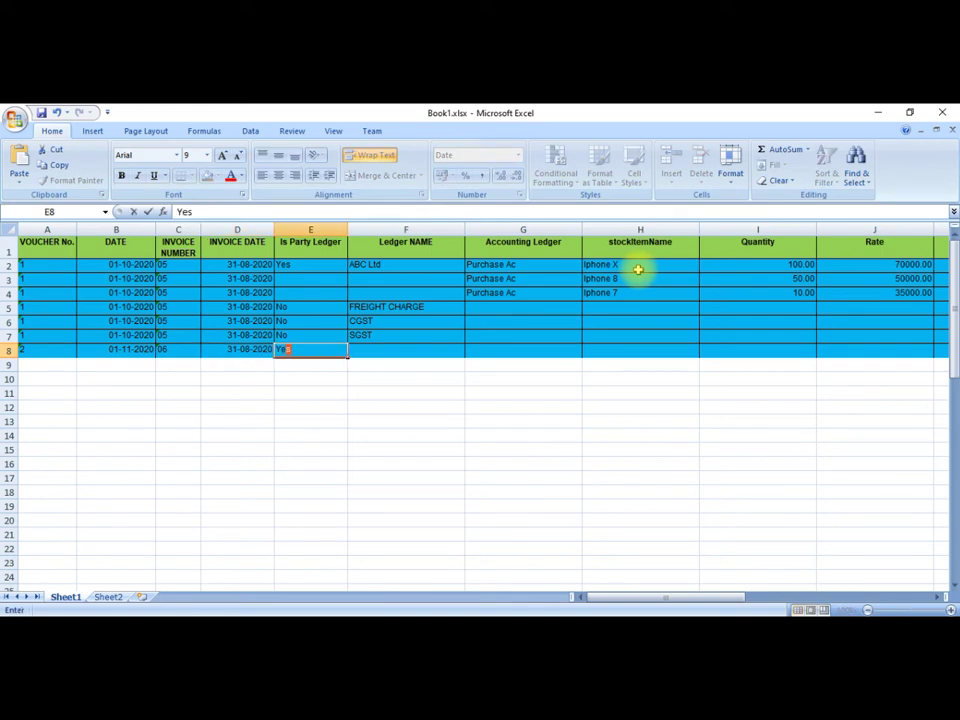
key(Tab)
text(ABC)
key(Tab)
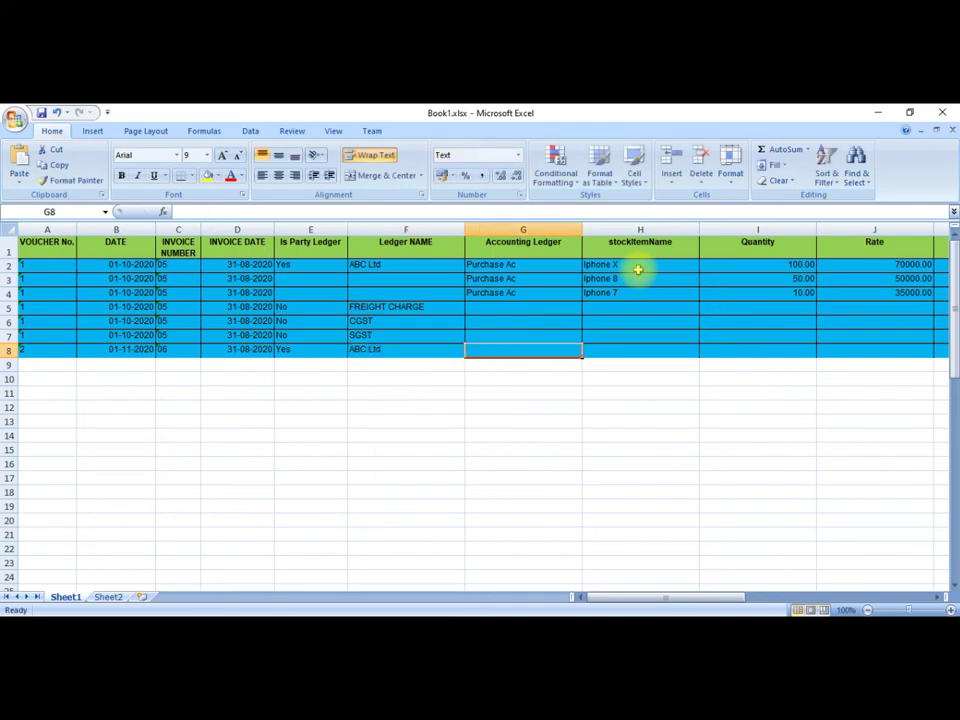
text(P)
key(Tab)
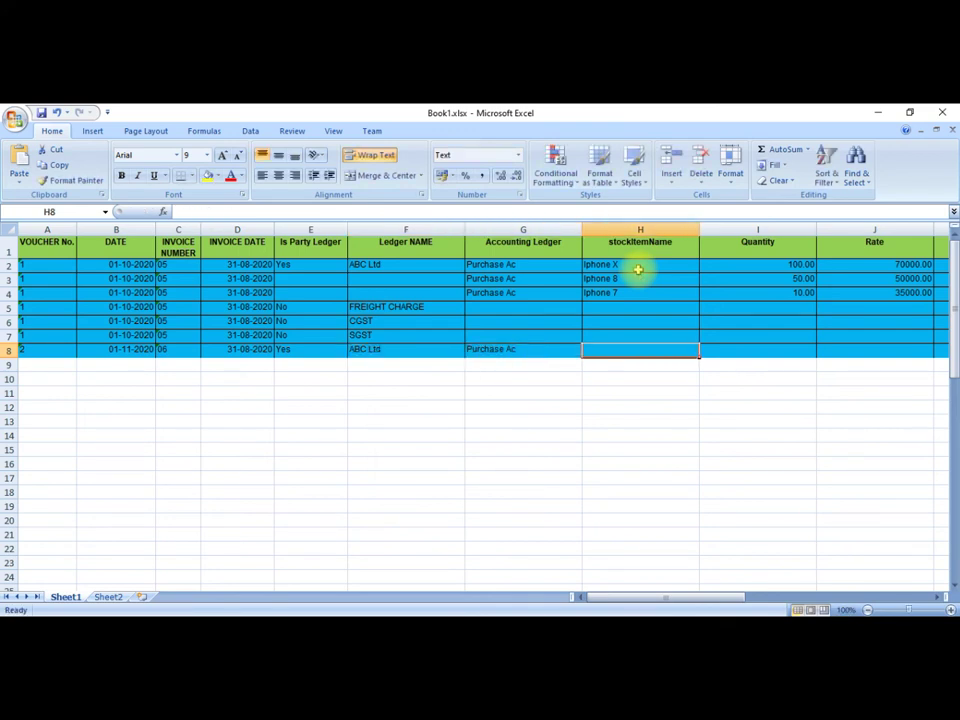
text(Iphone x)
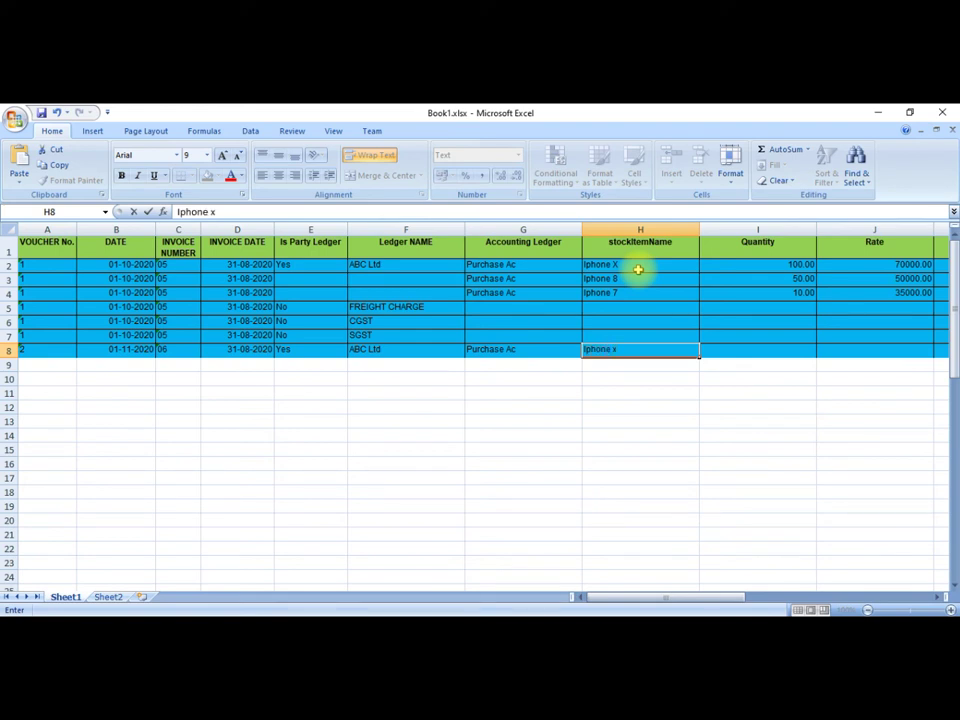
- Complete row 8 with quantity 1, rate 70000, no discount, amount 70000 and narration Test
key(Tab)
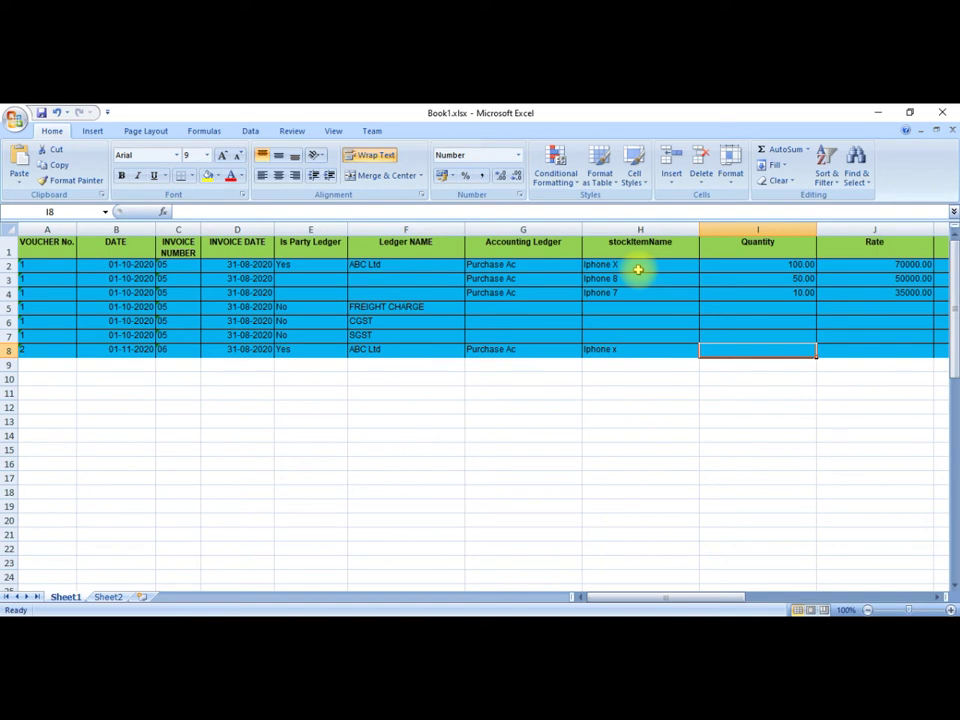
text(1)
key(Tab)
text(7)
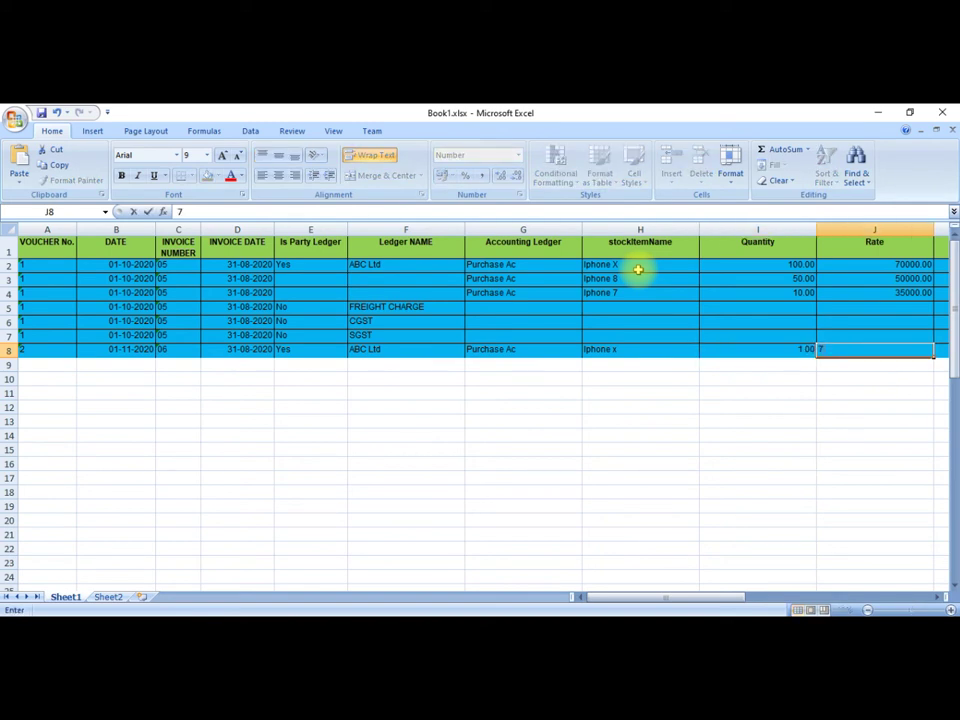
text(0000)
key(Tab)
key(Tab)
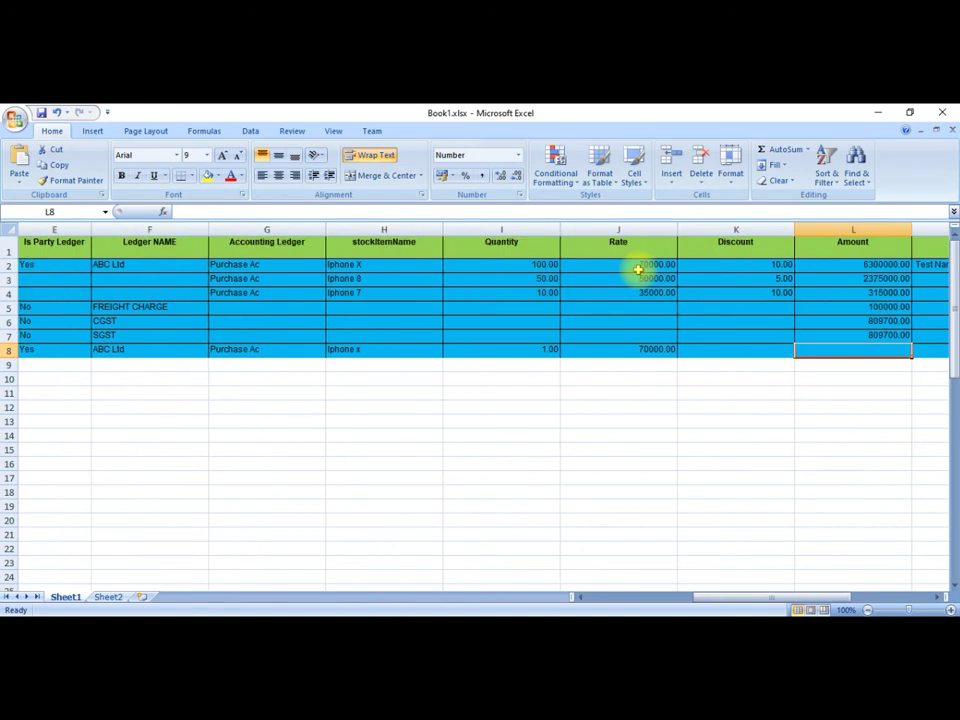
text(70000)
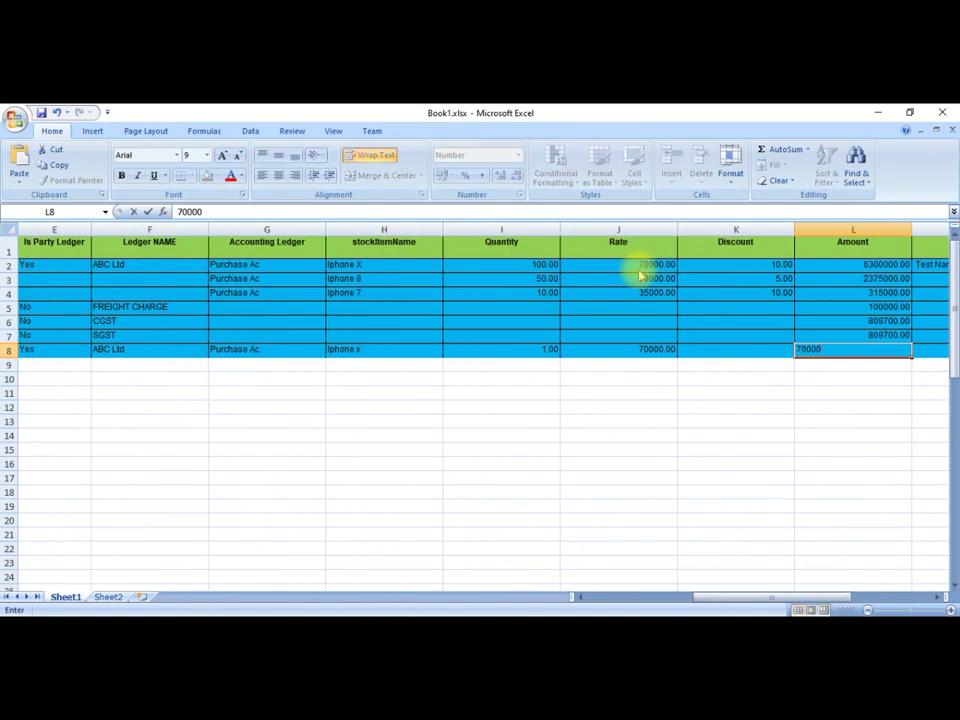
key(Tab)
text(Test)
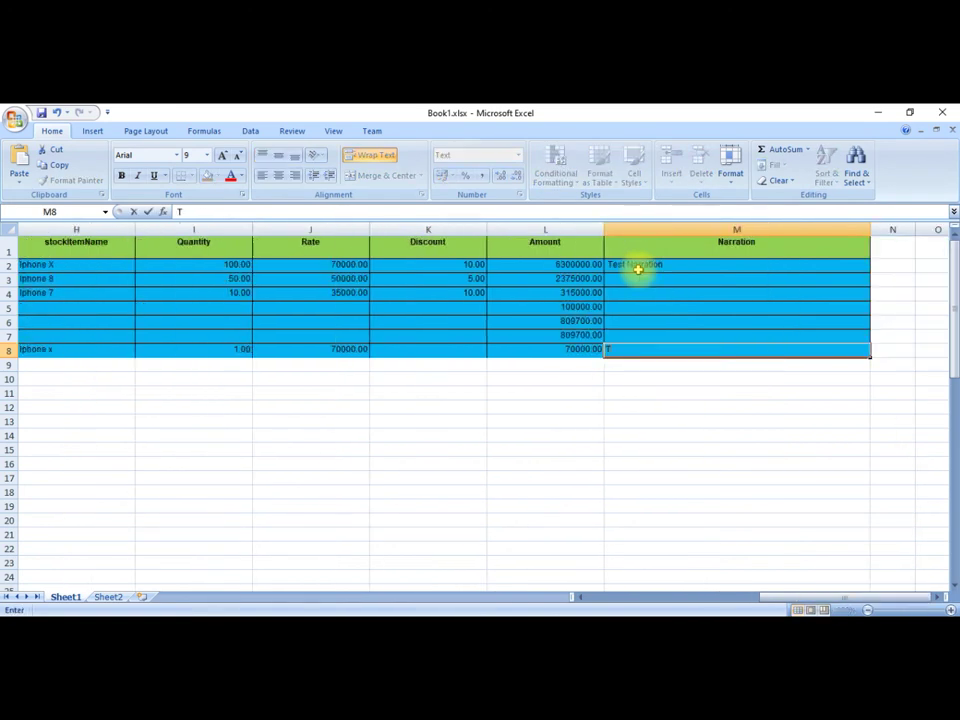
key(Return)
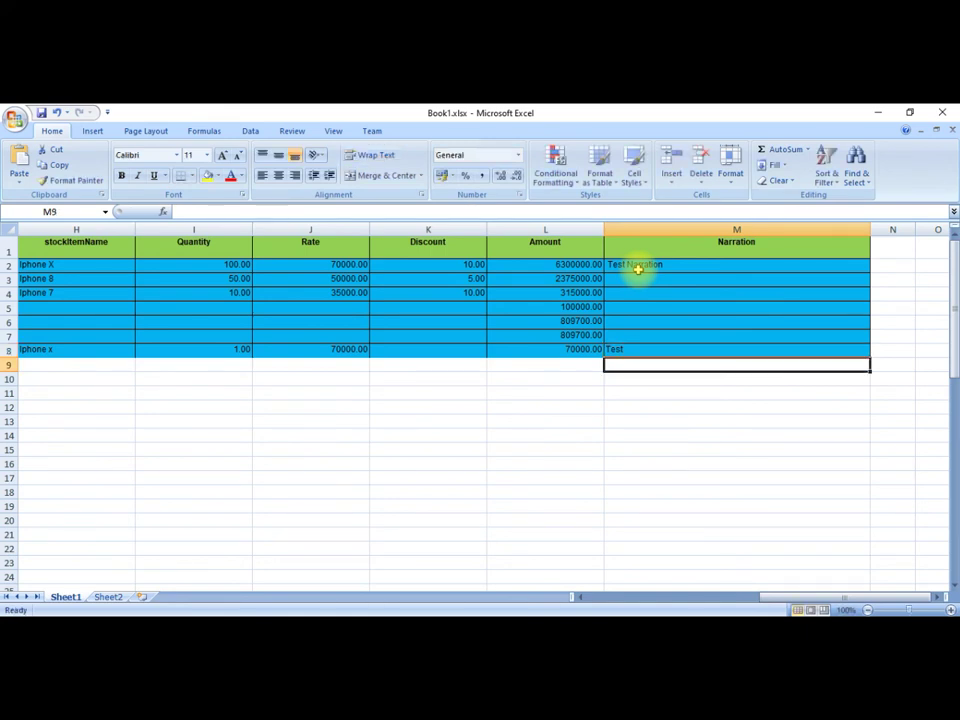
- Enter voucher number 2 and date 01-11-2020 in row 9 as a second line of the voucher
key(Left)
key(Left)
key(Left)
key(Left)
key(Left)
key(Left)
key(Left)
key(Left)
key(Left)
key(Left)
key(Left)
key(Left)
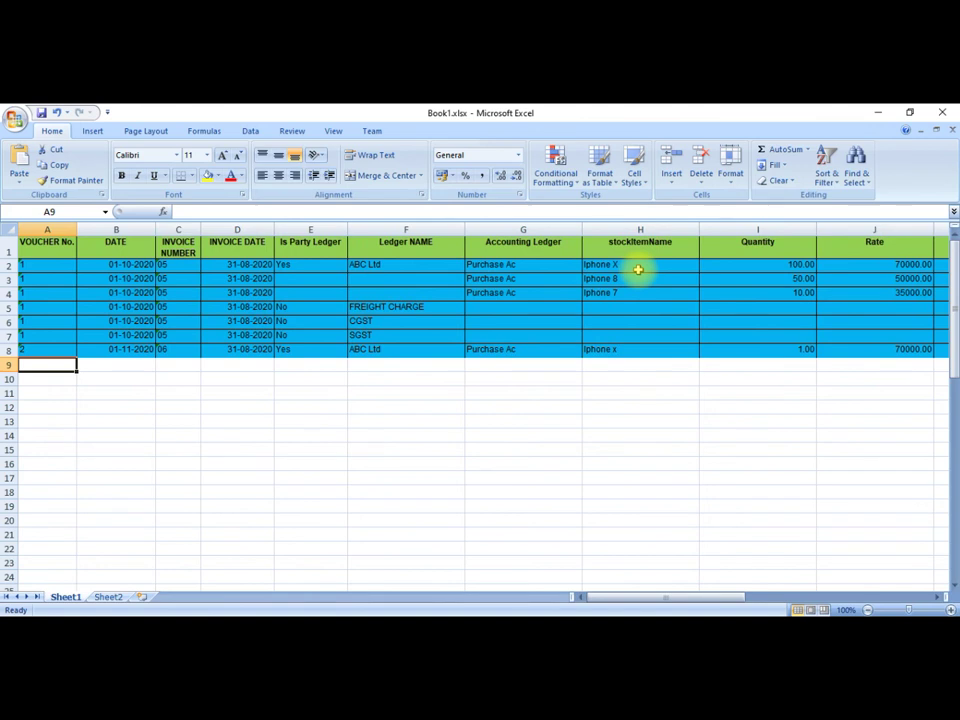
key(Up)
key(Up)
key(Up)
key(Down)
key(Down)
key(Down)
text(2)
key(Tab)
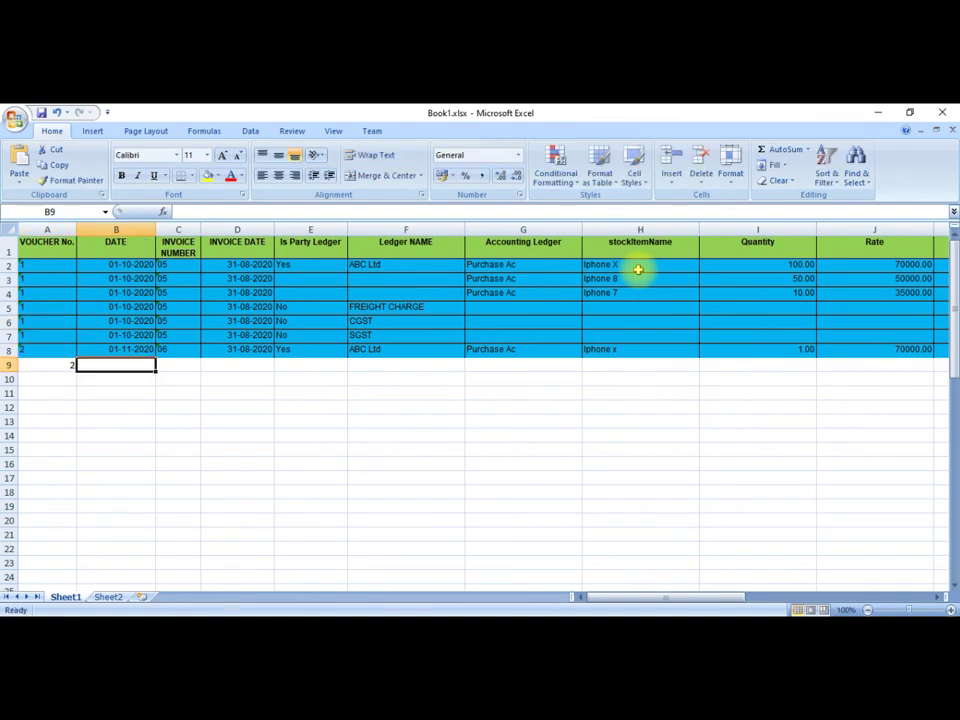
text(01-11-2020)
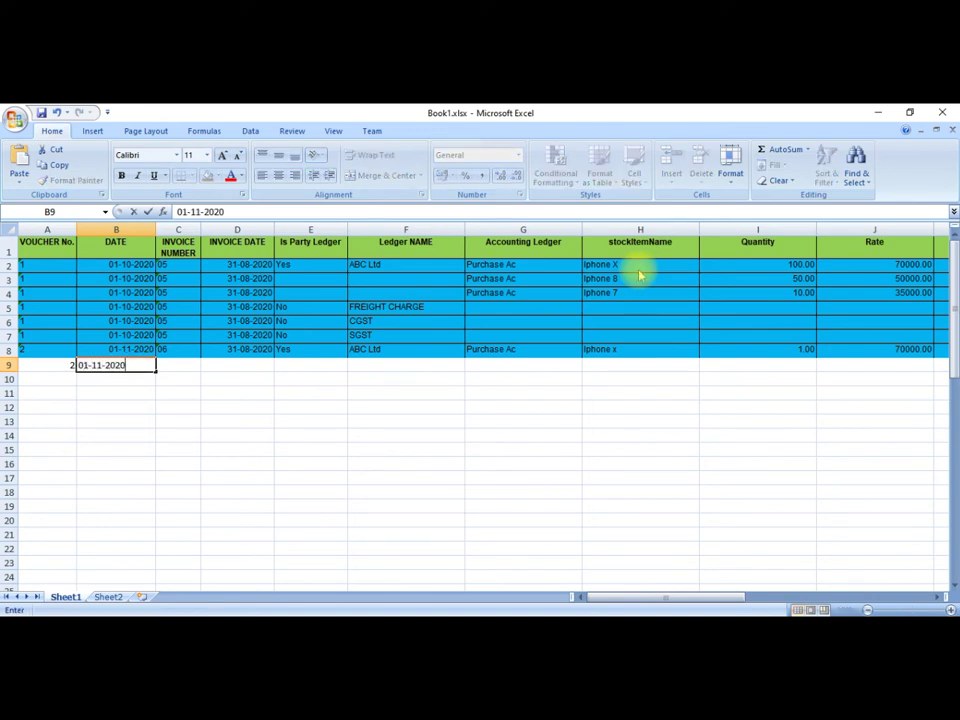
key(Tab)
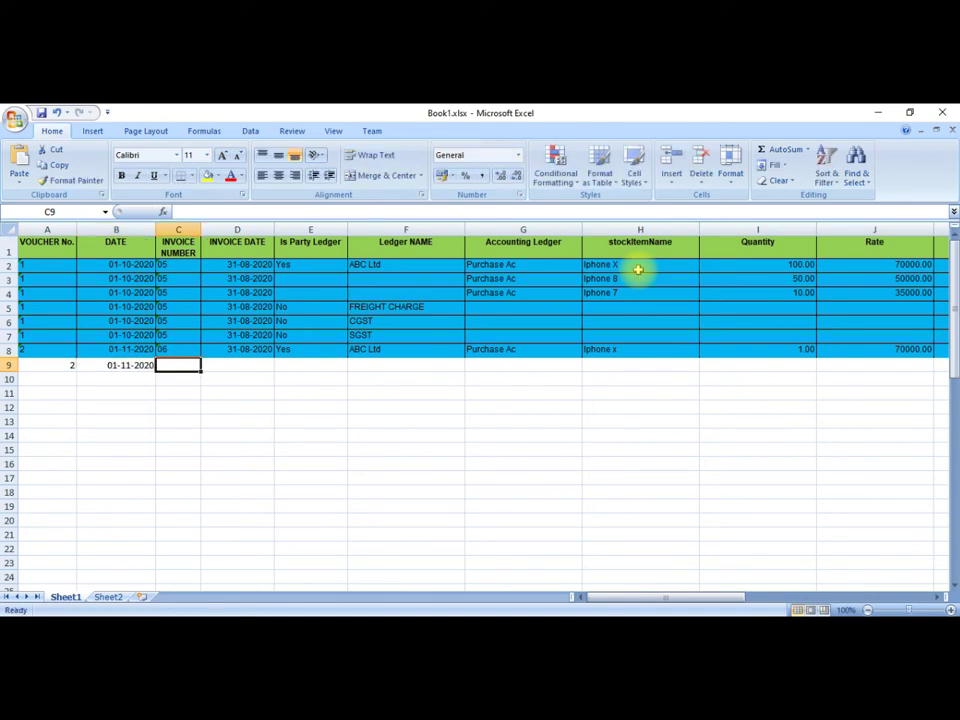
- Fill the row 9 invoice number with 06, copied from row 8 so the text format is kept
text(06)
key(Tab)
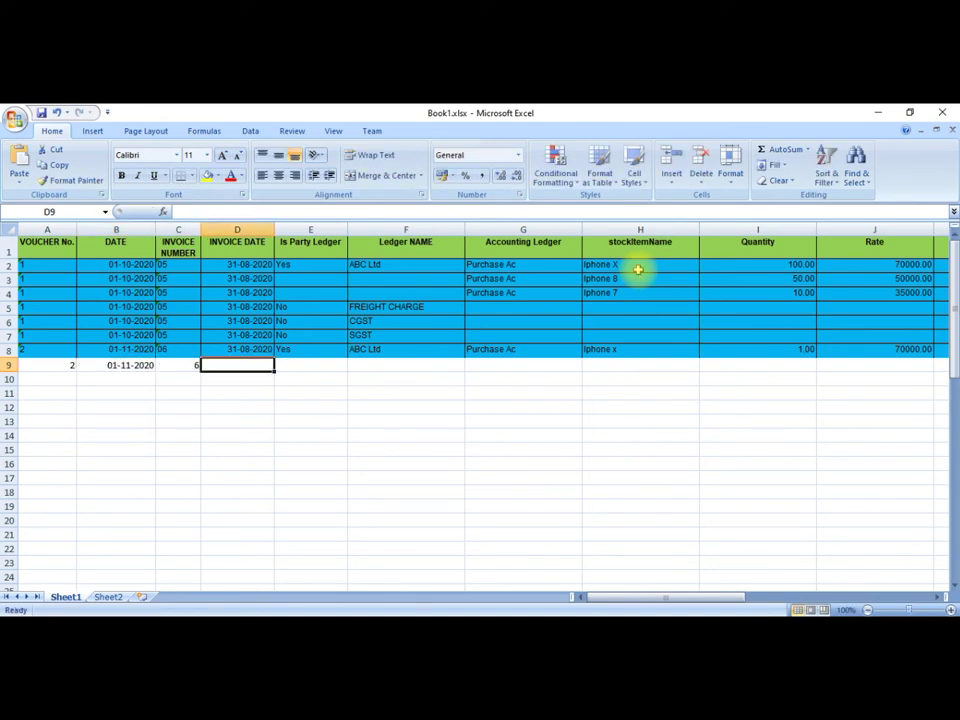
key(Left)
key(Up)
key(ctrl+c)
key(Down)
key(ctrl+v)
- Copy the invoice date 31-08-2020 from row 8 into row 9
key(Tab)
key(Up)
key(shift+Right)
key(shift+Right)
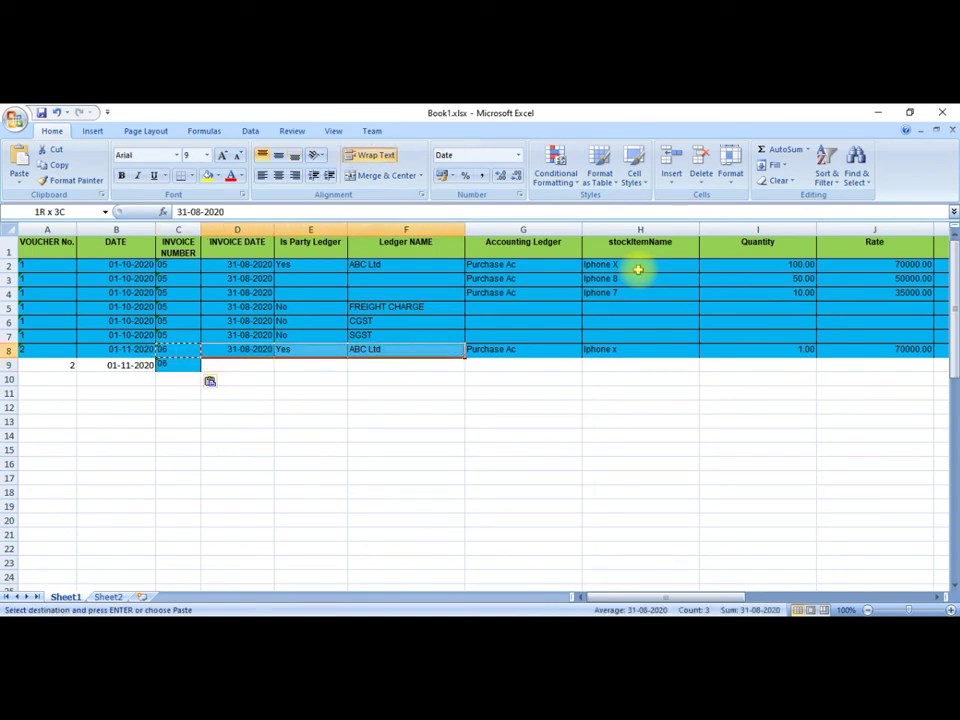
key(shift+Left)
key(shift+Left)
key(ctrl+c)
key(Down)
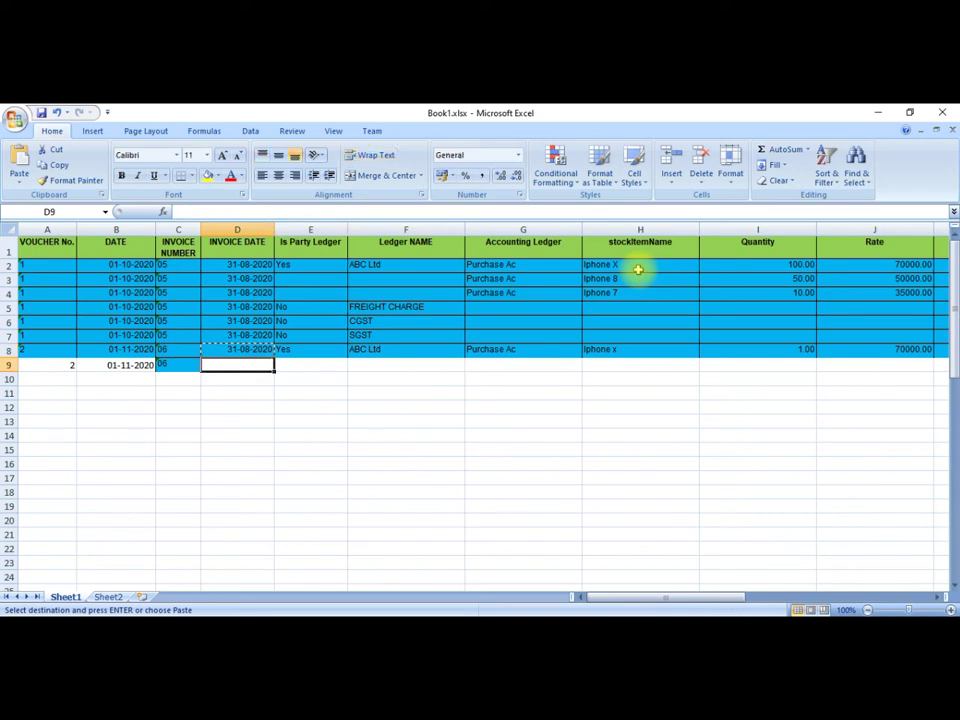
key(ctrl+v)
- Set Is Party Ledger to No and the ledger name to CGST in row 9, and go to its Amount cell
key(Tab)
text(No)
key(Tab)
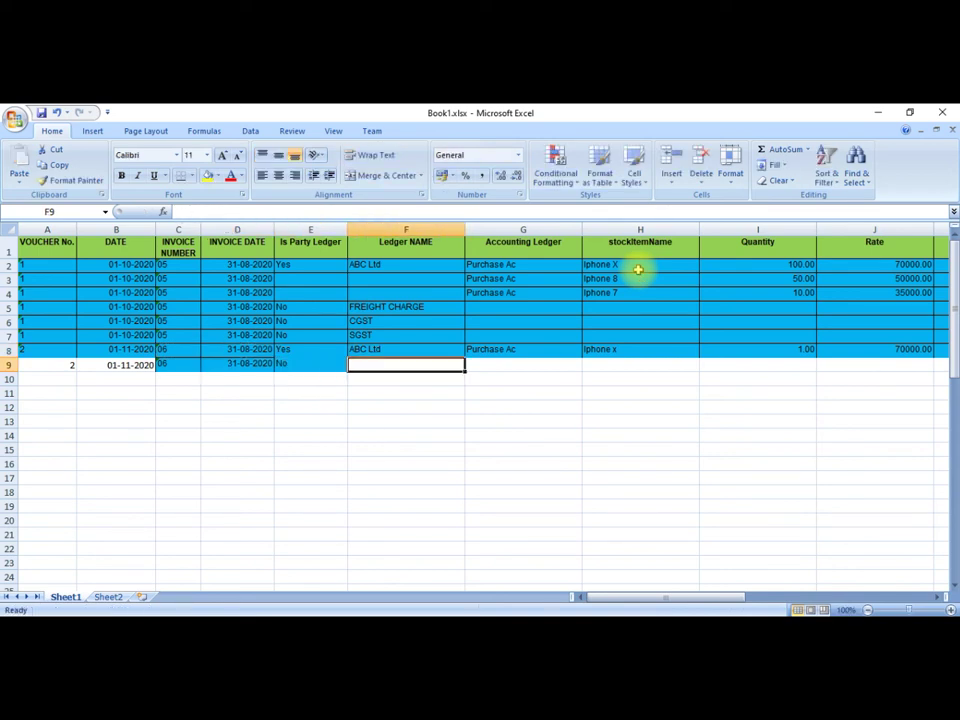
text(c)
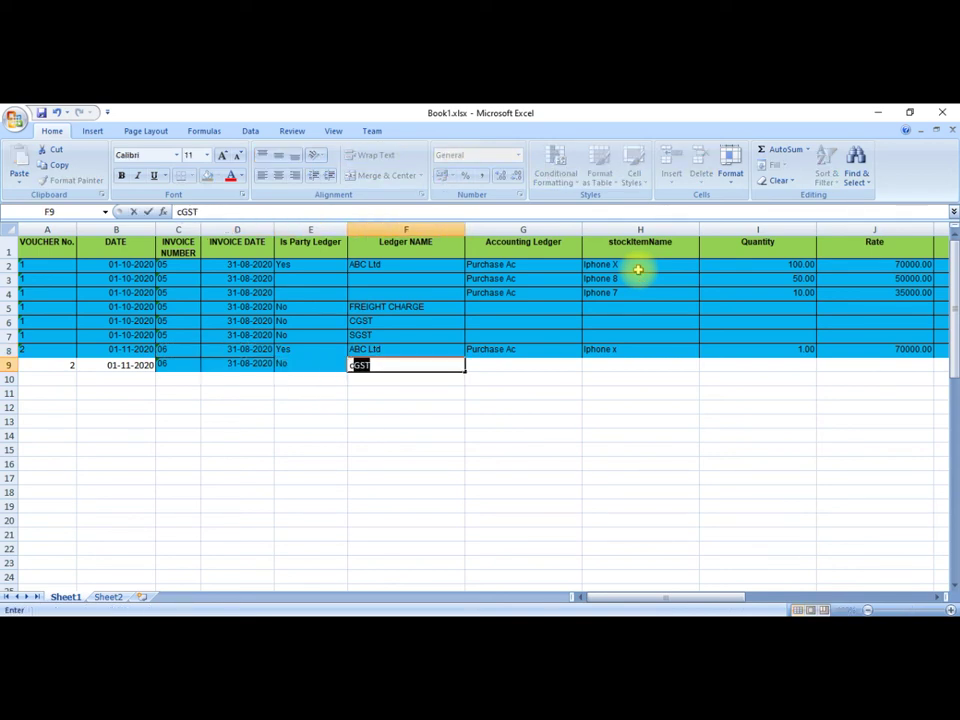
key(Tab)
key(Tab)
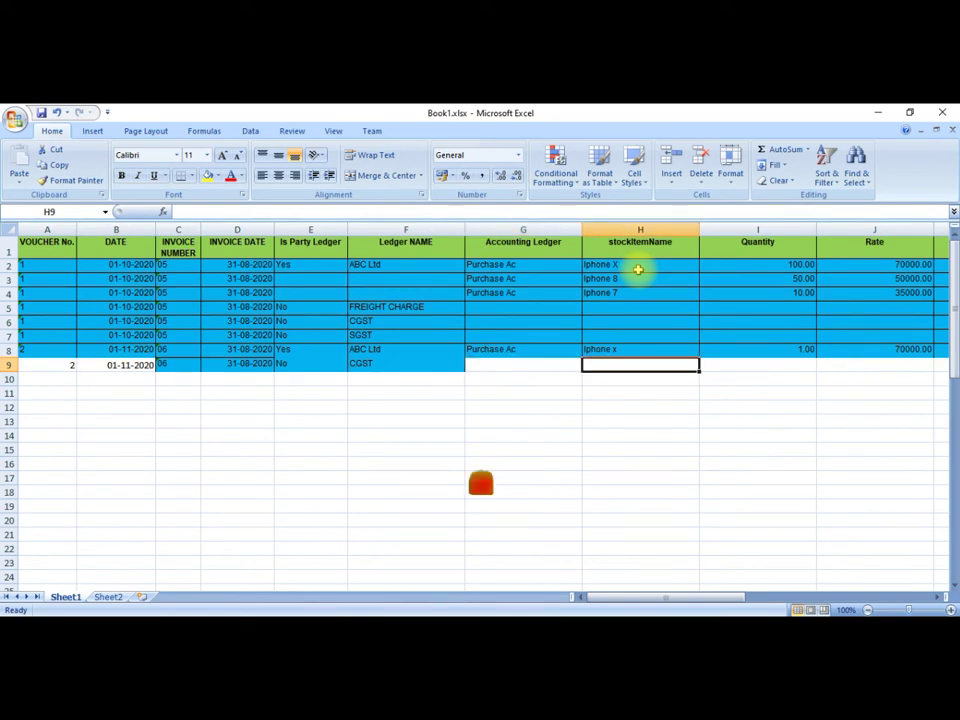
key(Tab)
key(Tab)
key(Tab)
key(Tab)
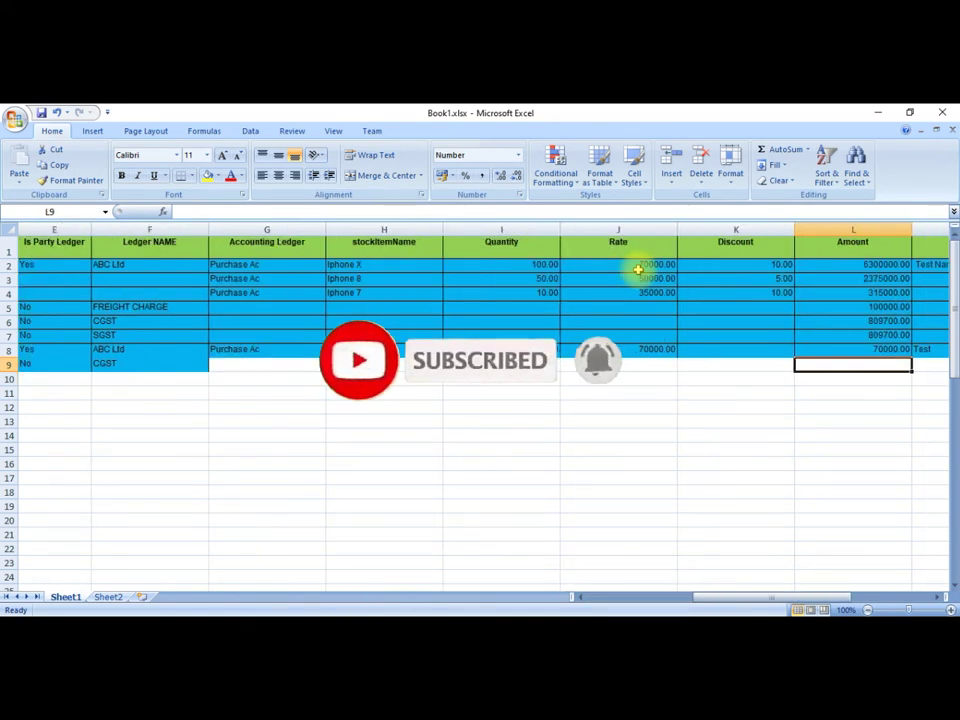
- Switch to Tally.ERP 9 and leave the imported purchase voucher and Day Book without saving changes
drag(638, 269, 683, 408)
click(718, 521)
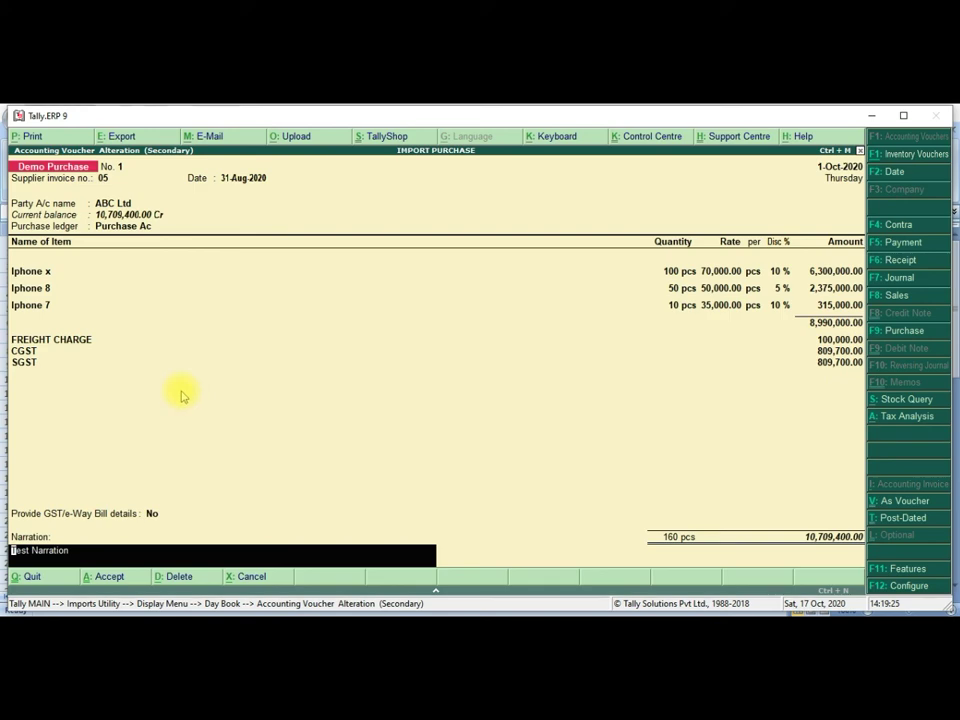
key(Escape)
key(Escape)
key(Escape)
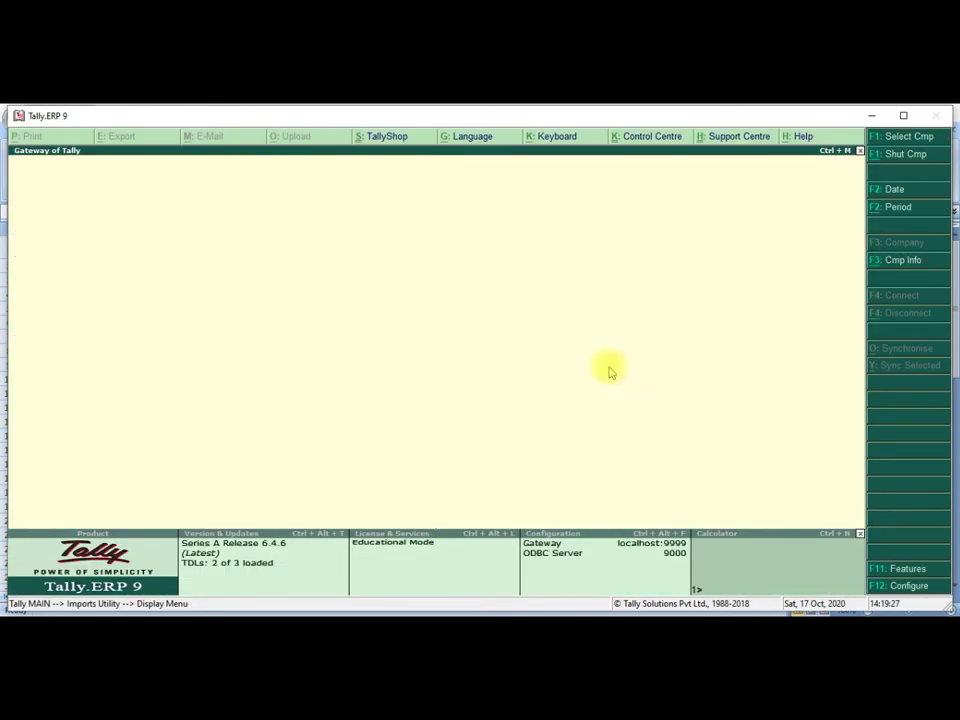
- Start a trial Demo Purchase voucher numbered d with the supplier invoice date 1-Feb-2020
key(Return)
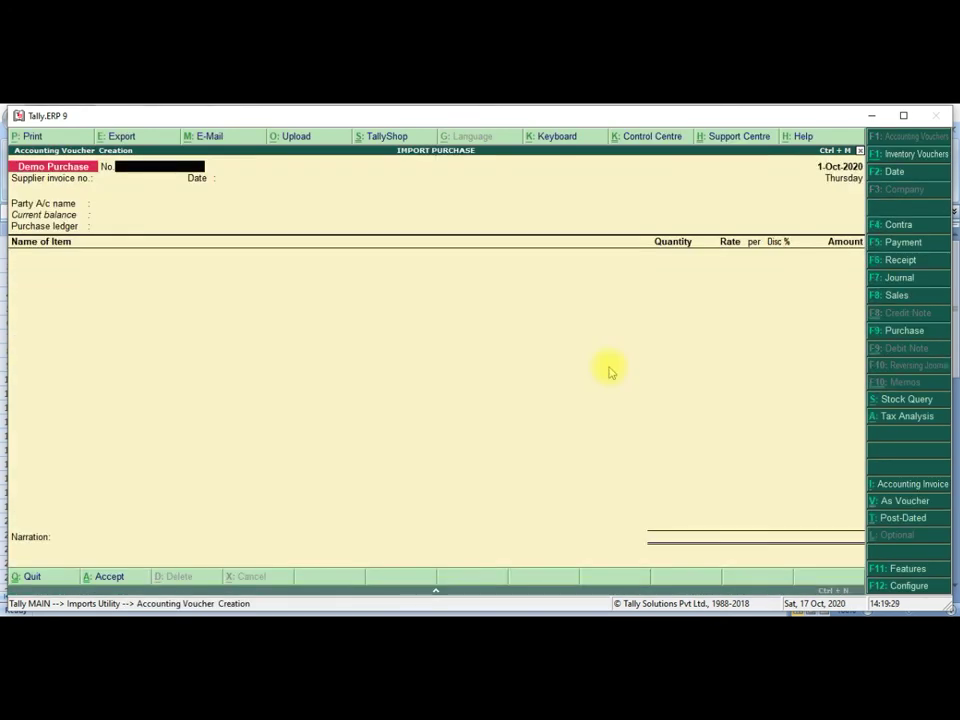
key(Return)
key(Return)
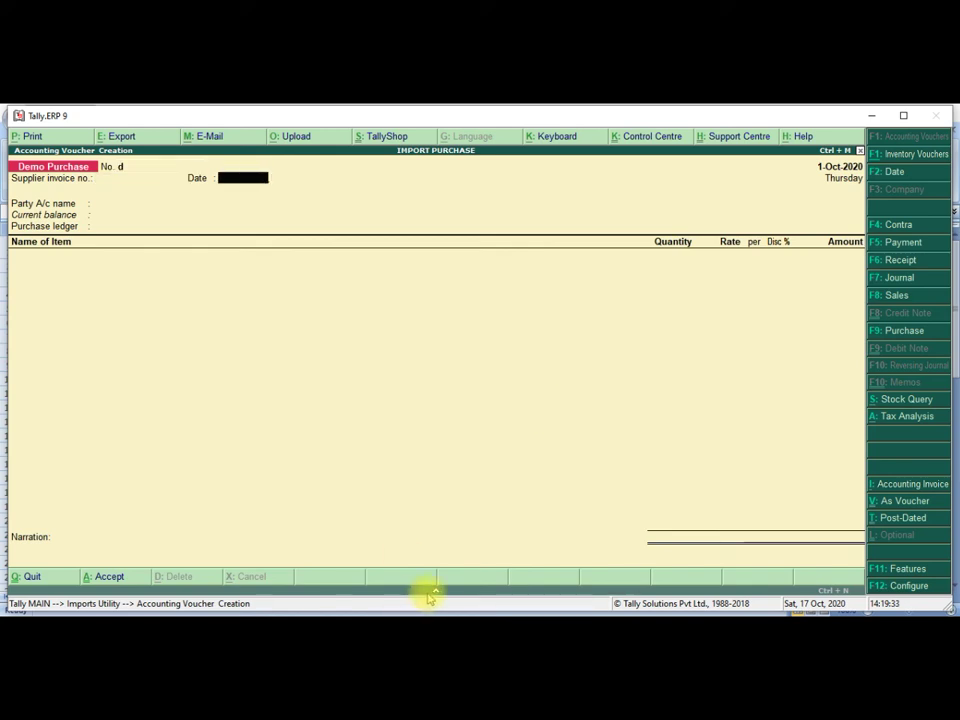
text(1-Dec-2020)
text(1)
text(-1)
key(Return)
text(1-2-20)
key(Return)
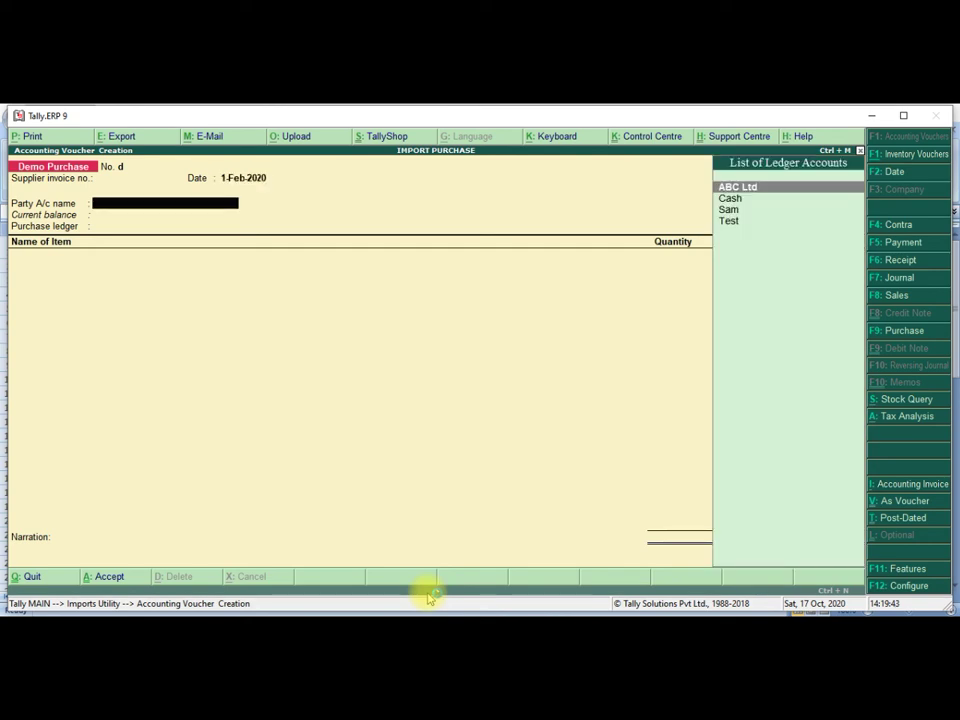
- Enter party ABC Ltd, ledger Purchase Ac and 1 pcs of Iphone 7 at 70000, and add the CGST ledger to calculate the tax
key(Return)
key(Return)
key(Return)
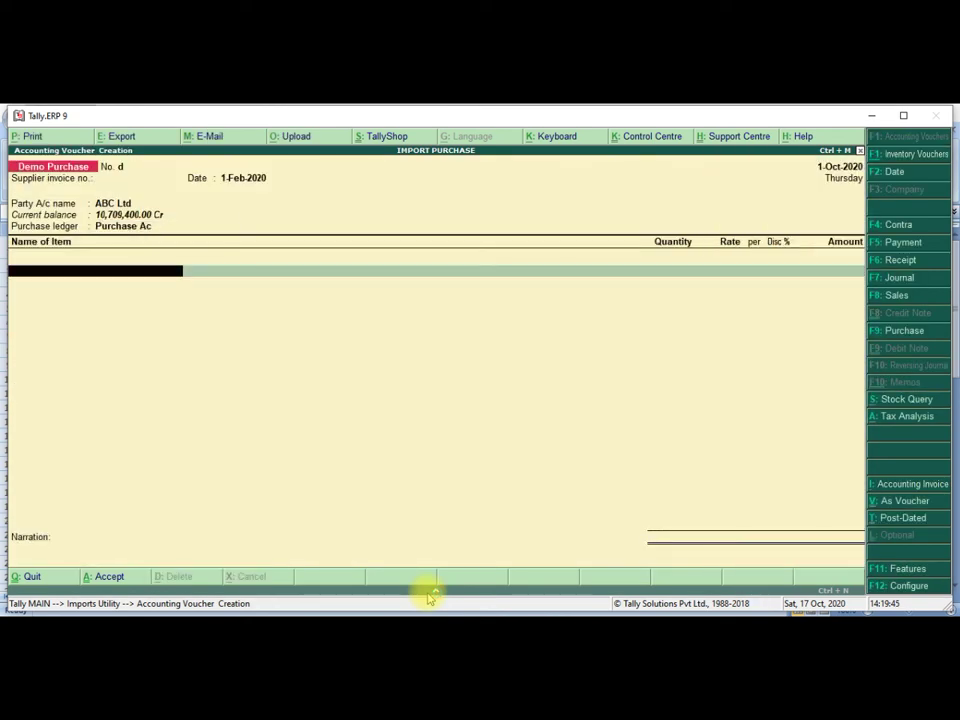
key(Return)
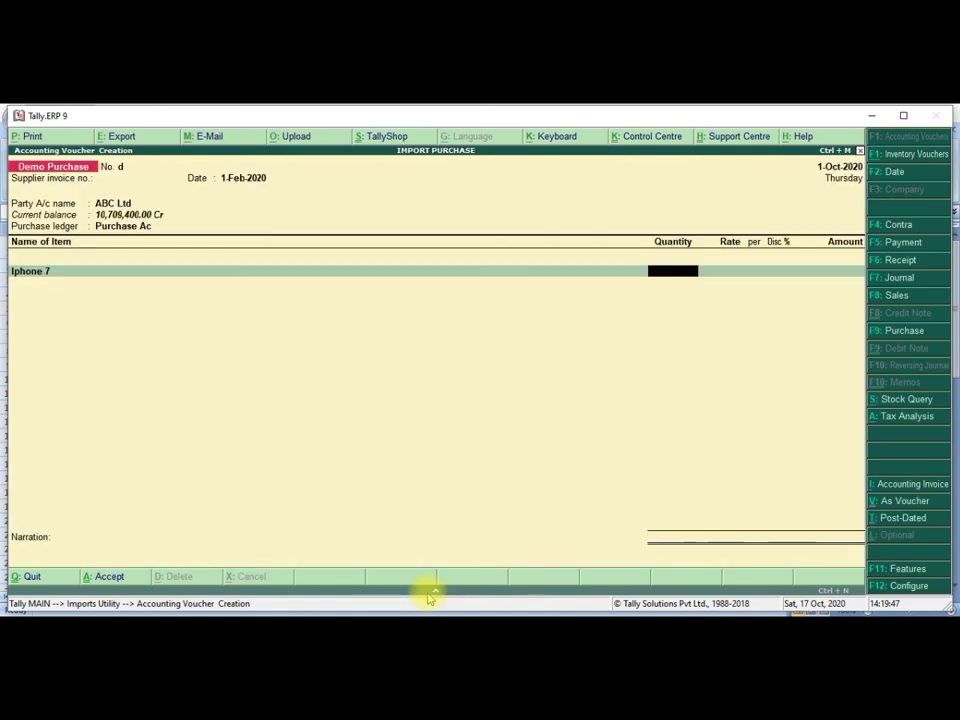
text(1)
key(Return)
text(70000)
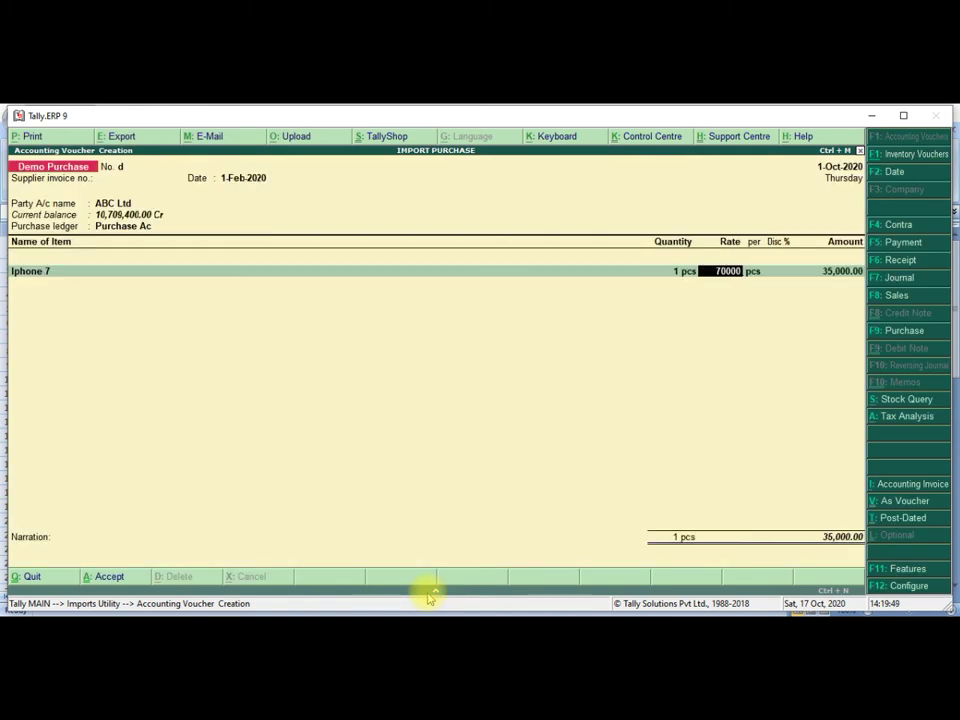
key(Return)
key(Return)
key(Return)
key(Return)
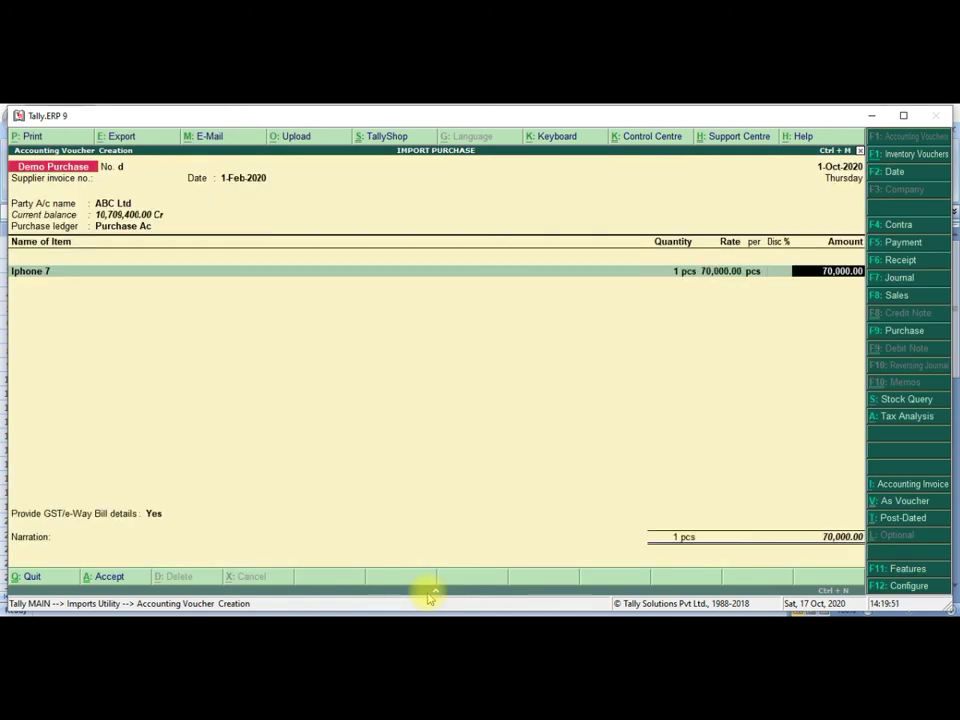
text(CGST)
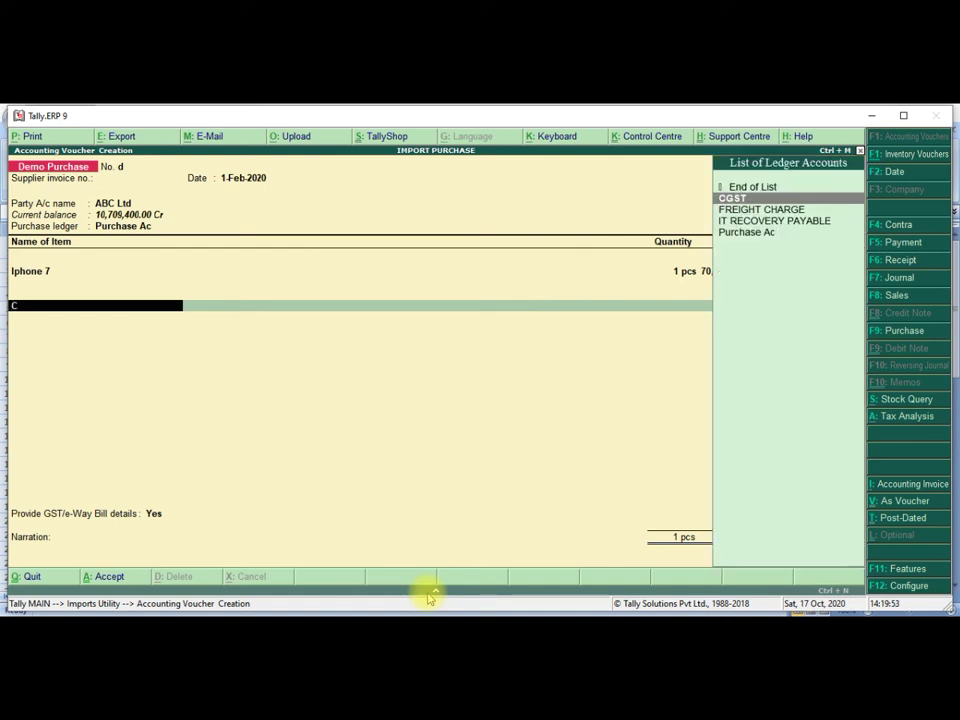
key(Return)
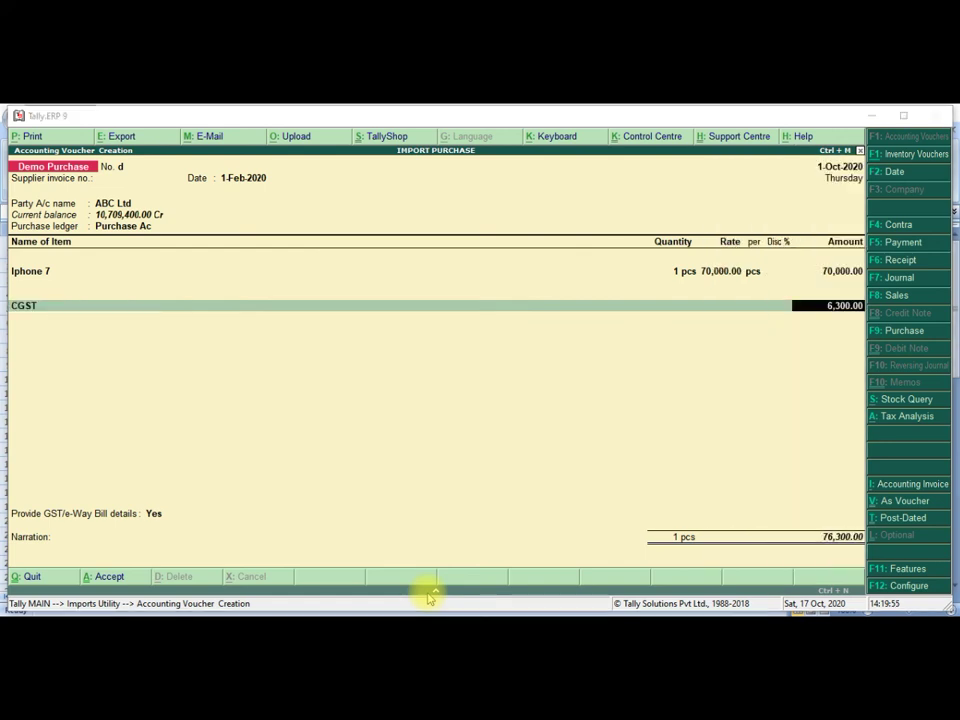
- Switch to Book1.xlsx in Excel and enter 6300 as the Amount of the CGST row 9
key(alt+Tab)
key(Up)
key(Up)
key(Up)
key(Up)
key(Up)
key(Up)
key(Up)
key(Up)
key(Up)
key(Up)
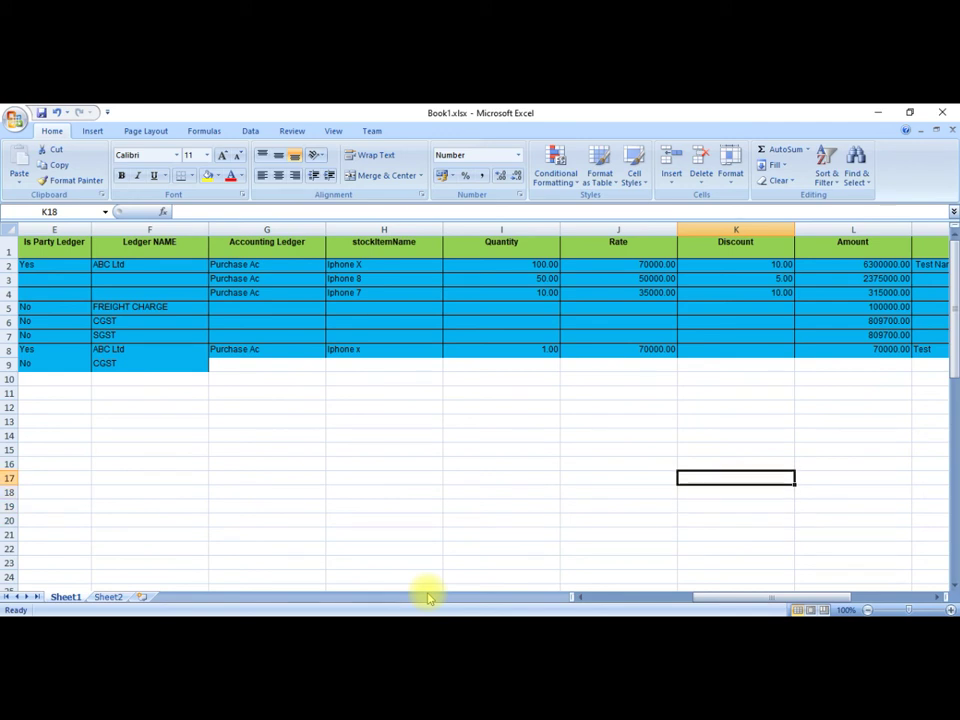
key(Up)
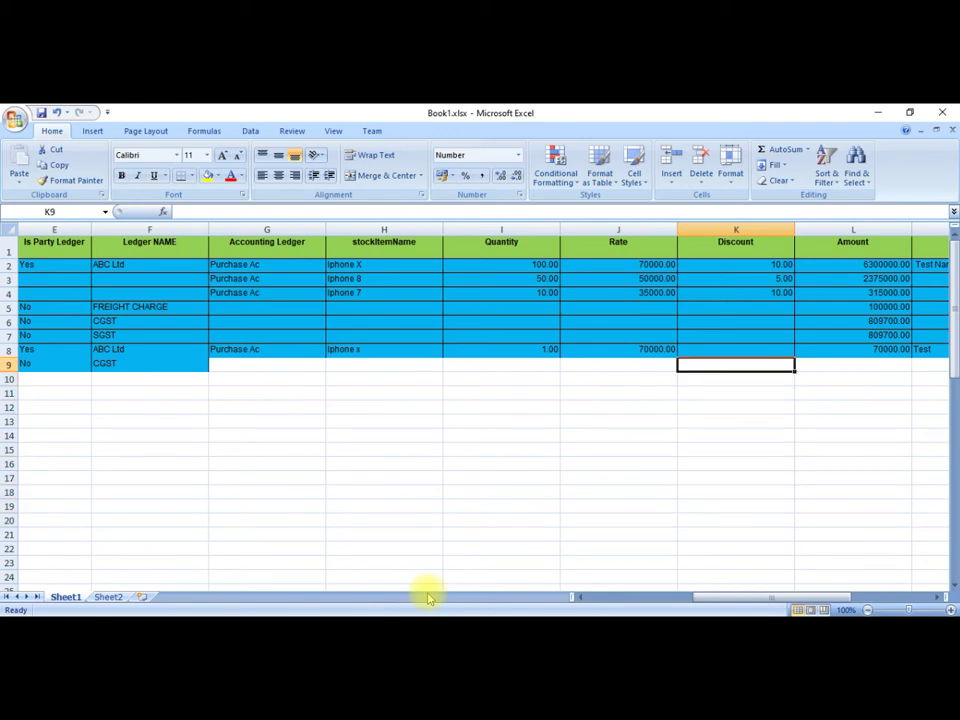
key(Right)
key(Right)
key(Left)
text(6300)
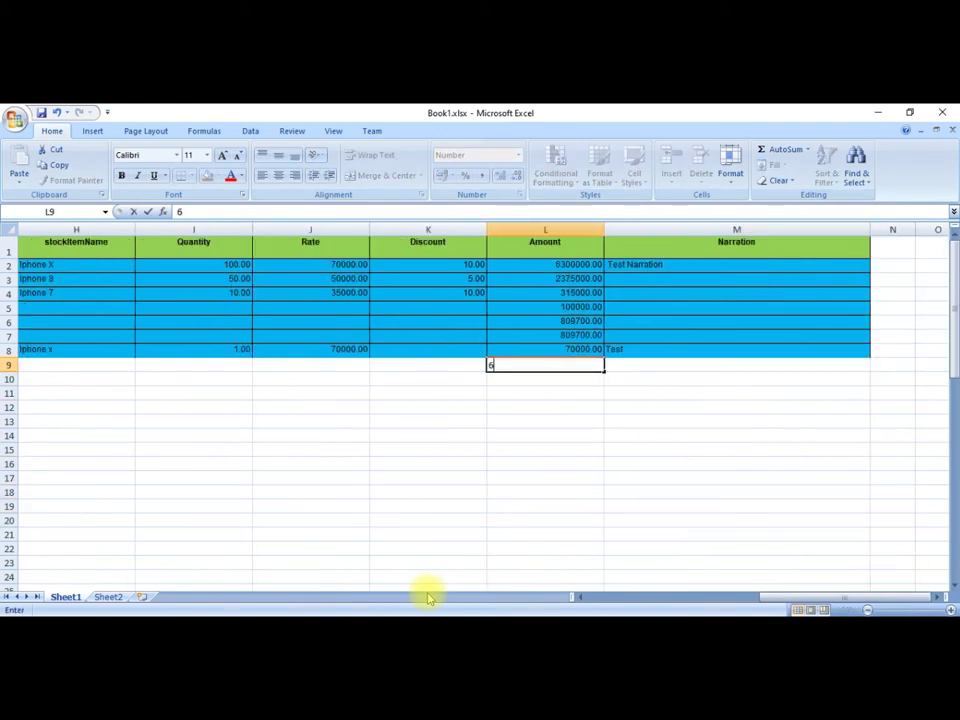
key(Return)
- Enter 01-11-2020 as the voucher date in row 10
key(Left)
key(Left)
key(Left)
key(Left)
key(Left)
key(Left)
key(Left)
key(Left)
key(Left)
key(Left)
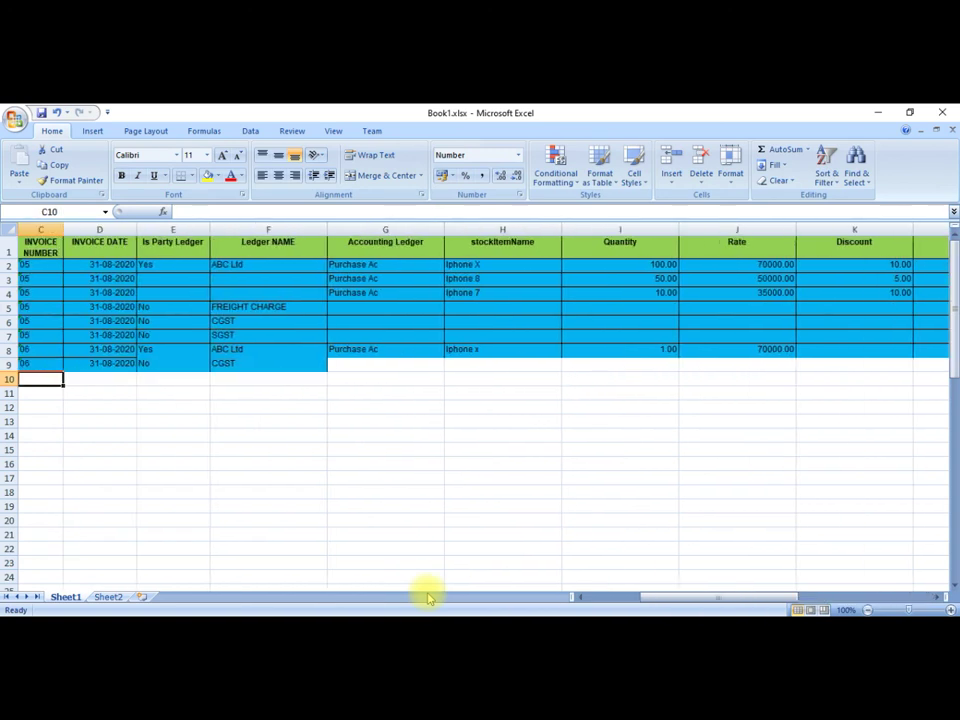
key(Up)
key(Down)
text(01)
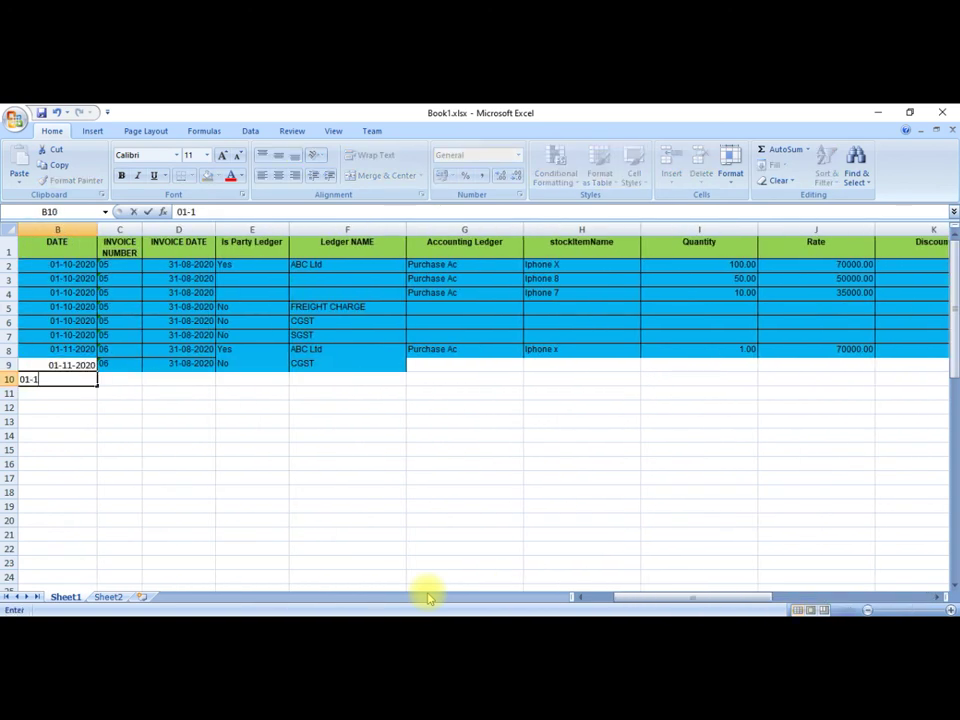
key(Tab)
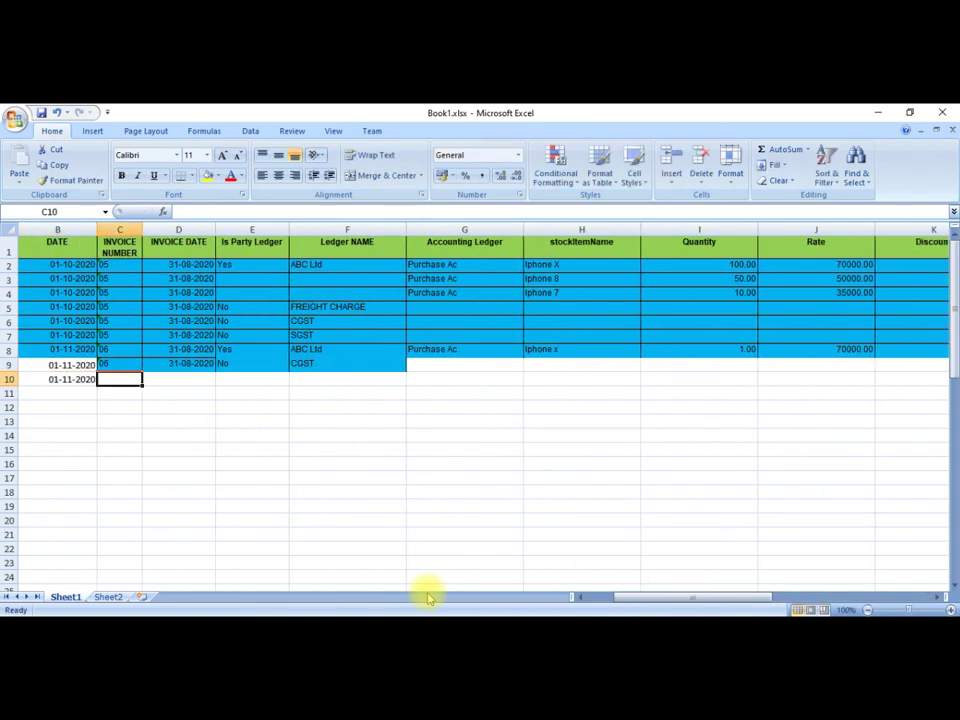
- Fill the row 10 invoice number with 06, copied from row 9 so the text format is kept
text(0)
key(Tab)
key(Up)
key(Left)
key(ctrl+c)
key(Down)
key(ctrl+v)
key(Right)
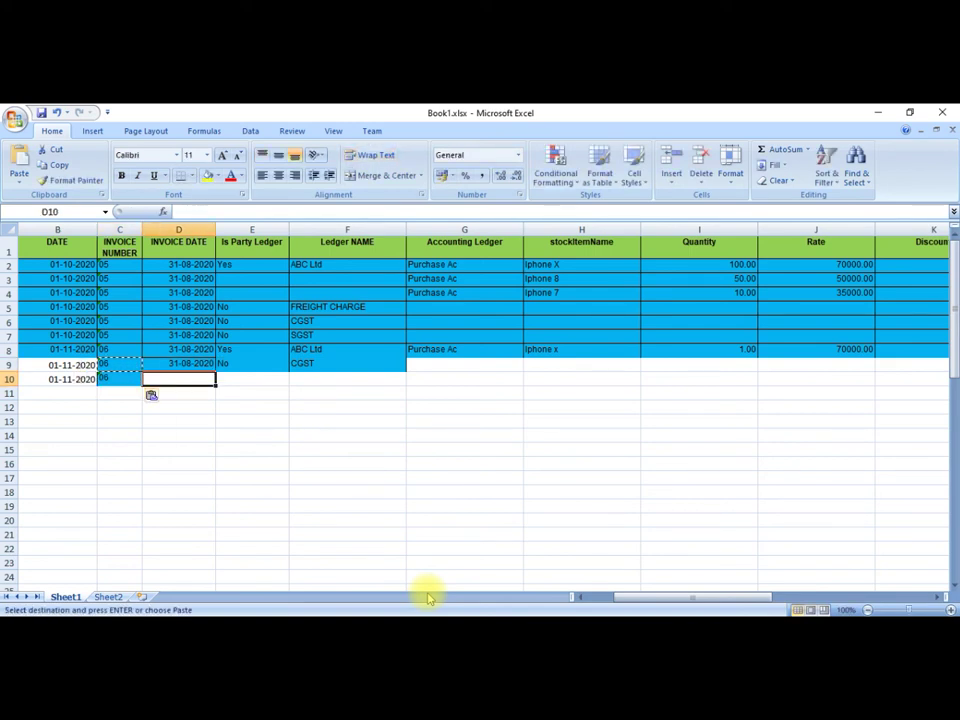
- Copy the invoice date 31-08-2020 from row 9 into row 10
key(Up)
key(ctrl+c)
key(Down)
key(ctrl+v)
key(Right)
- Copy the Is Party Ledger value No from row 9 into row 10
key(Up)
key(shift+Right)
key(Left)
key(Right)
key(ctrl+c)
key(Down)
key(ctrl+v)
key(Right)
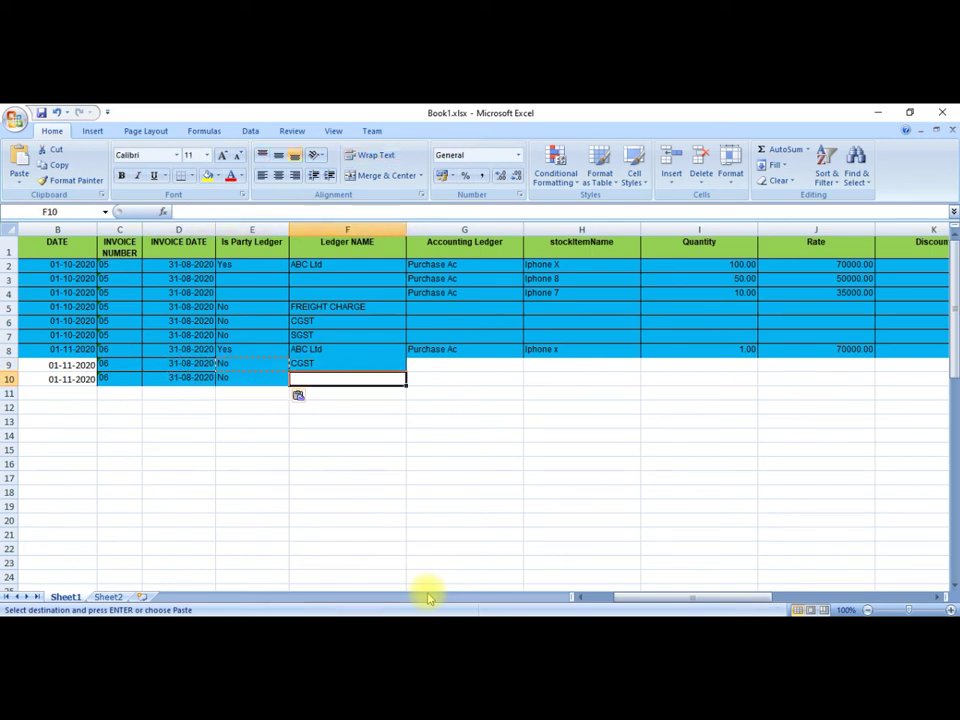
- Set the ledger name in row 10 to SGST and its Amount to 6300
text(S)
key(Right)
key(Right)
key(Right)
key(Right)
key(Right)
key(Right)
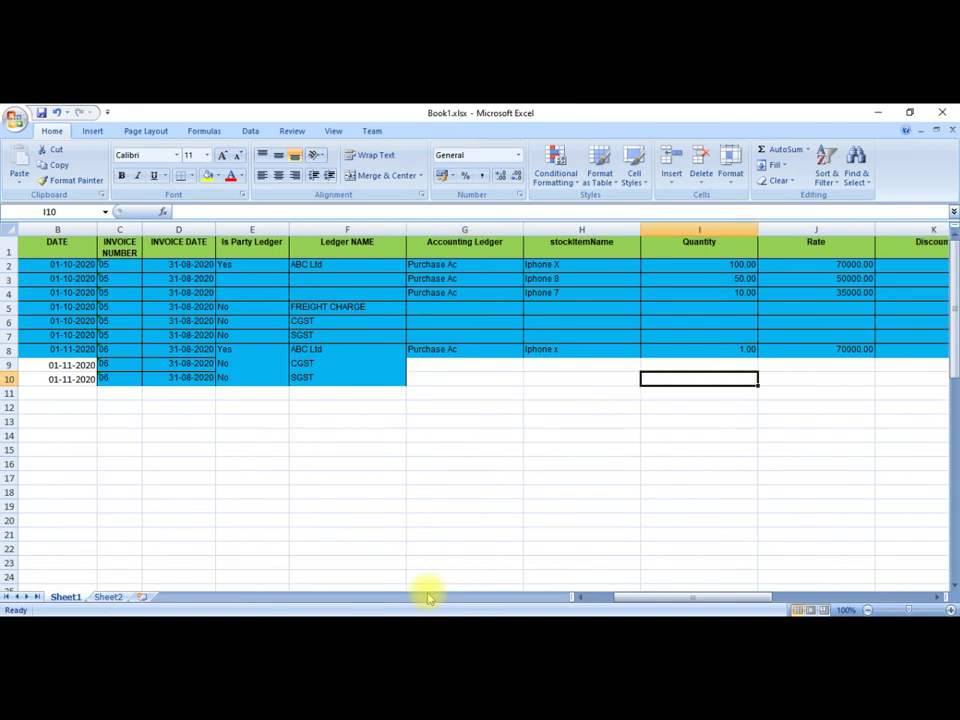
text(6)
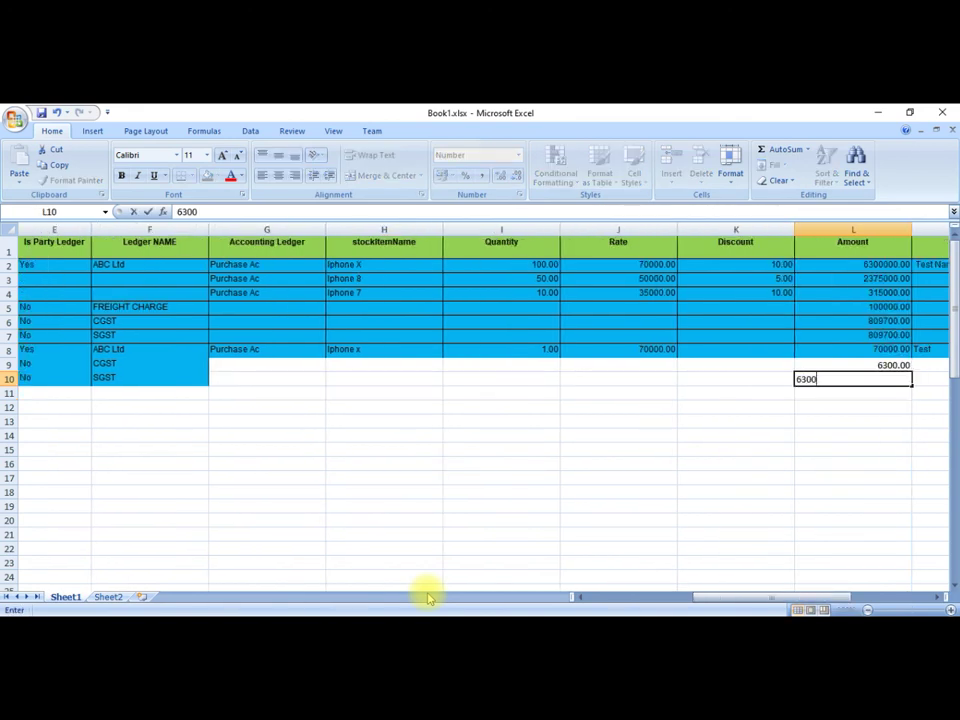
text(300)
- Copy the text-formatted voucher number 2 from row 8 into rows 9 and 10
key(Right)
key(Down)
key(Left)
key(Left)
key(Left)
key(Left)
key(Left)
key(Left)
key(Left)
key(Left)
key(Left)
key(Left)
key(Left)
key(Left)
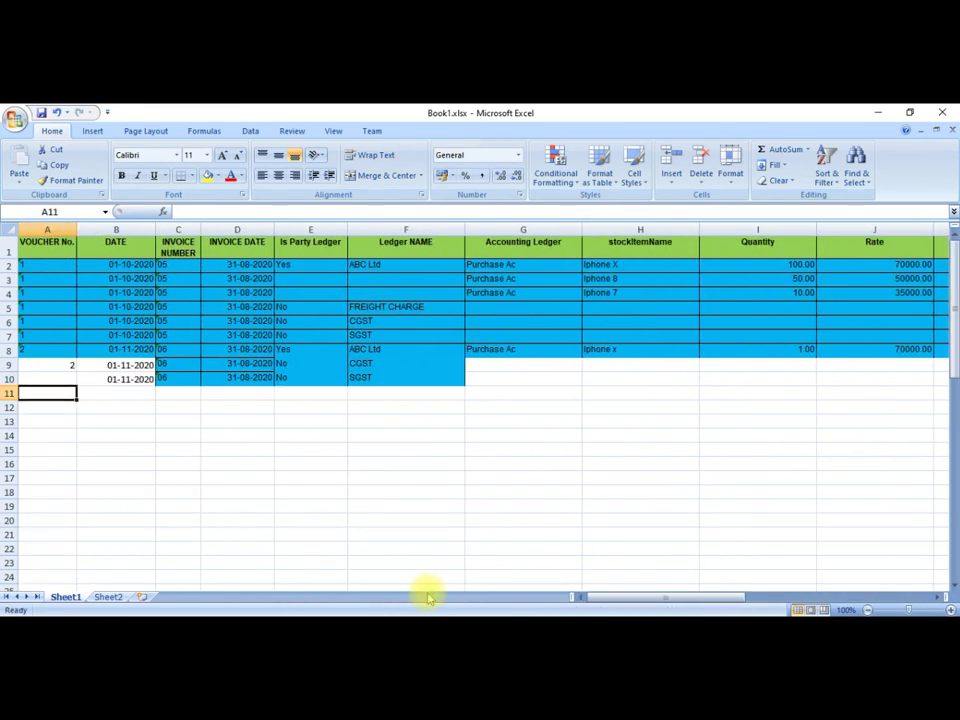
click(52, 352)
key(ctrl+c)
click(47, 366)
key(ctrl+v)
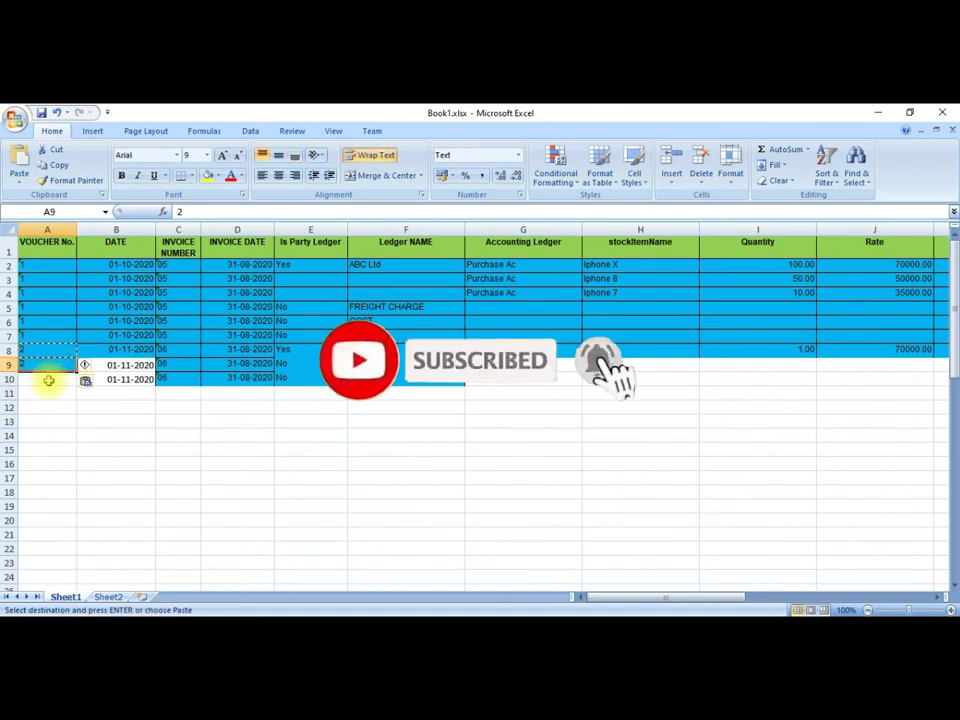
click(48, 380)
click(121, 464)
- Discard the trial voucher in Tally.ERP 9, check the imported purchase voucher through the Day Book, and return to the Gateway without saving changes
key(Escape)
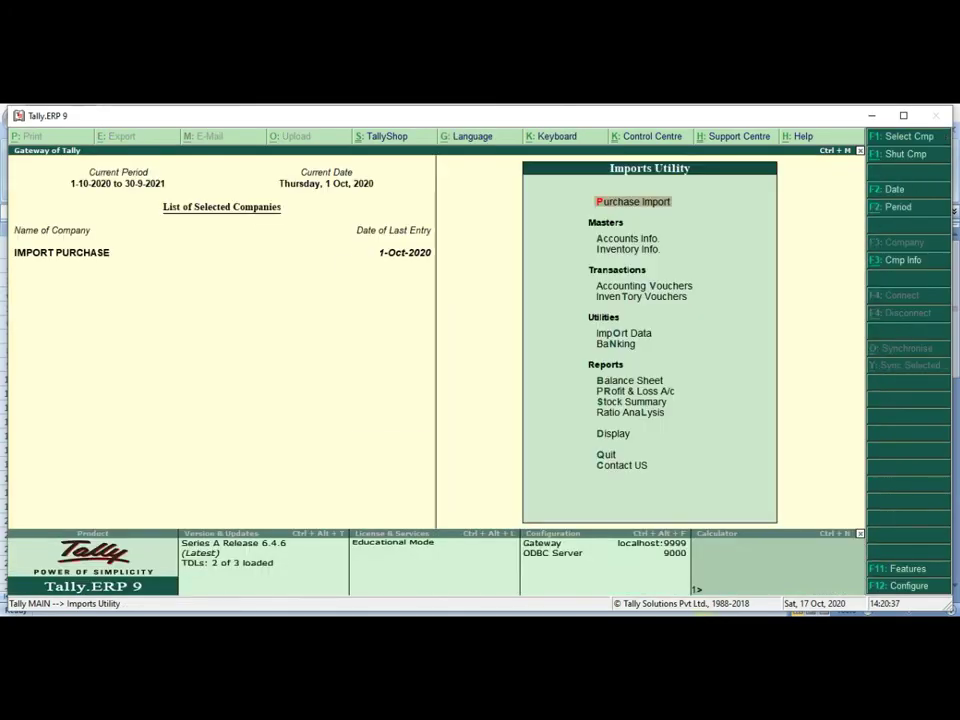
key(d)
key(y)
key(F2)
key(Return)
key(Return)
key(Return)
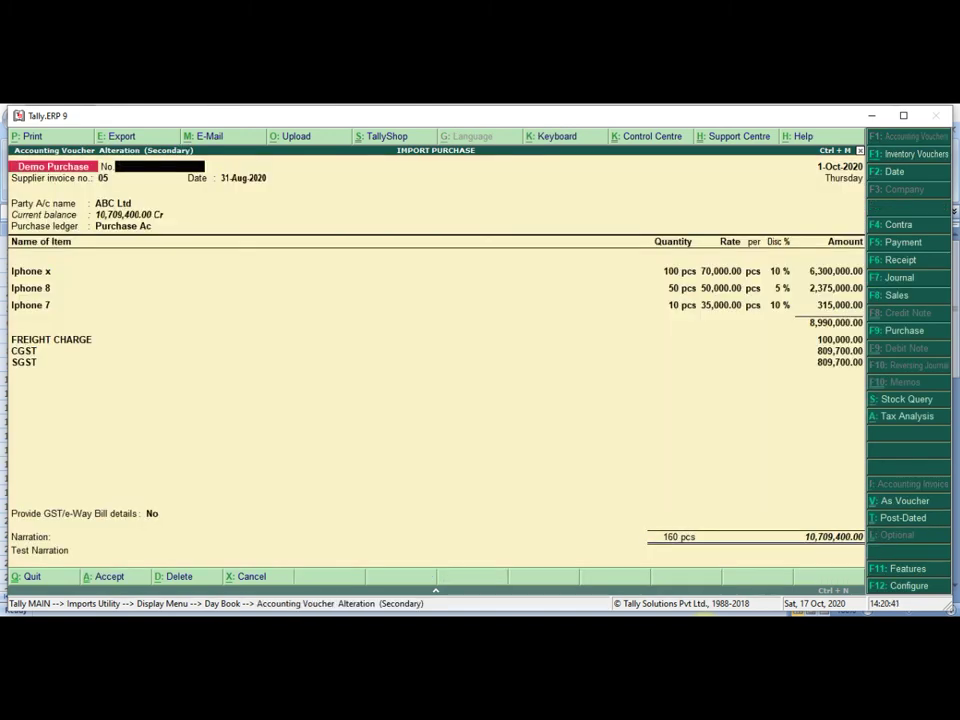
key(Escape)
key(Escape)
key(Escape)
key(Escape)
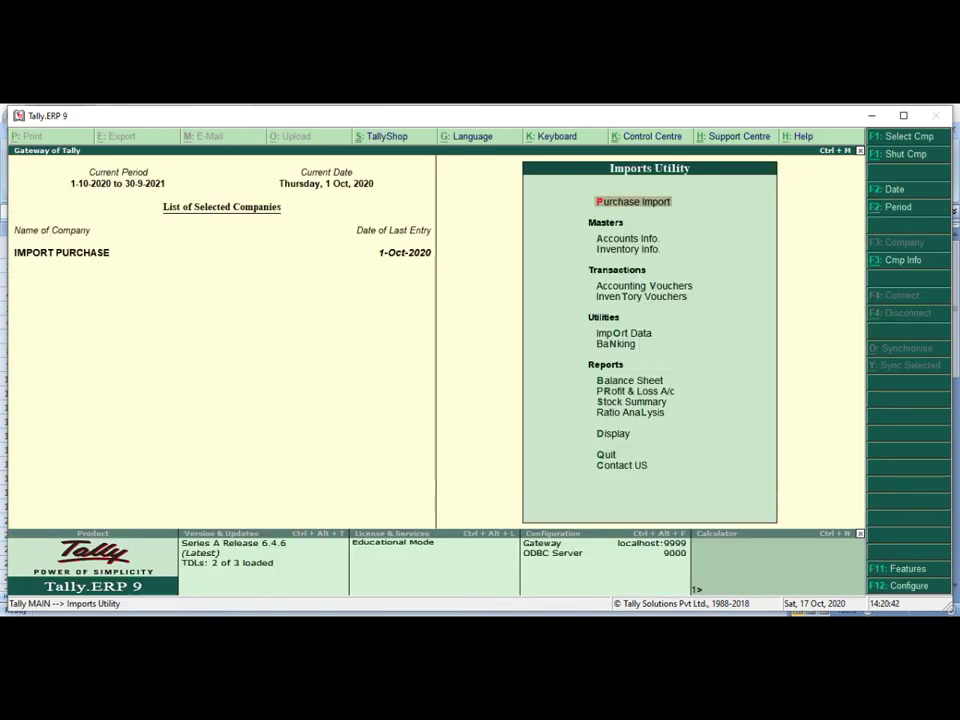
- Switch to Book1.xlsx in Excel and review the rows of voucher 2 across to the Narration column
click(275, 575)
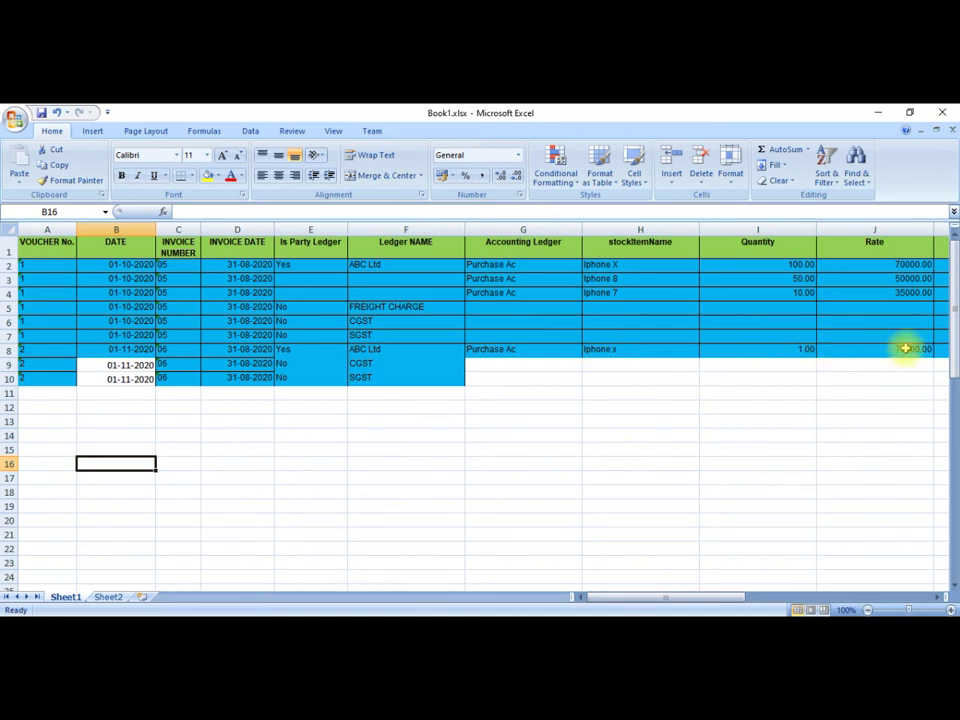
key(Right)
key(Right)
key(Right)
key(Right)
key(Right)
key(Right)
key(Right)
key(Right)
key(Right)
key(Right)
key(Right)
key(Right)
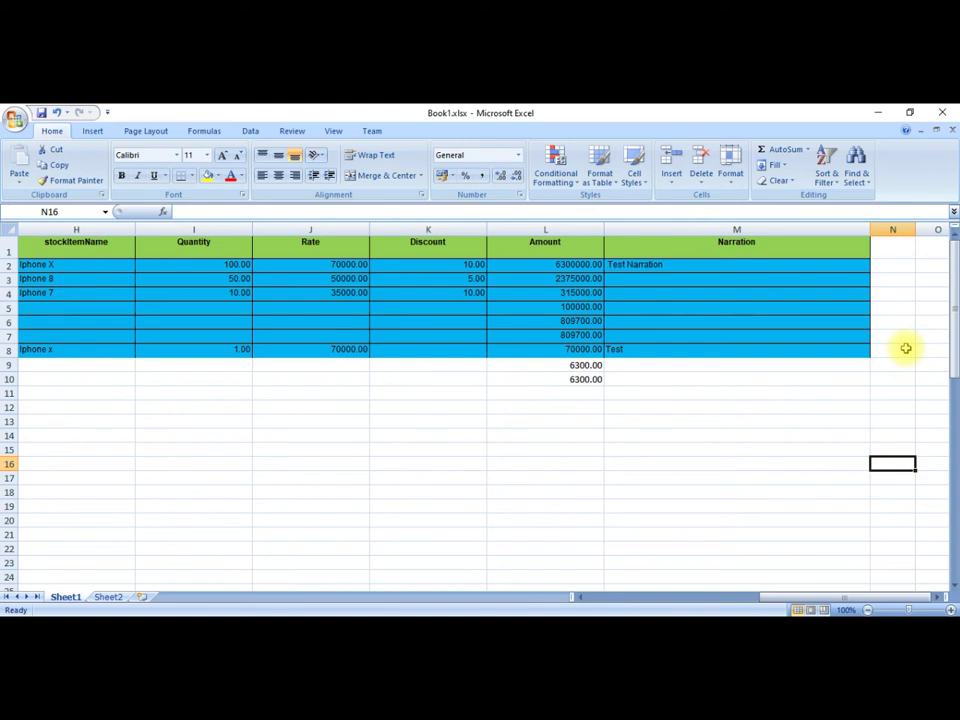
mouse_move(949, 253)
mouse_down()
mouse_move(945, 300)
mouse_move(952, 272)
mouse_up()
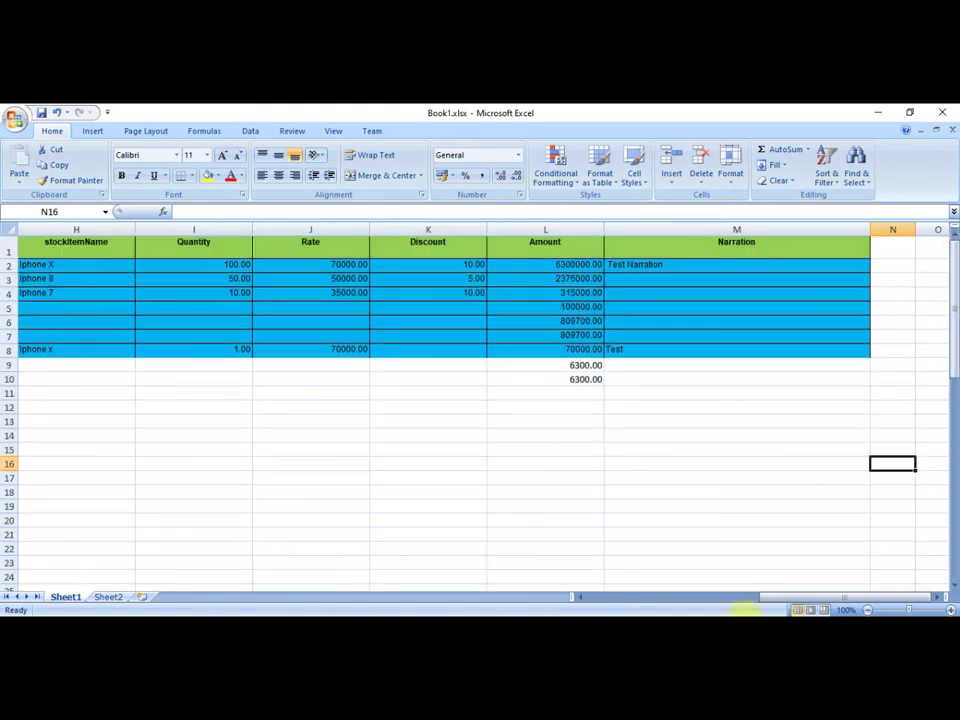
- Switch to Tally.ERP 9 and run the purchase import of Book1.xlsx with the voucher type Demo Purchase
key(alt+Tab)
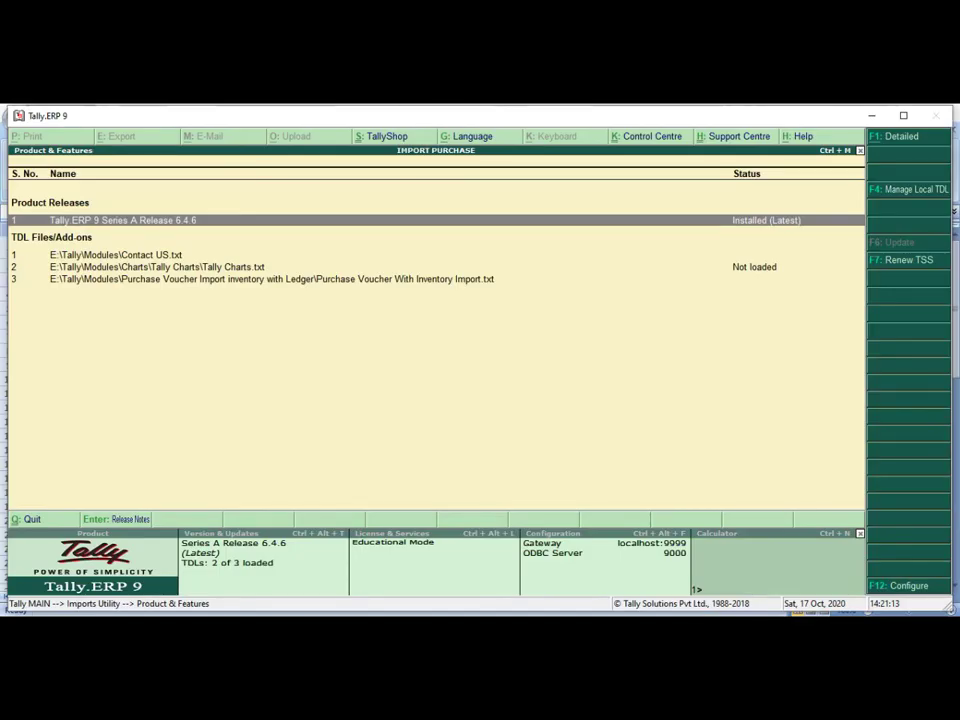
key(Escape)
key(Escape)
key(n)
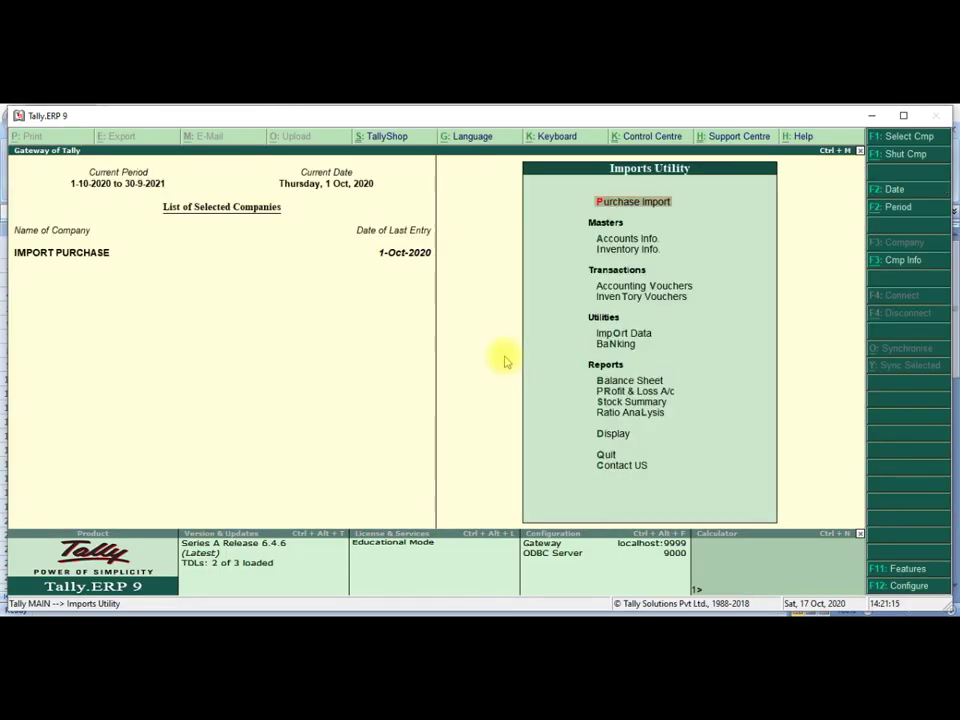
key(Return)
key(Return)
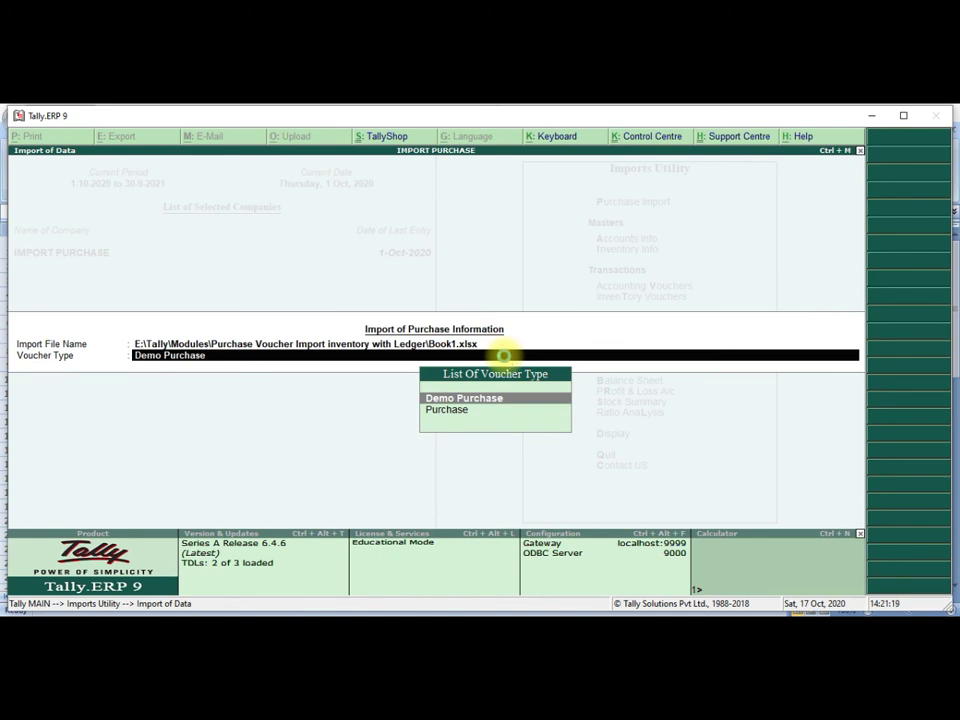
key(Return)
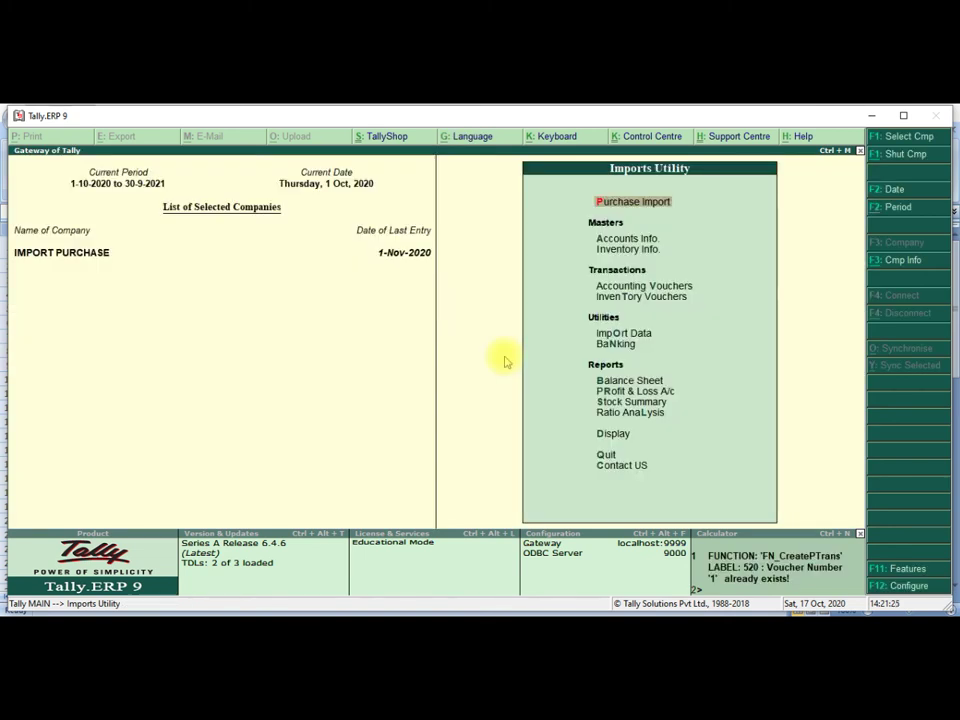
- Expand the Calculator area to read the import message, and return to the Gateway of Tally without quitting
click(724, 583)
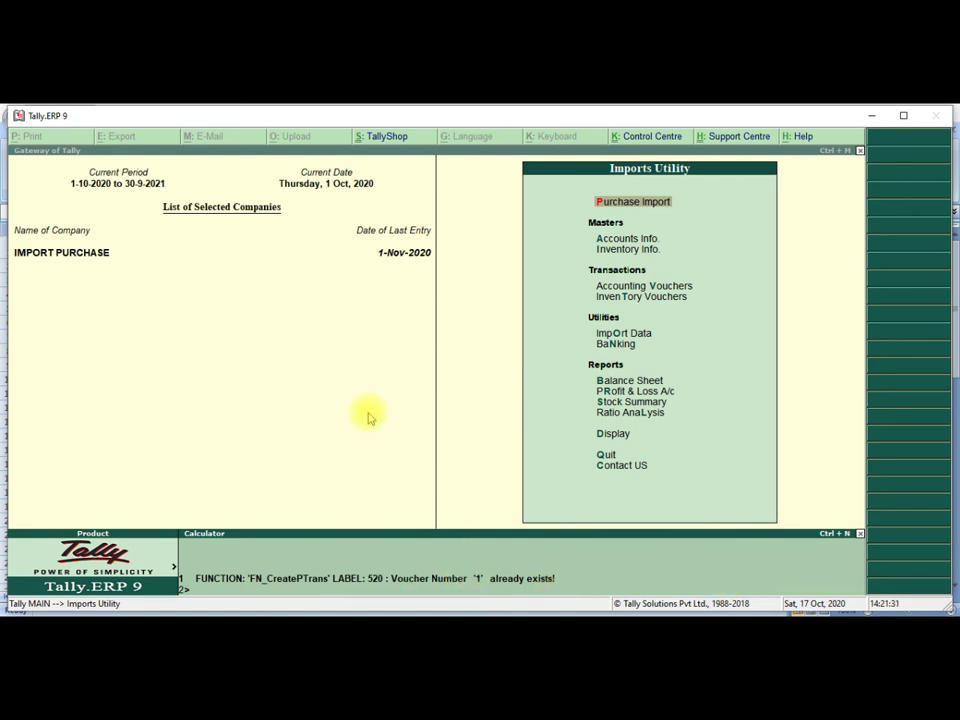
key(Escape)
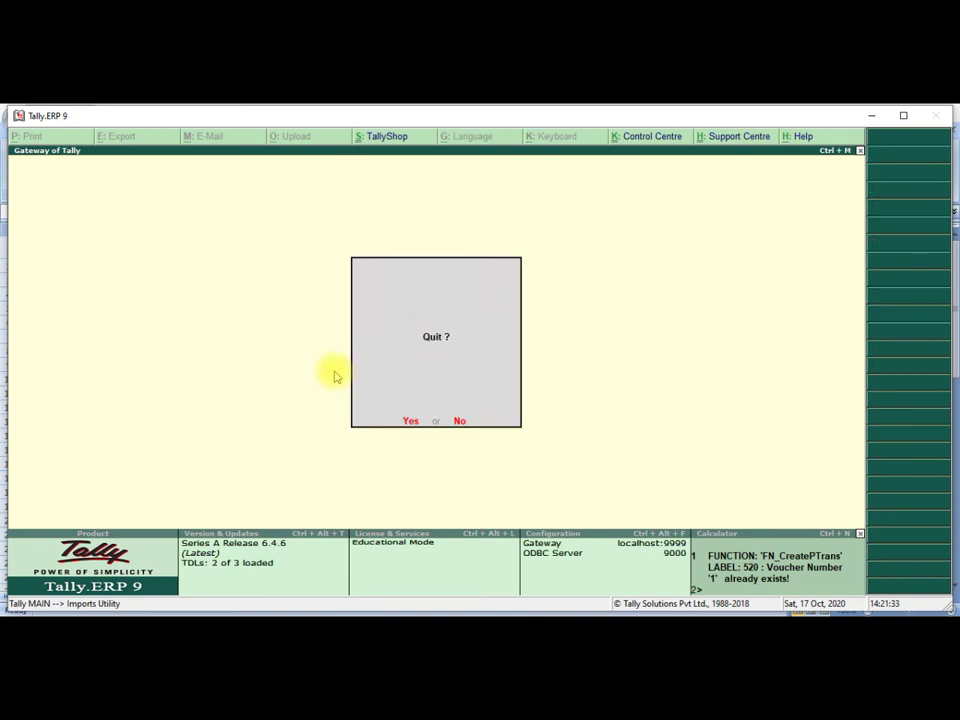
key(Escape)
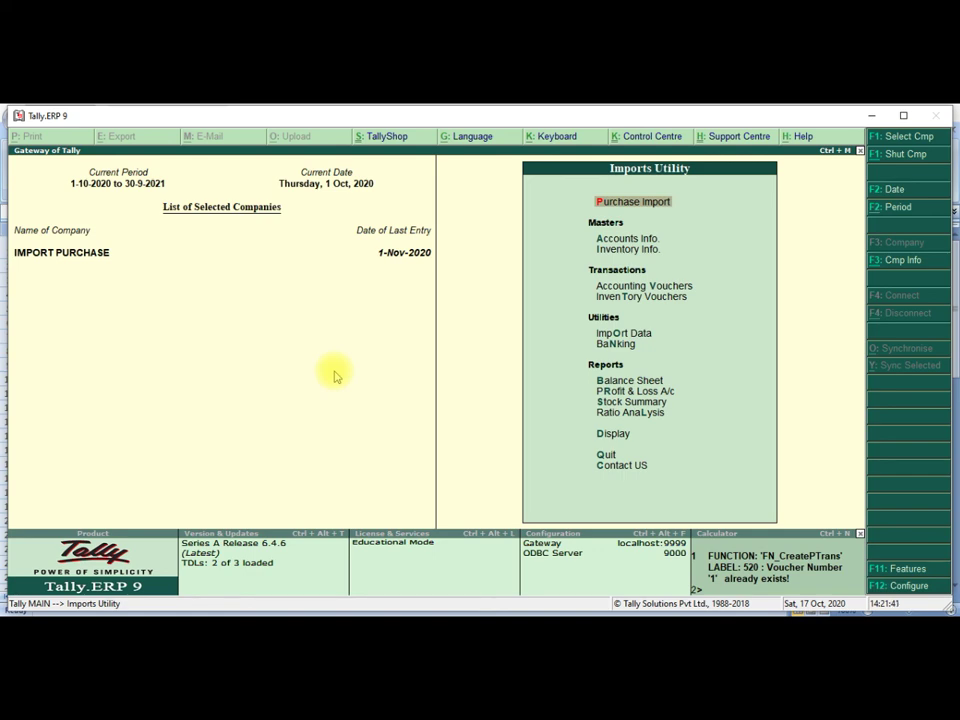
- Open the Day Book and discard the duplicate voucher entry without saving it
key(d)
key(Return)
key(alt+F2)
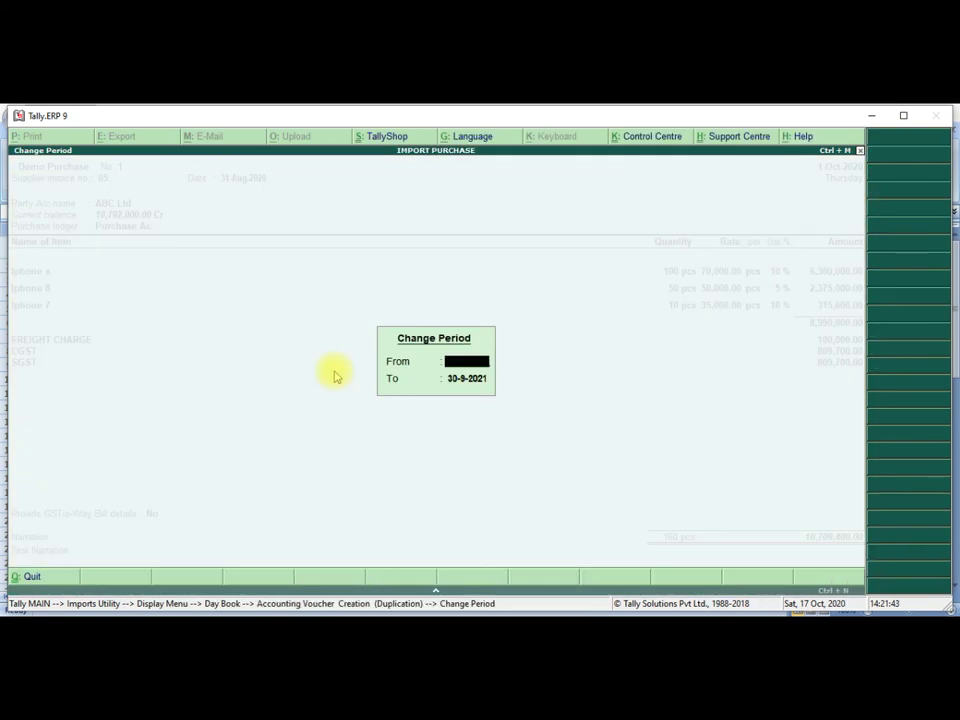
key(Escape)
key(Escape)
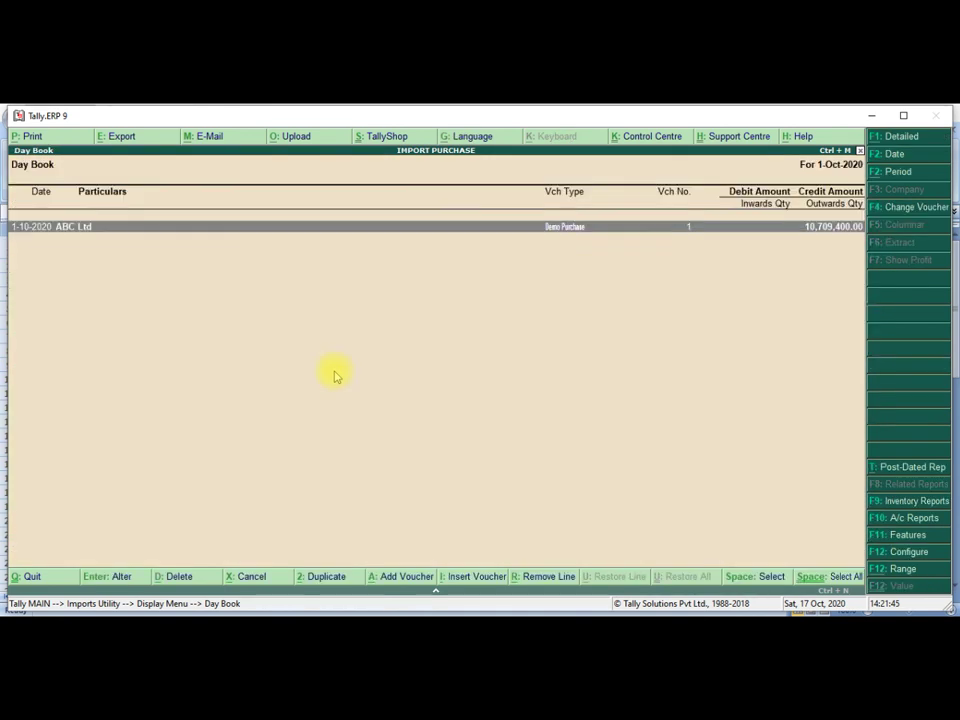
- Set the start of the Day Book period to 1-1-2010
key(alt+F2)
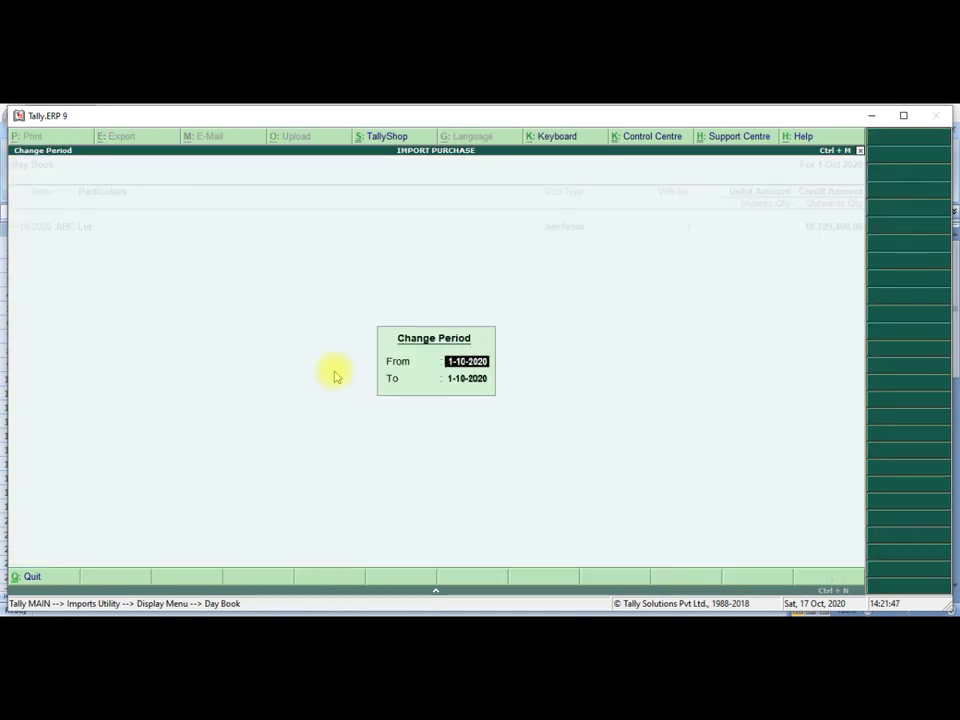
text(1-1-)
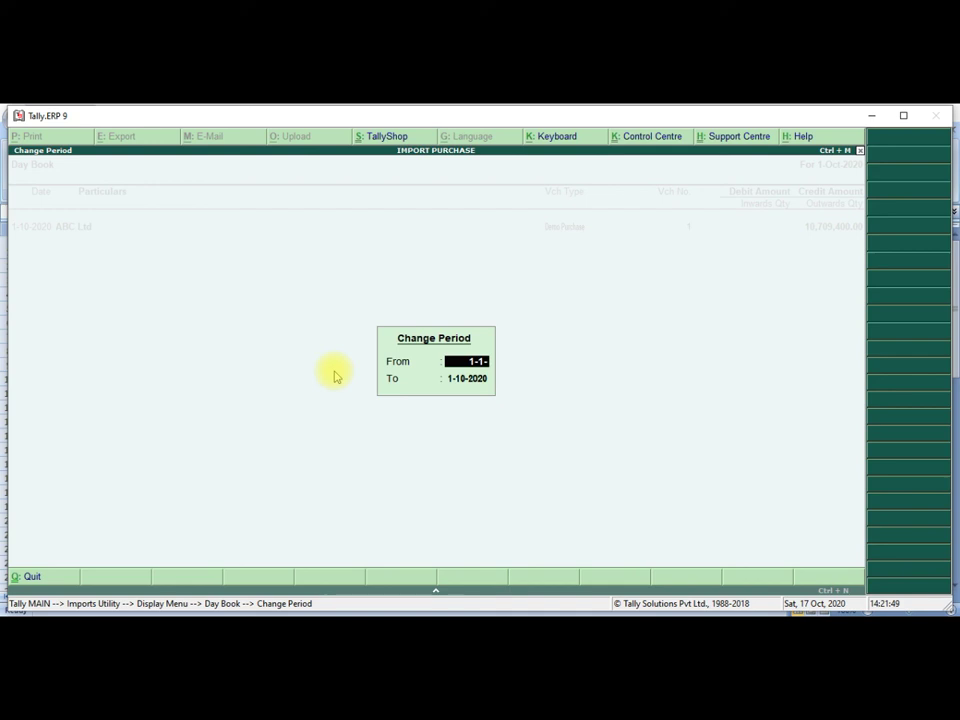
text(2010)
key(Return)
key(Return)
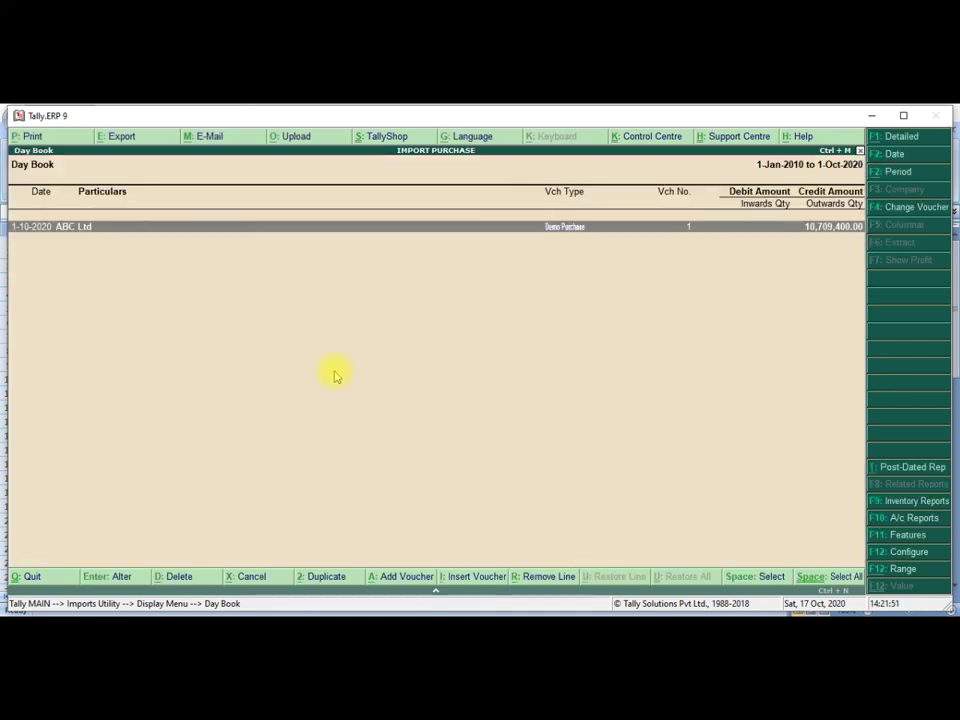
- Set the Day Book period to run from 1-Jan-2020 to 31-Dec-2020
key(alt+F2)
text(31-12)
key(Return)
key(alt+F2)
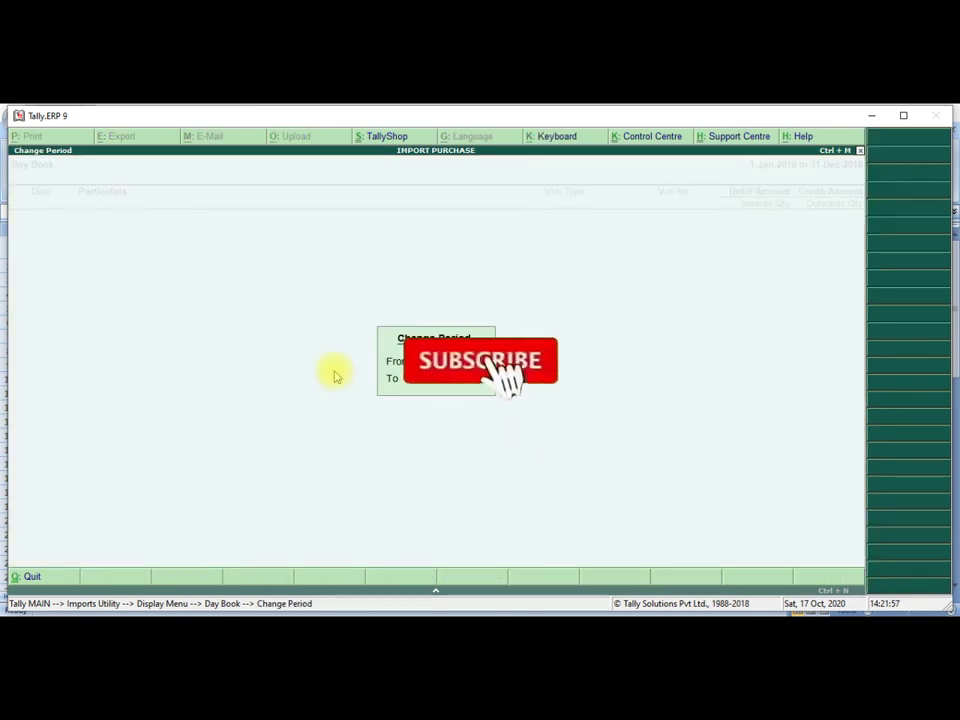
key(Return)
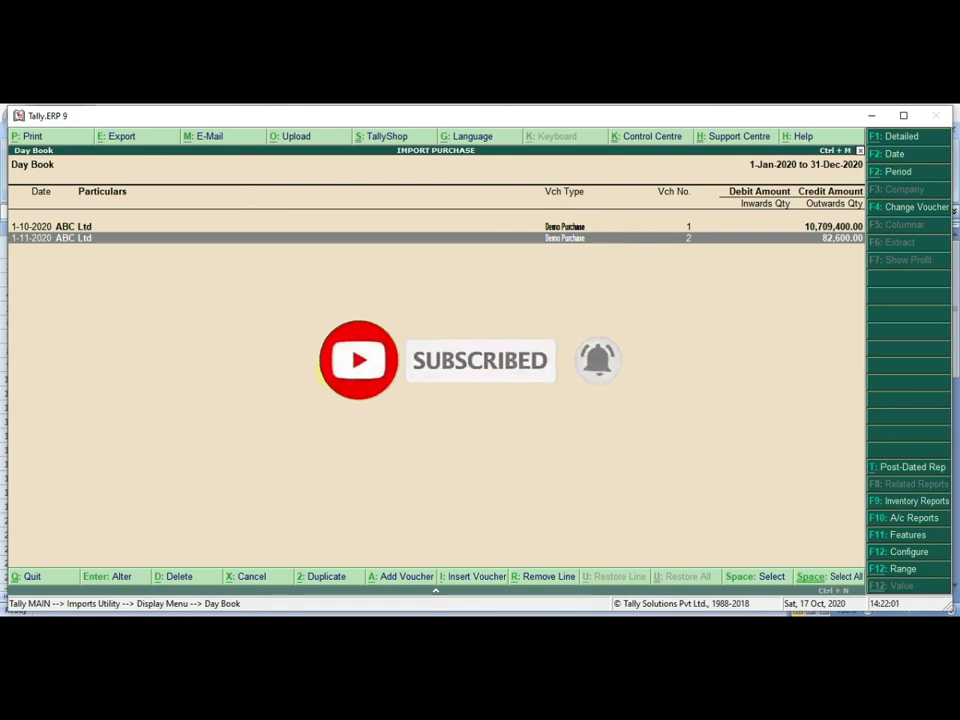
- Open Demo Purchase voucher 2 for ABC Ltd and review its header, supplier details and Iphone x item line
key(Return)
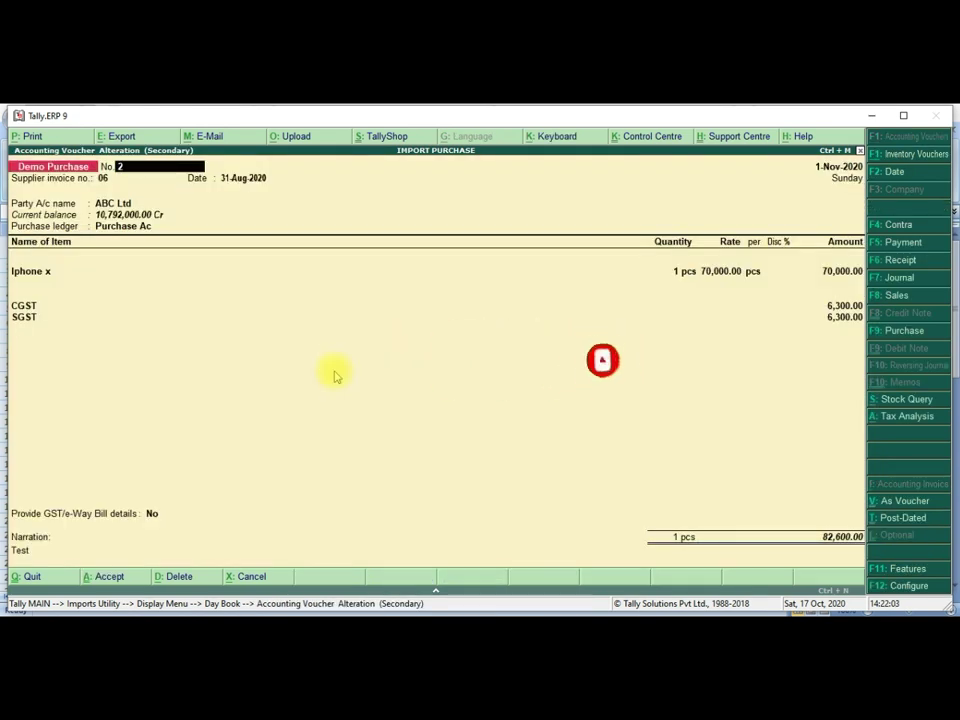
key(Return)
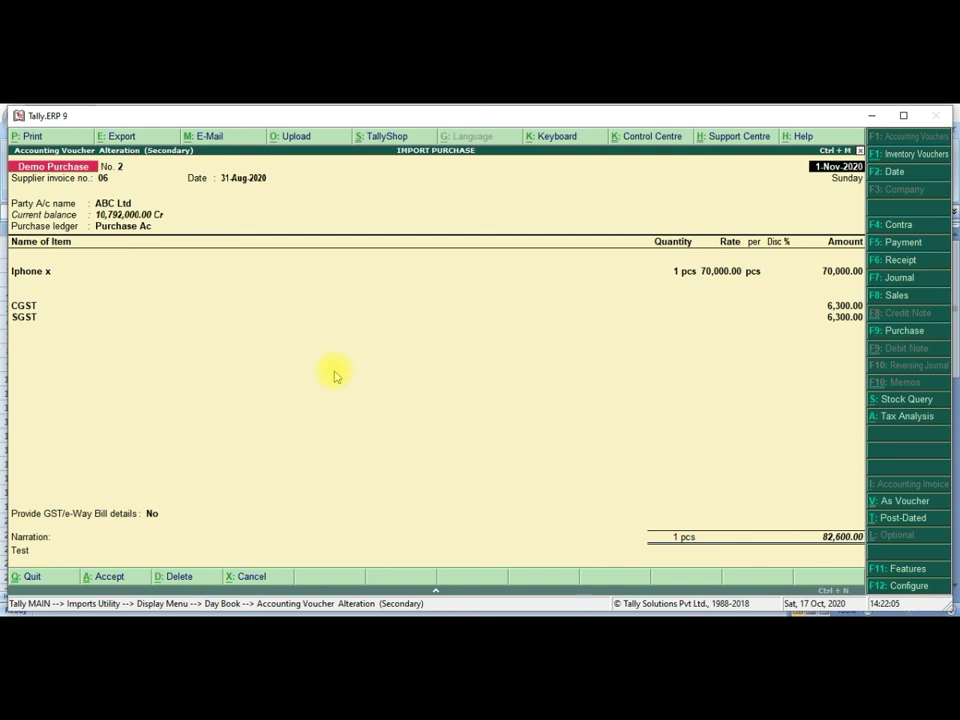
key(Return)
key(Return)
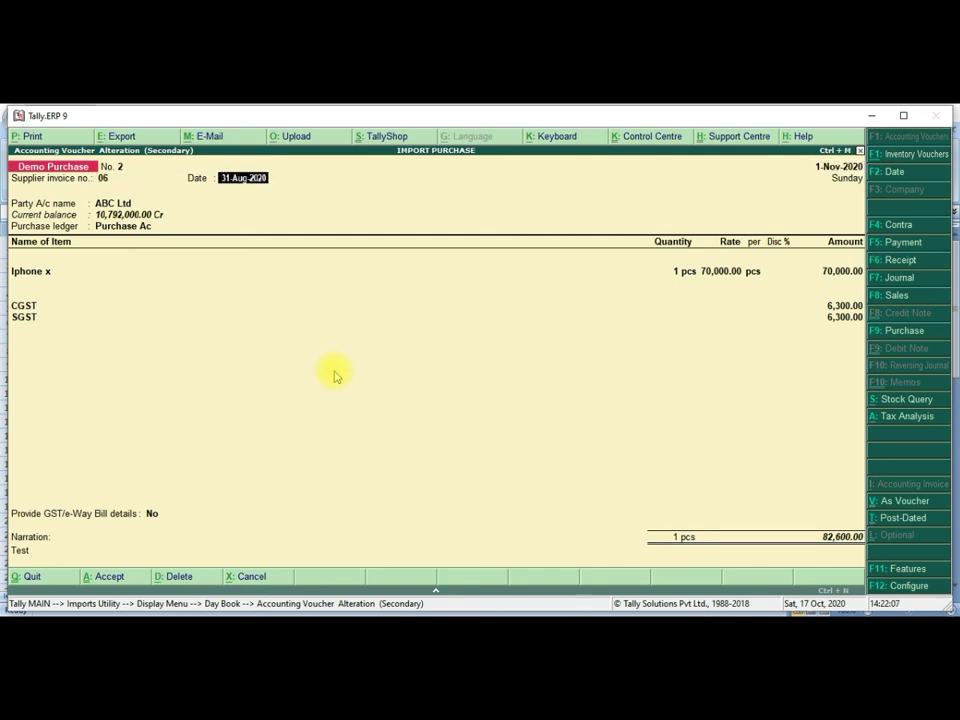
key(Return)
key(Return)
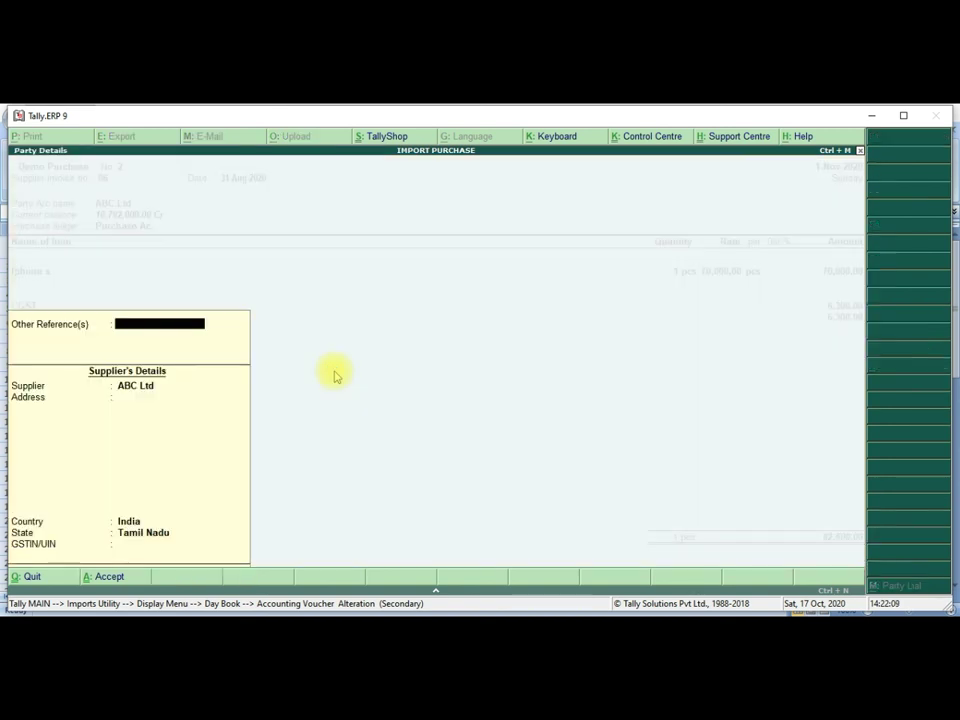
key(Return)
key(Return)
key(Return)
key(Return)
key(Return)
key(Return)
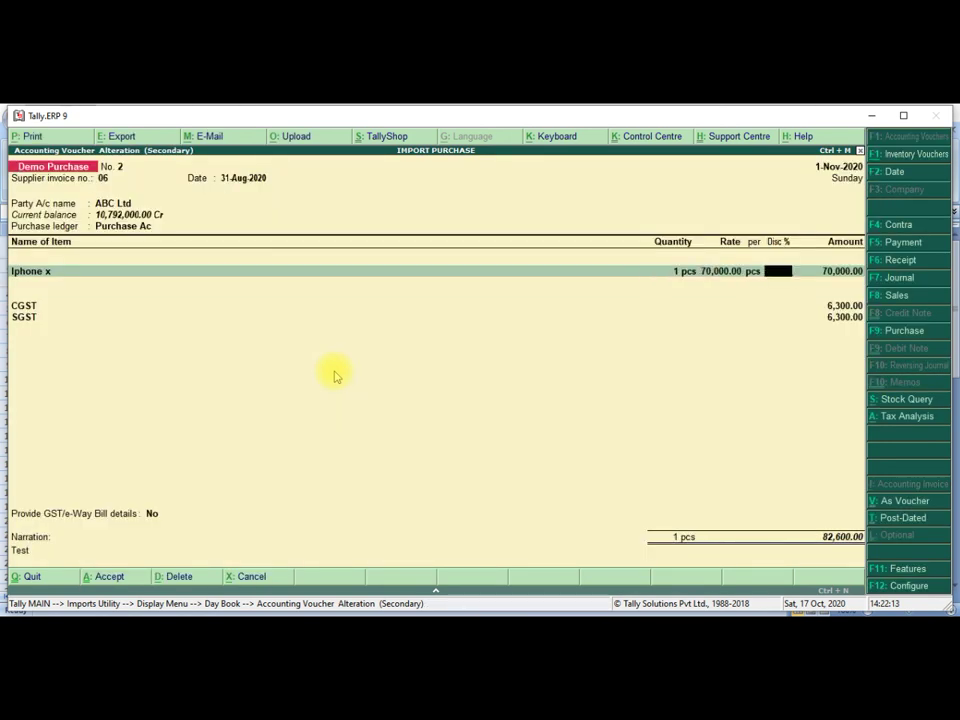
key(Return)
key(Return)
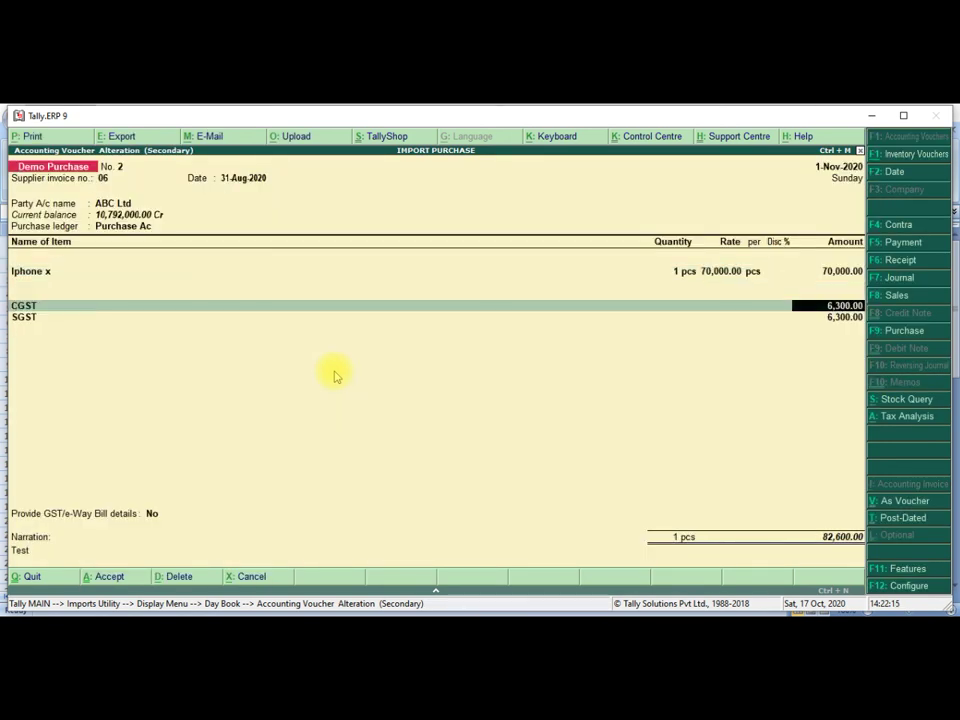
- Review the CGST, SGST and narration entries of voucher 2 and accept the voucher
key(Return)
key(Return)
key(Return)
key(Return)
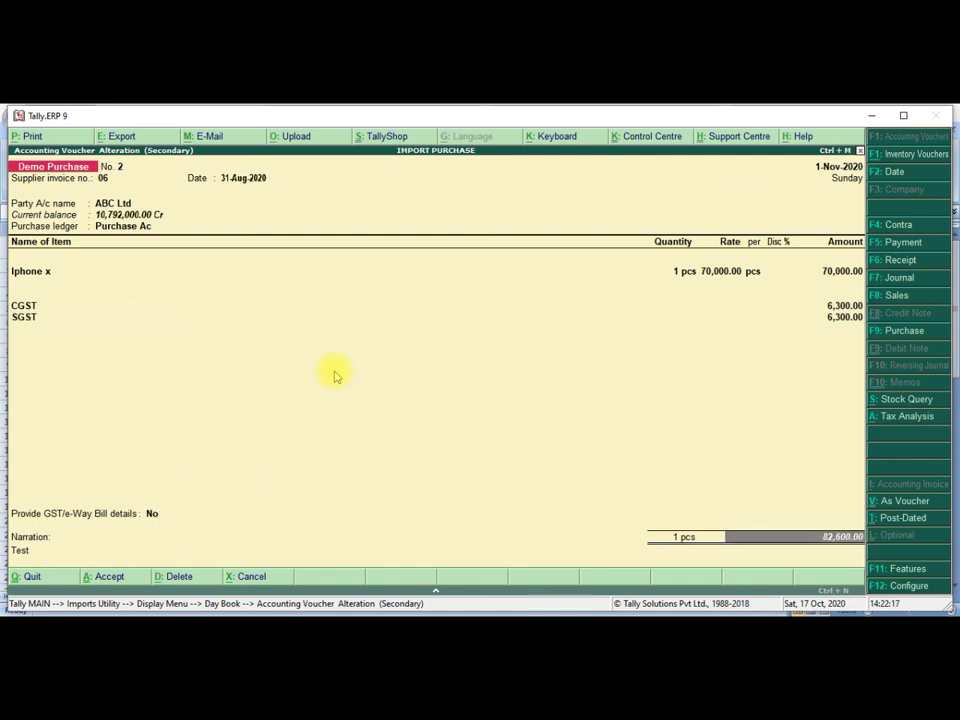
key(Return)
key(Return)
key(Return)
key(Return)
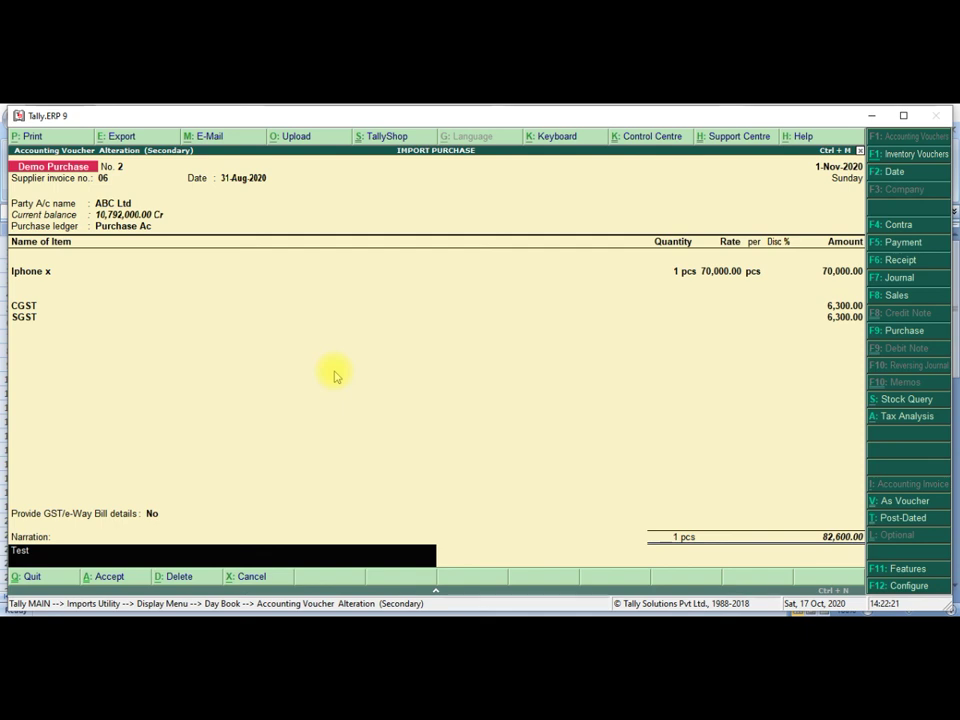
key(Return)
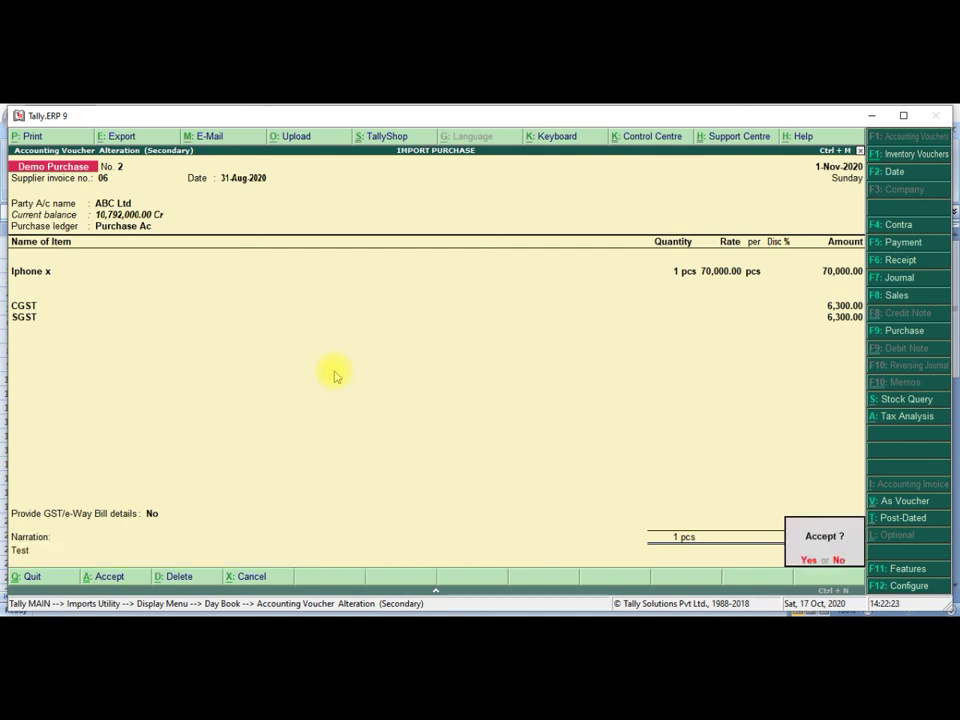
key(Return)
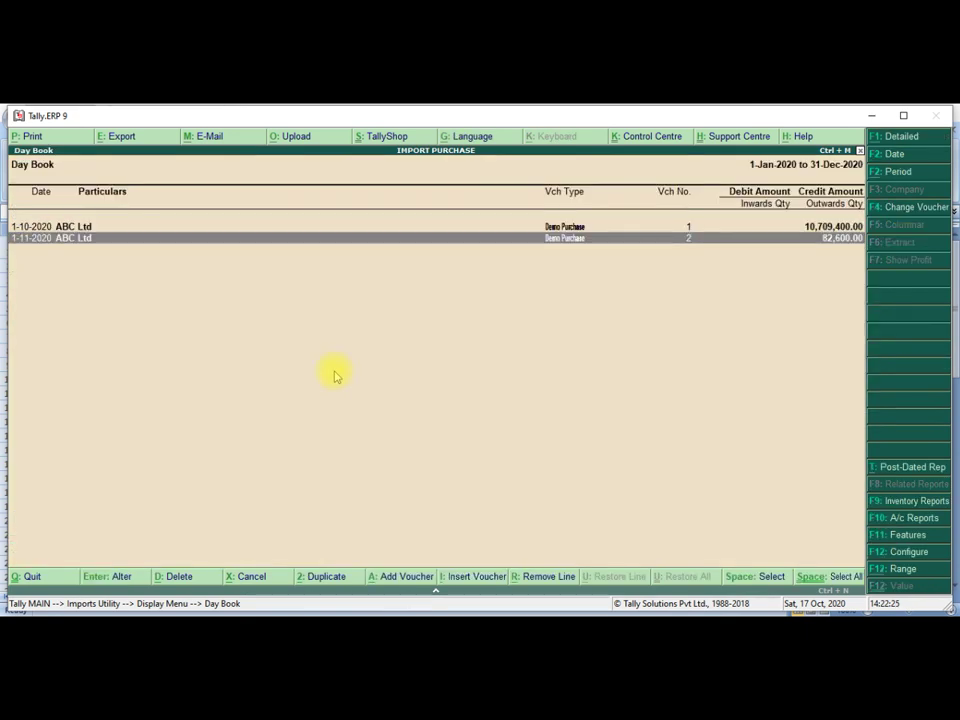
- Return from the Day Book to the Gateway of Tally and open the Contact US screen
key(Escape)
key(Escape)
key(Escape)
key(Escape)
key(Down)
key(Down)
key(Down)
key(Down)
key(Down)
key(Down)
key(Down)
key(Down)
key(Down)
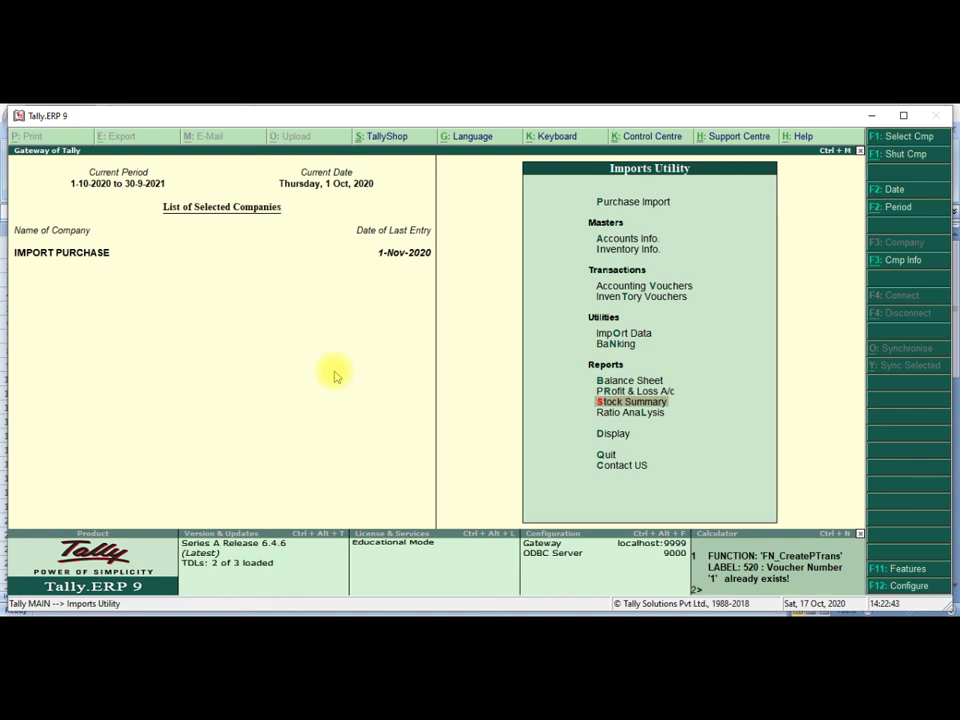
key(Down)
key(Down)
key(Down)
key(Down)
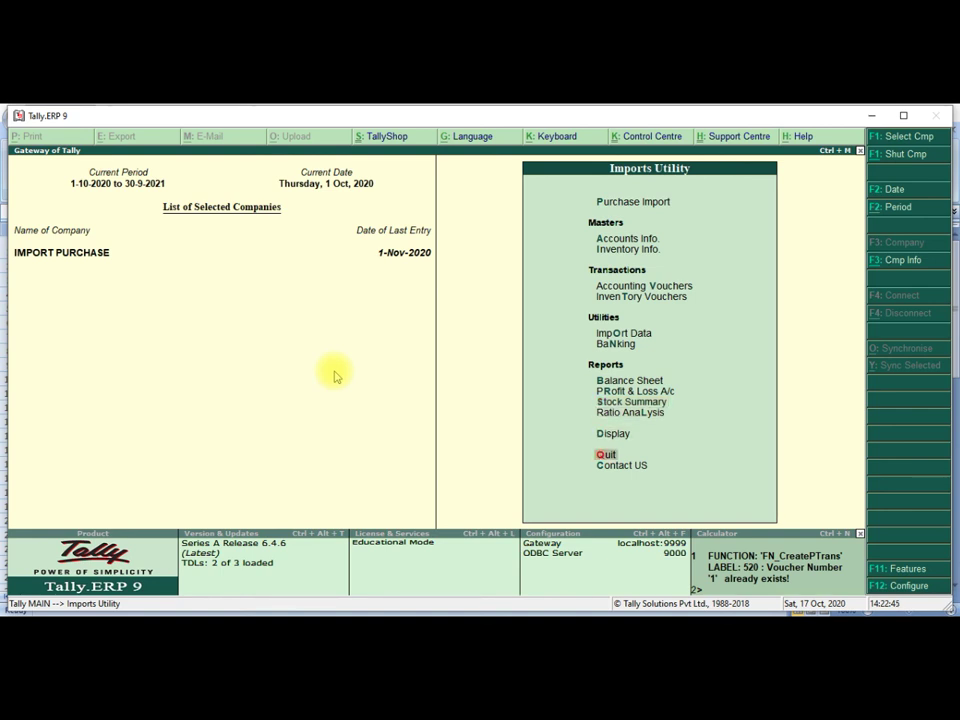
key(Return)
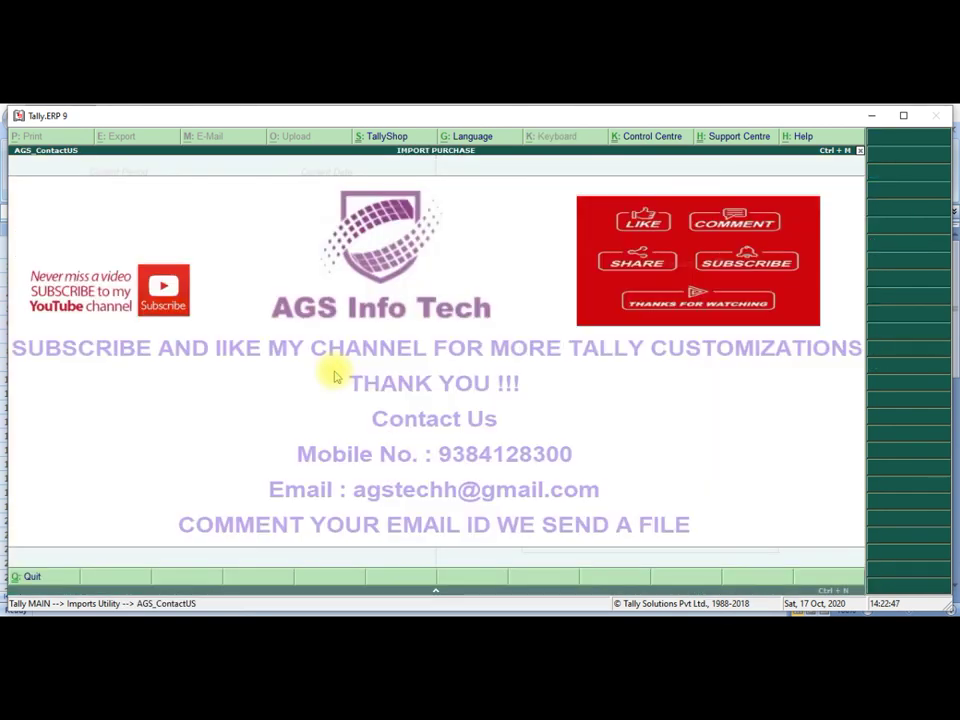